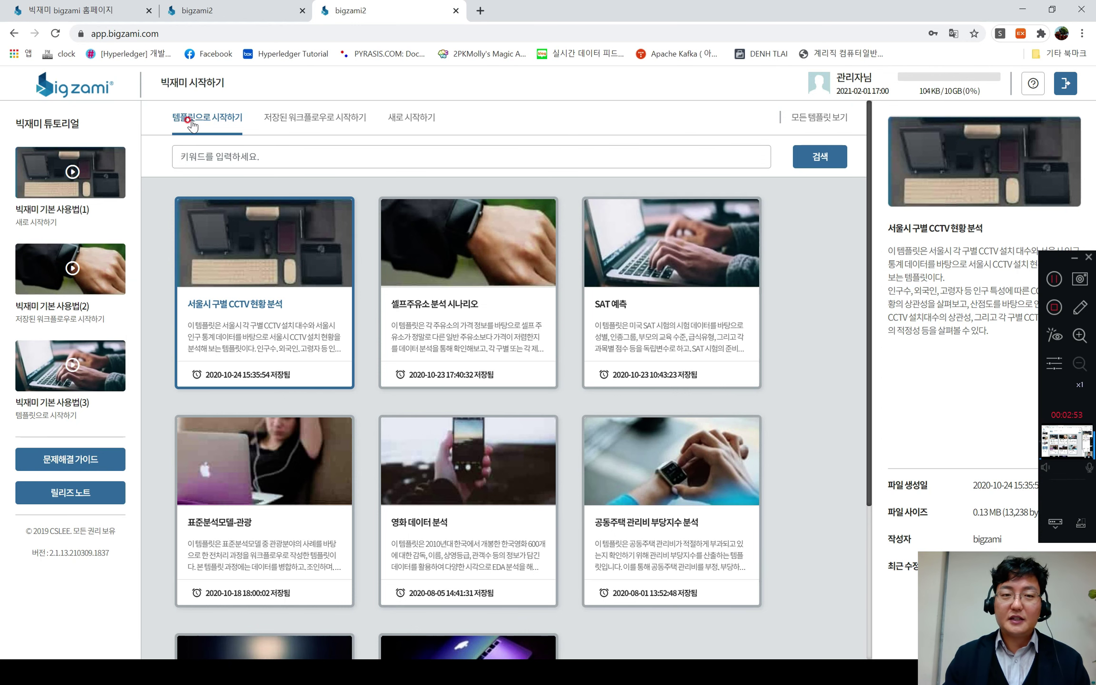
# View the saved-workflow list and the blank new-workflow canvas, leaving without saving to return to the start page
pyautogui.click(288, 120)
pyautogui.click(423, 130)
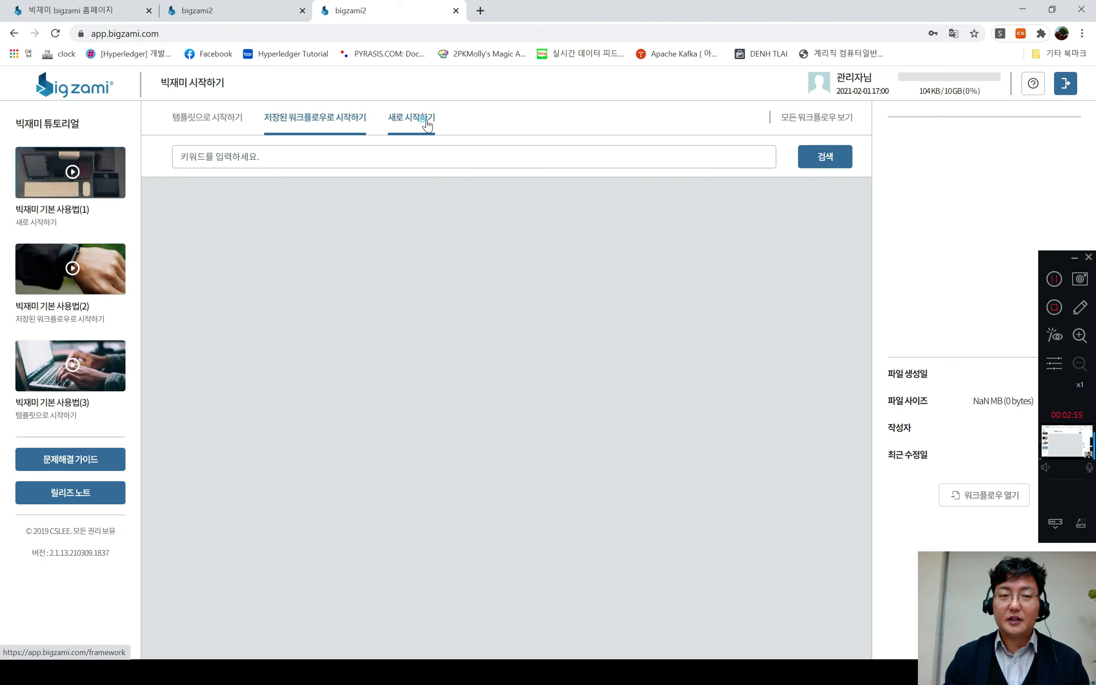
pyautogui.click(86, 88)
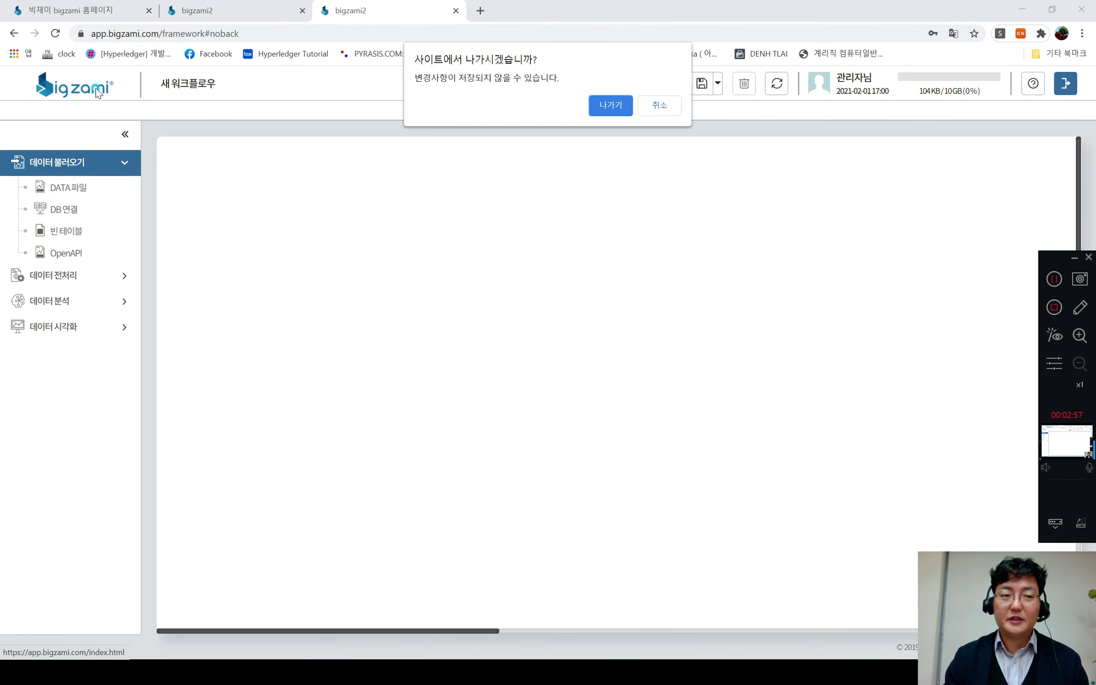
pyautogui.click(622, 105)
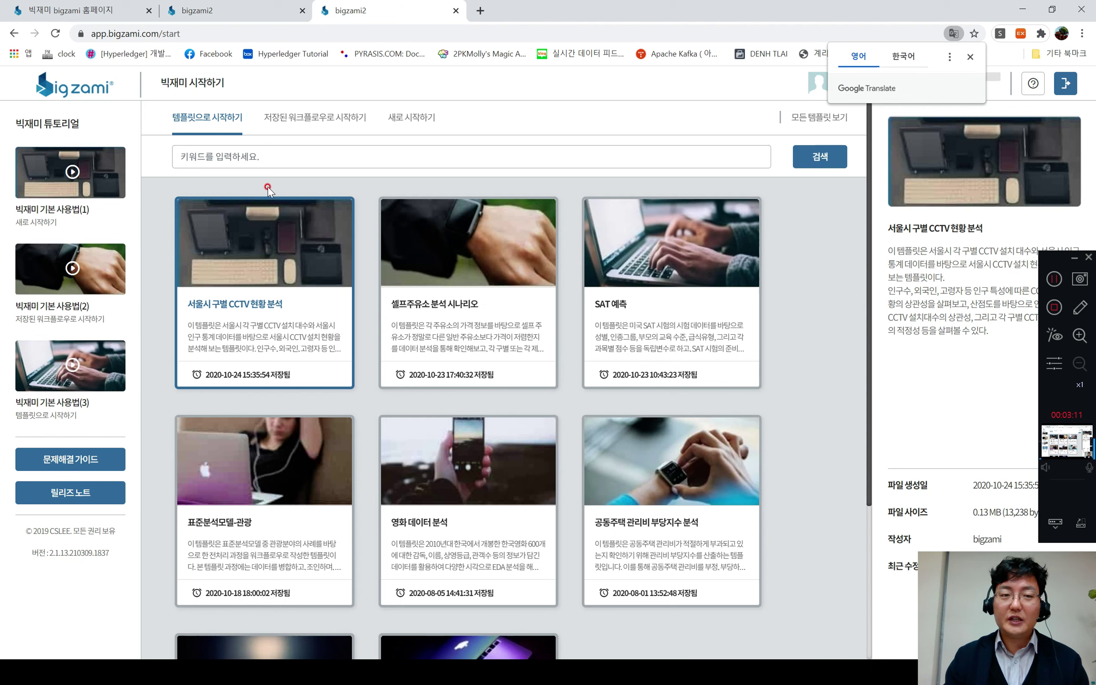
# Open the template 서울시 구별 CCTV 현황 분석 to view its workflow and return to the start page
pyautogui.click(289, 270)
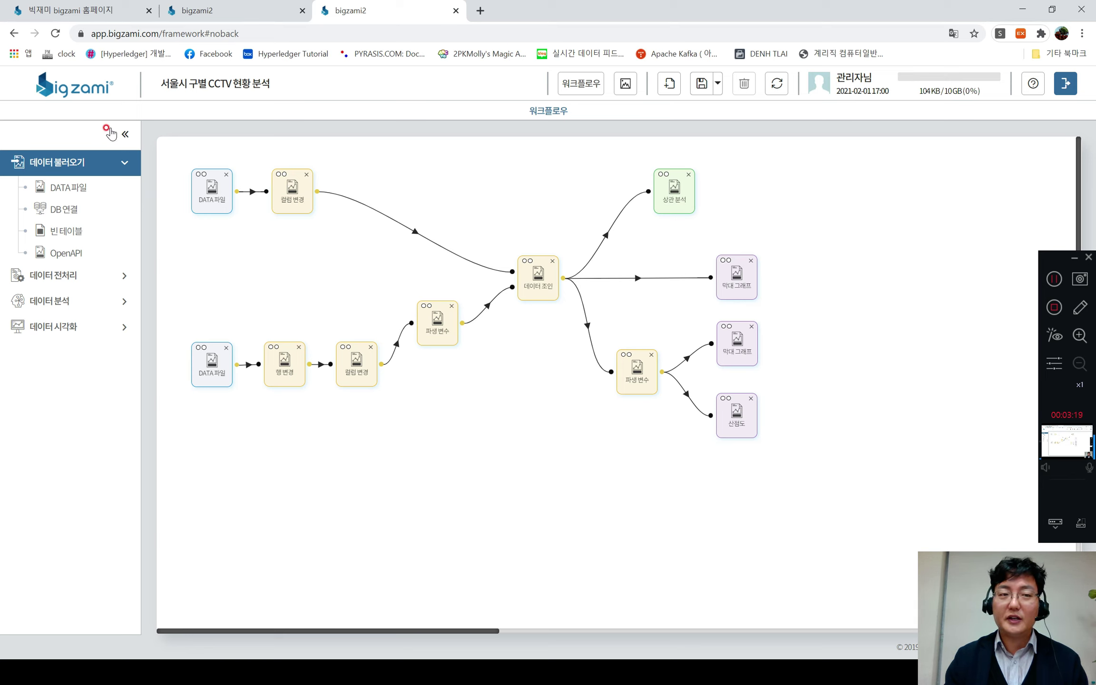
pyautogui.click(75, 91)
pyautogui.click(603, 106)
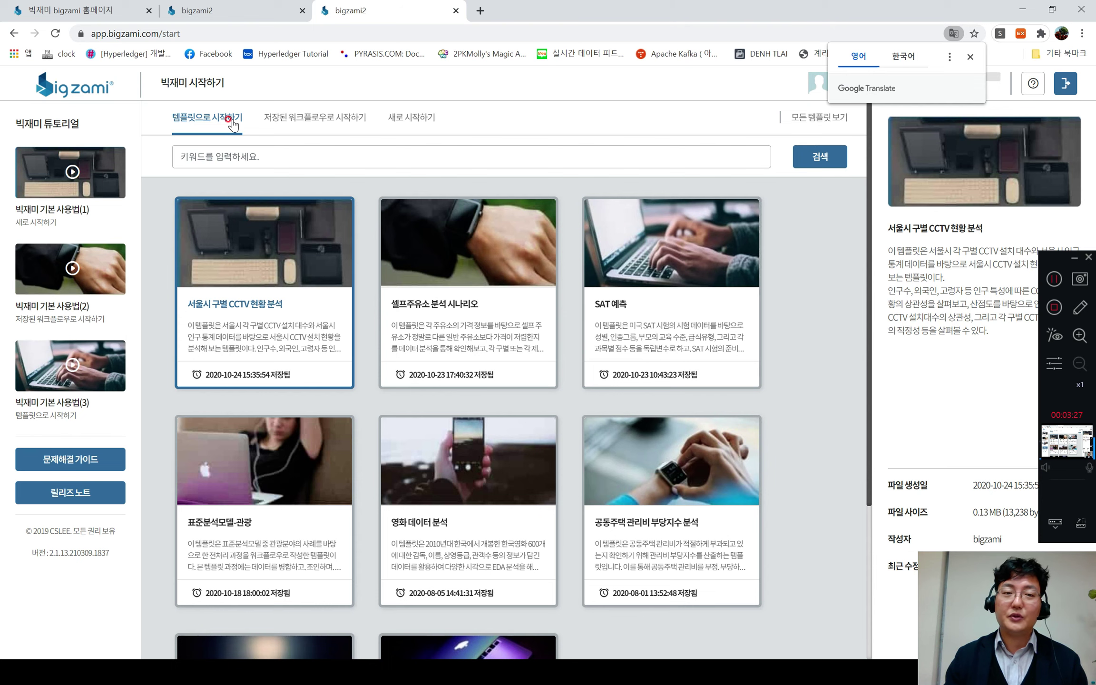
# Check the saved workflows again, look at an empty new workflow, and go back to the start page
pyautogui.click(343, 119)
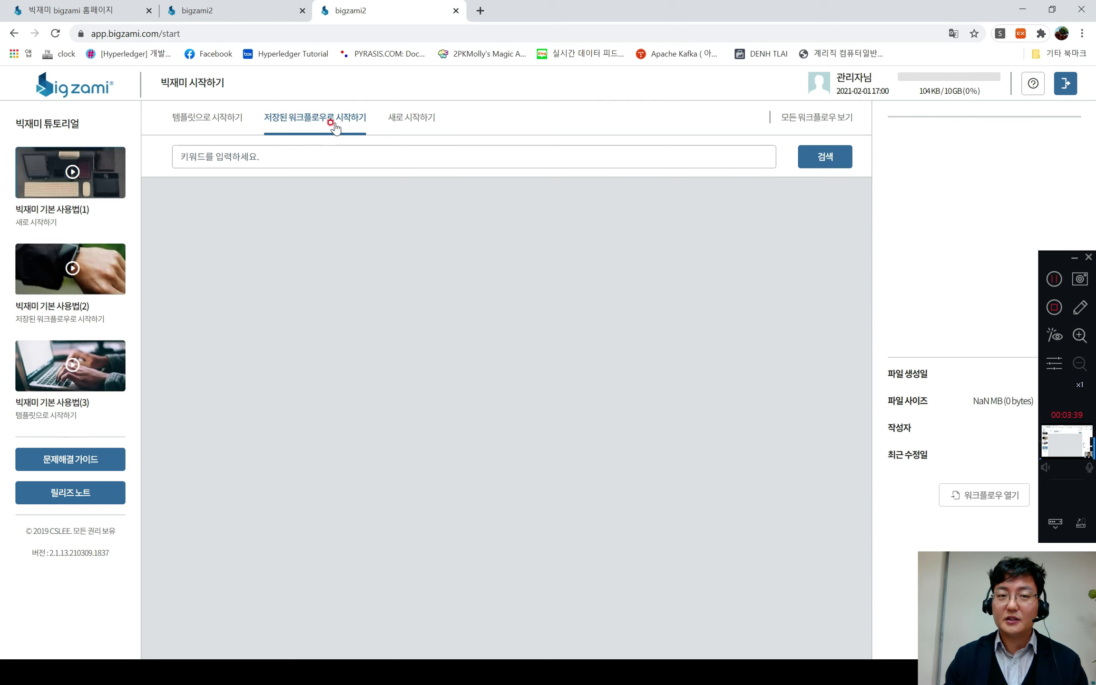
pyautogui.click(424, 124)
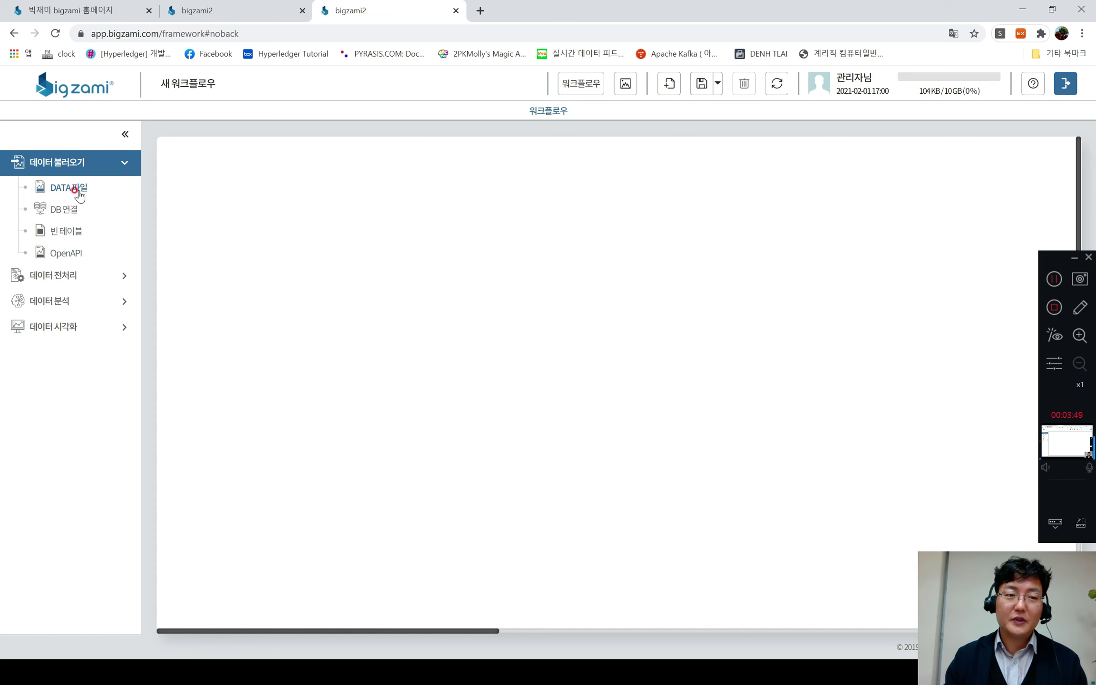
pyautogui.click(103, 100)
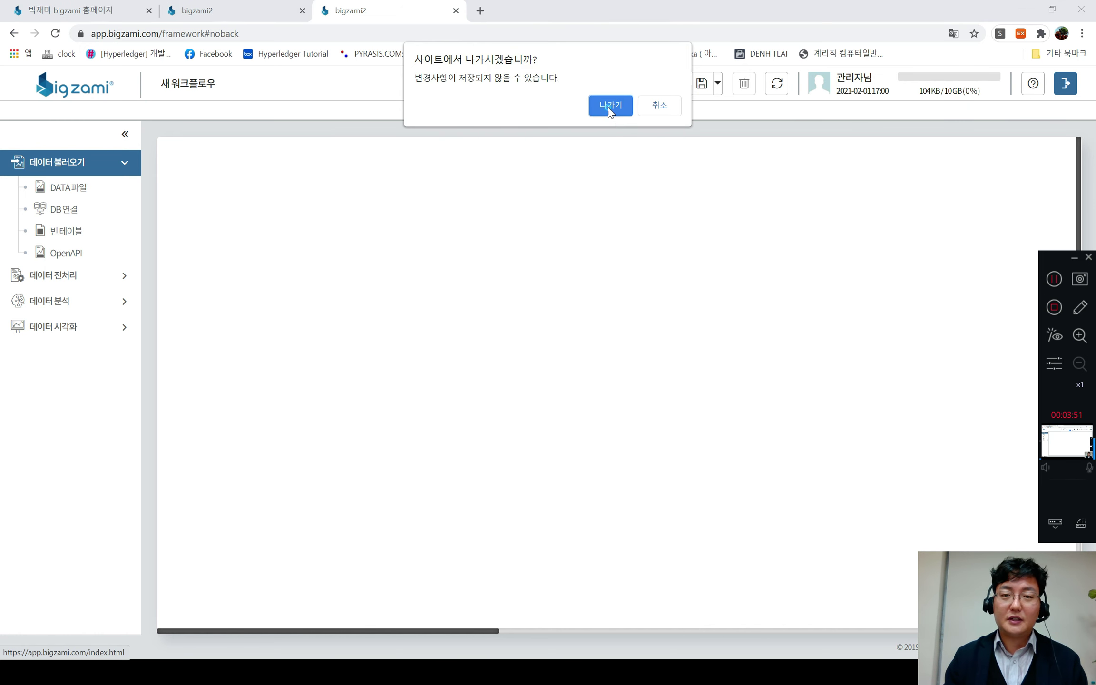
pyautogui.click(610, 107)
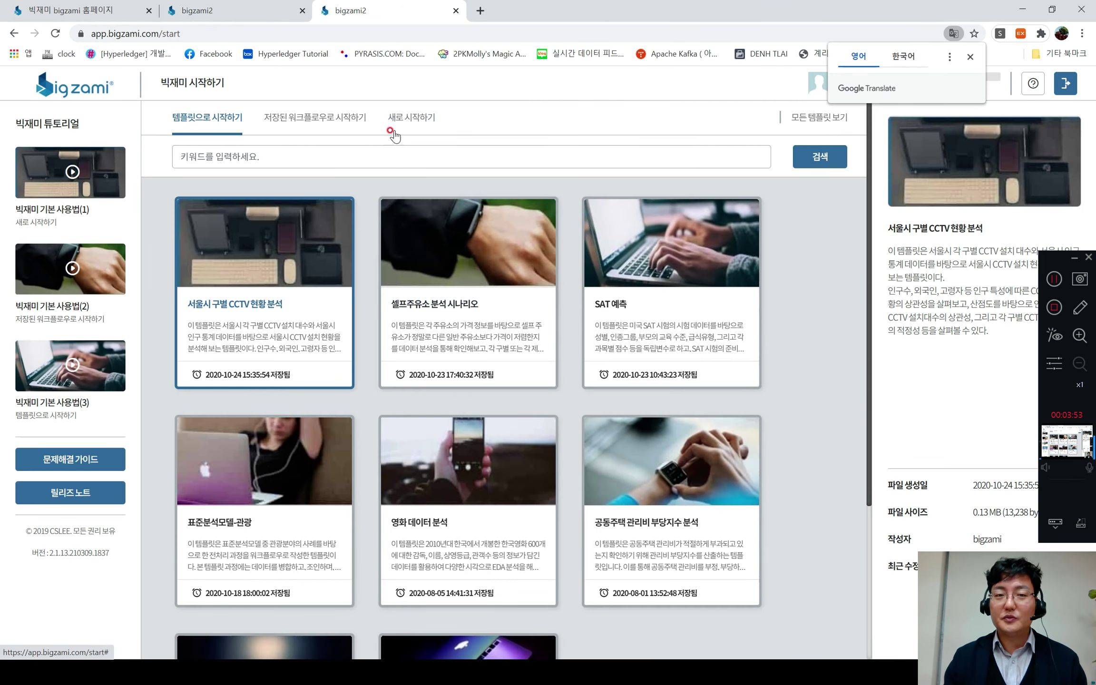
# Start a new workflow and add a DATA 파일 node, placing it in the upper-left area of the canvas
pyautogui.click(393, 136)
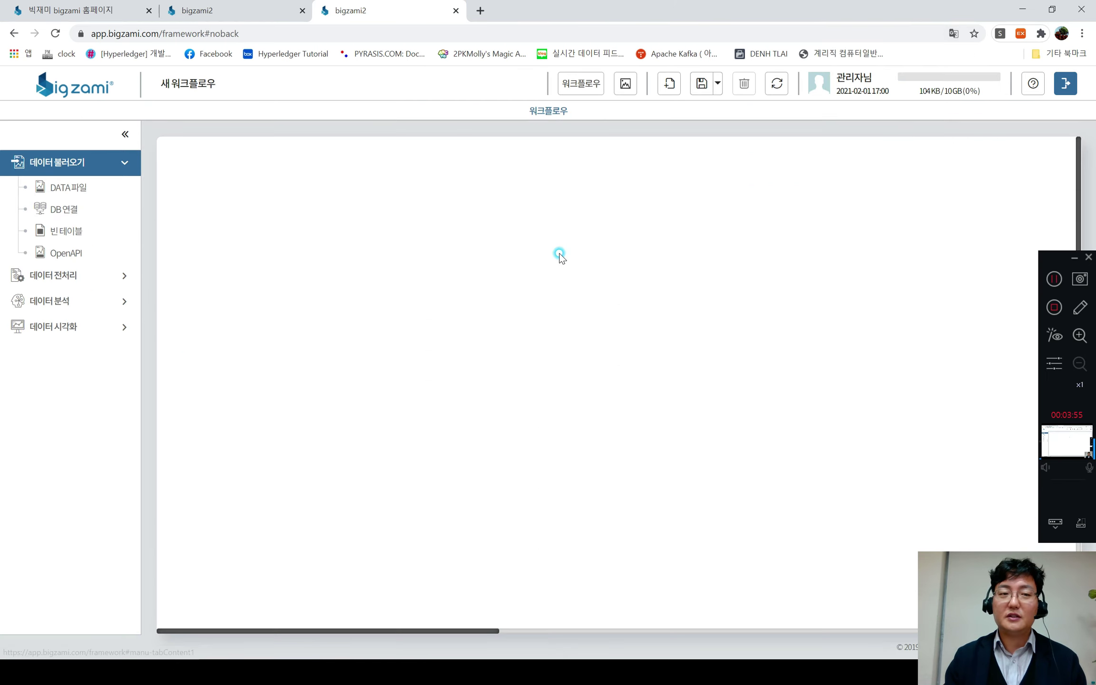
pyautogui.click(66, 190)
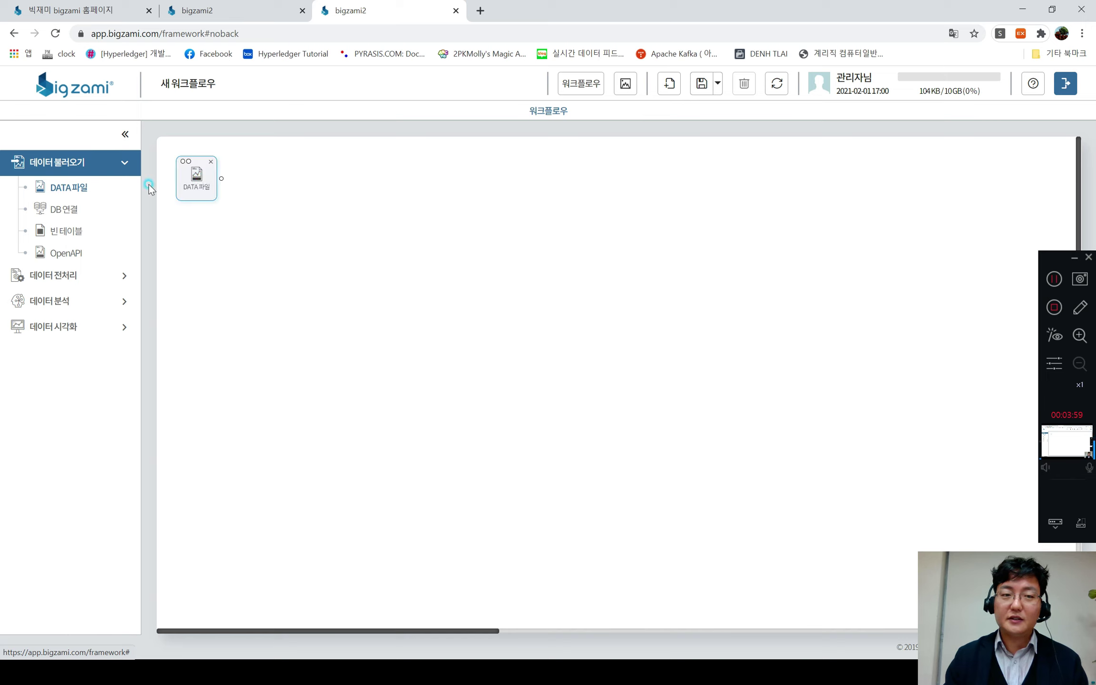
pyautogui.moveTo(207, 193); pyautogui.dragTo(268, 257)
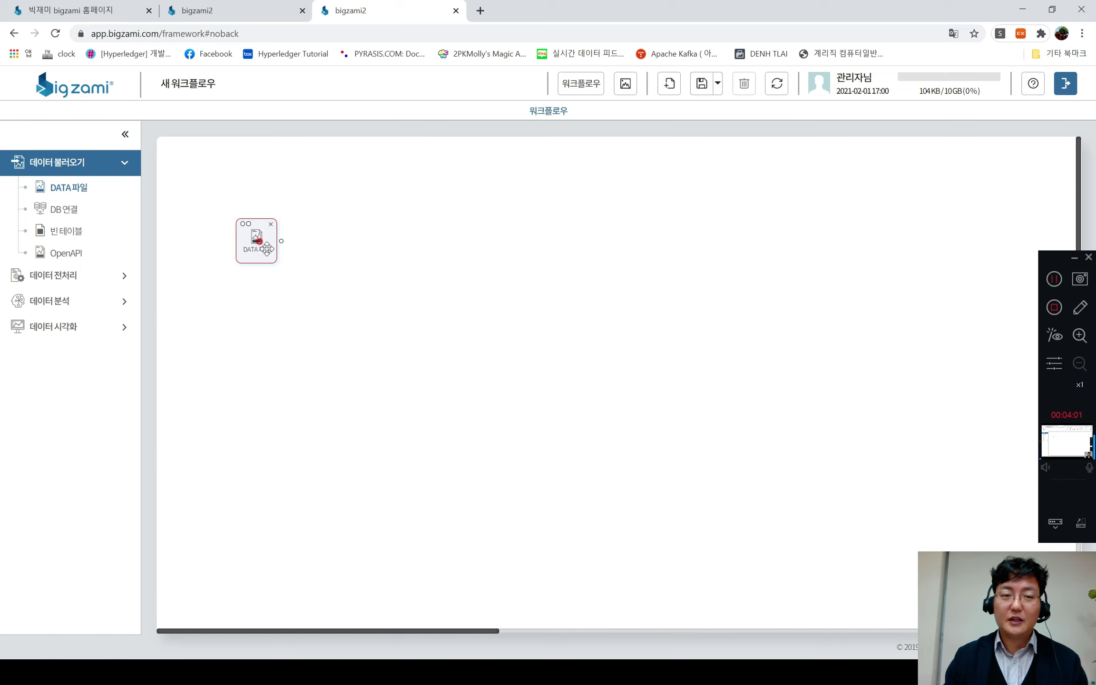
pyautogui.click(330, 266)
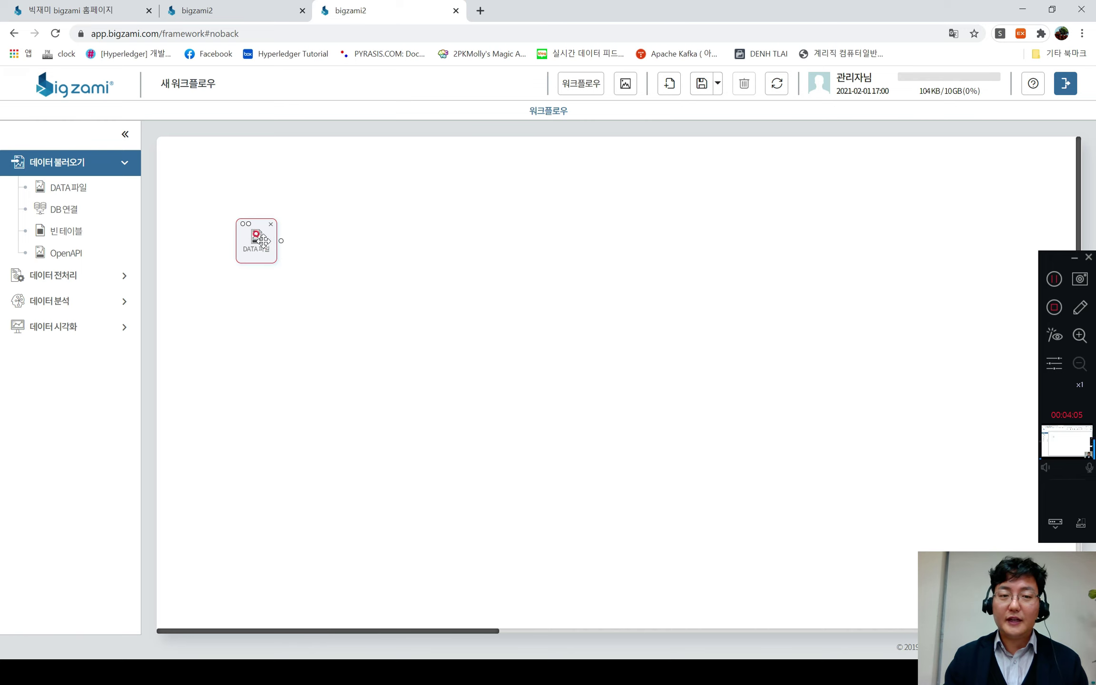
pyautogui.click(240, 222)
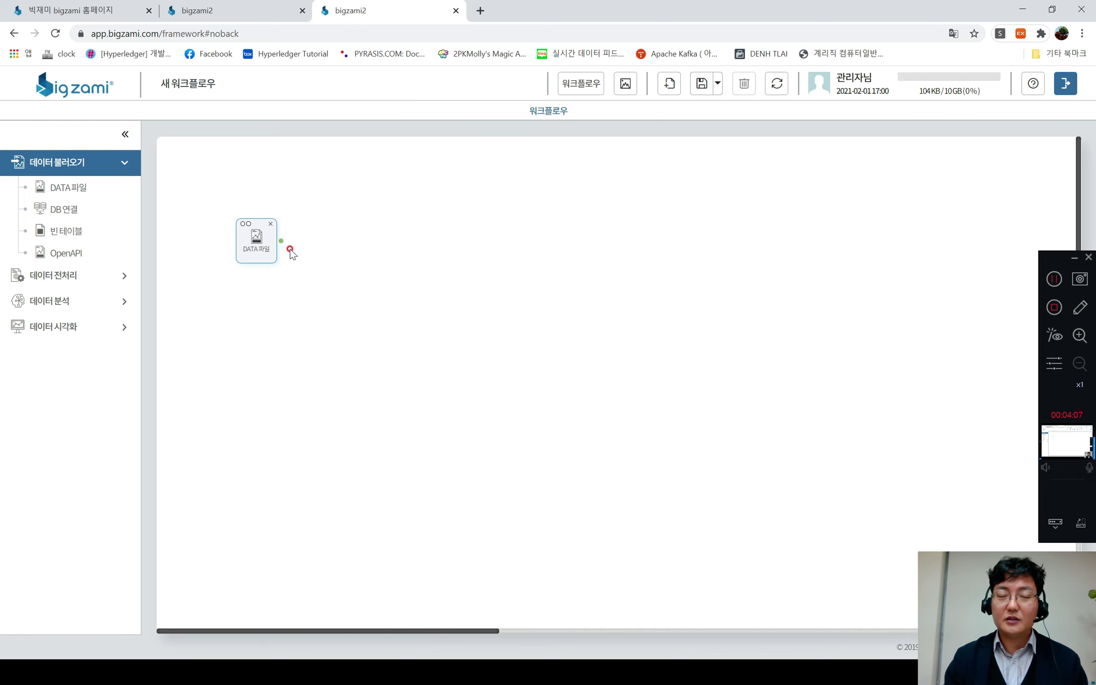
pyautogui.click(175, 270)
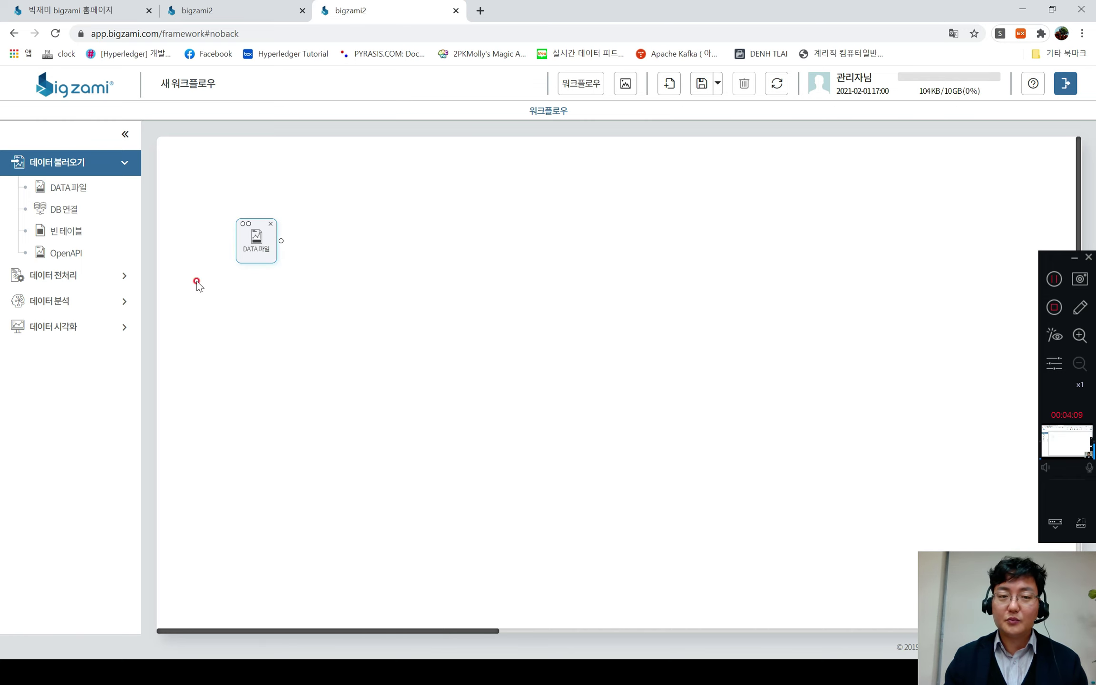
# Save the workflow with the title "첫번째 워크플로우" and the description "나의 첫번째 빅재미 워크플로우입니다."
pyautogui.click(701, 90)
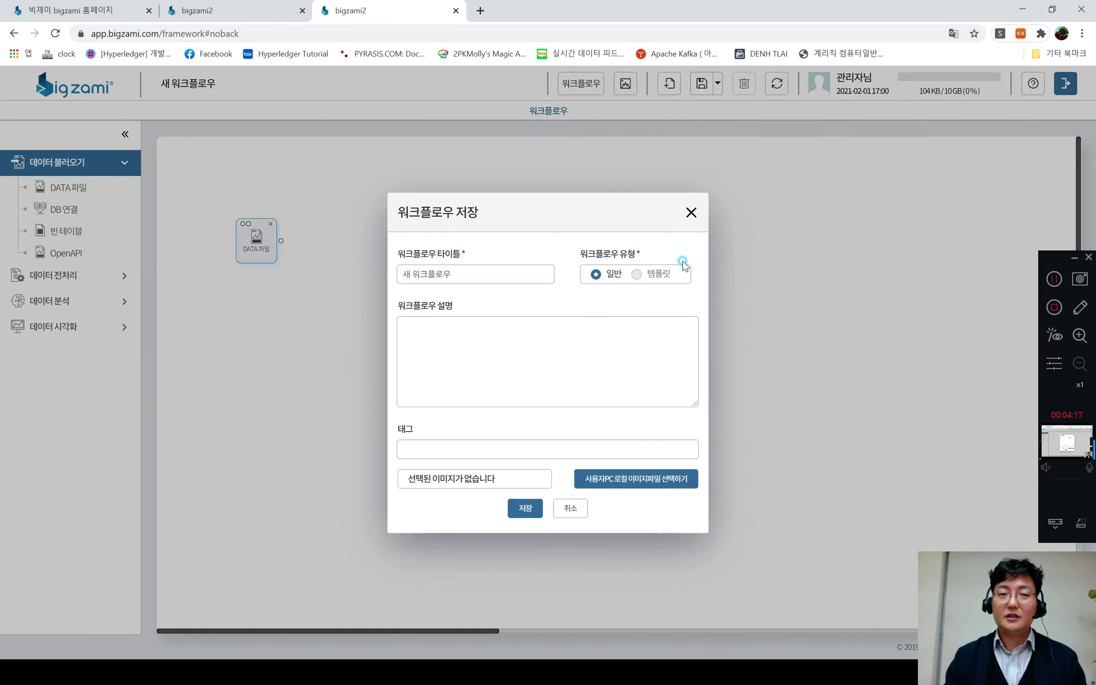
pyautogui.click(476, 278)
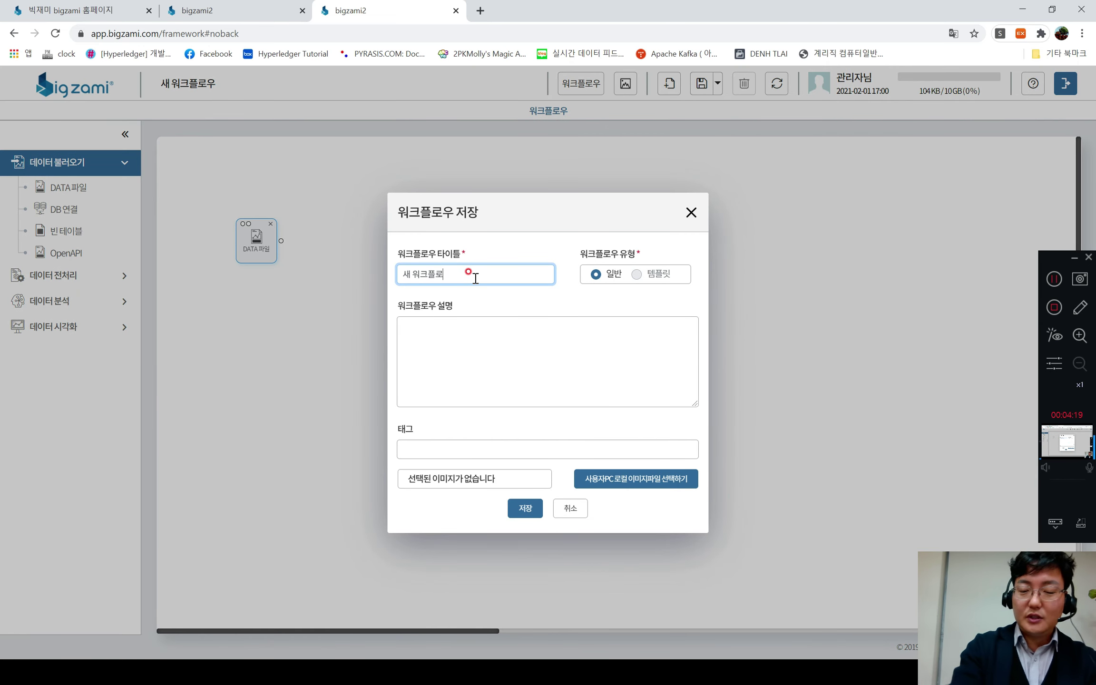
pyautogui.press('BackSpace')
pyautogui.press('BackSpace')
pyautogui.press('BackSpace')
pyautogui.press('BackSpace')
pyautogui.press('BackSpace')
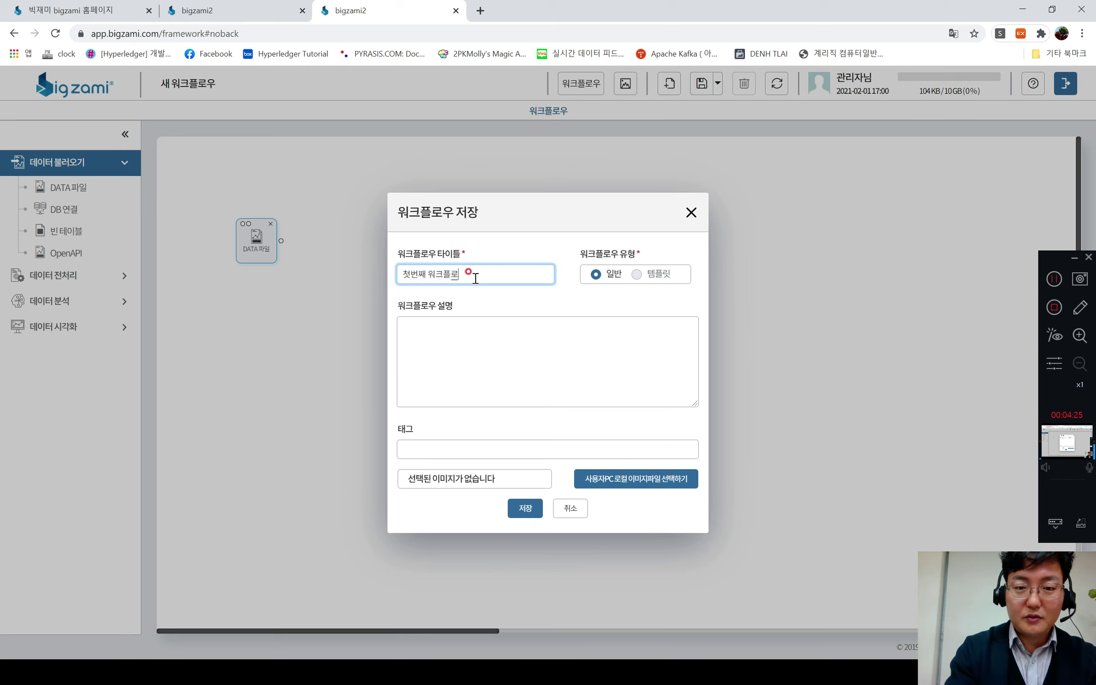
pyautogui.click(452, 330)
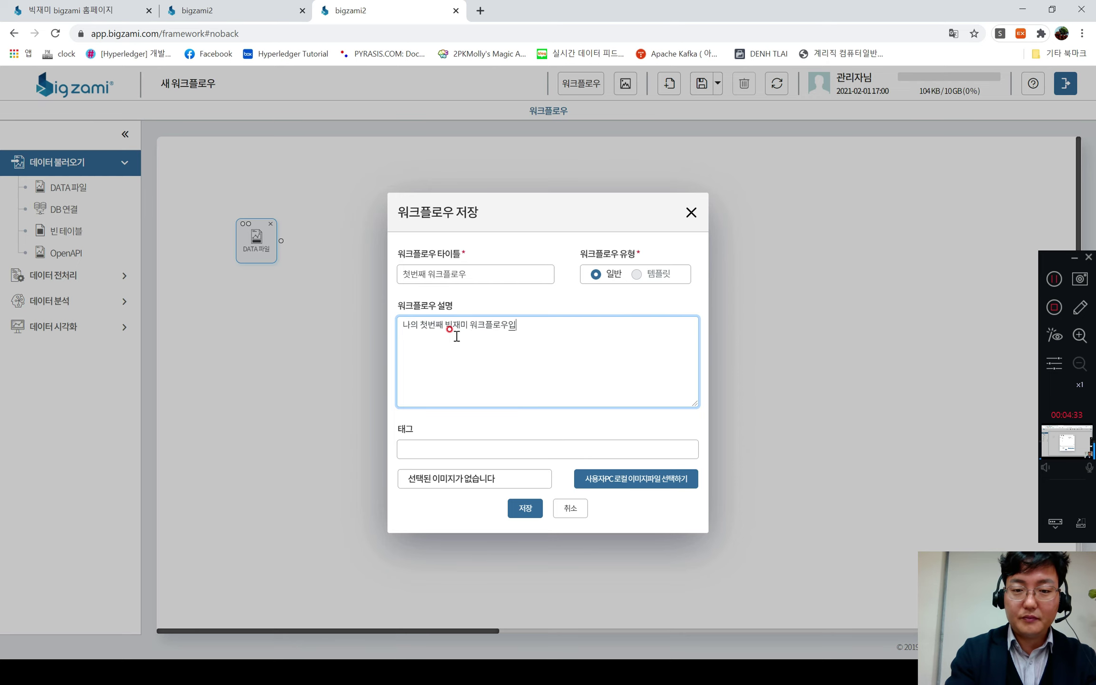
pyautogui.click(523, 511)
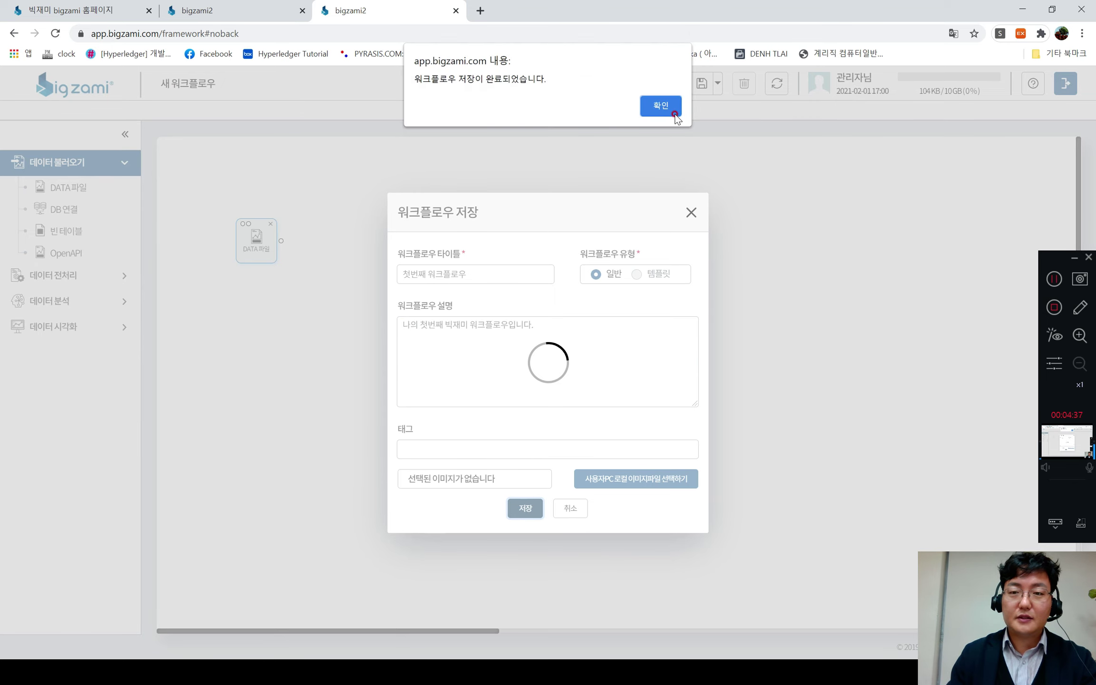
pyautogui.click(673, 114)
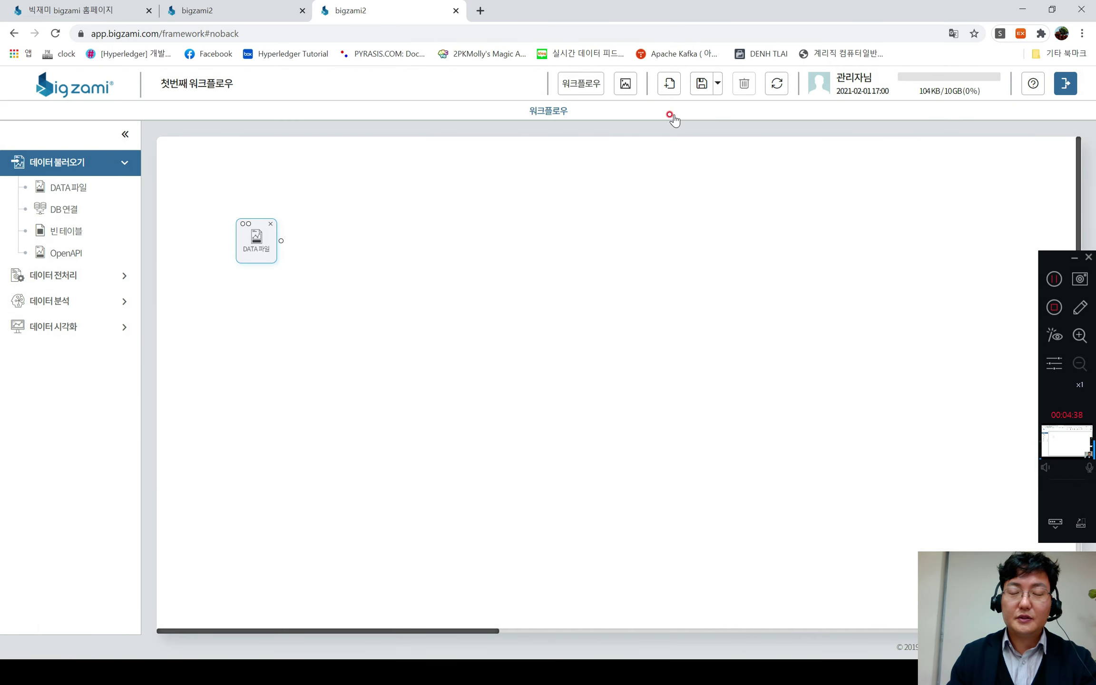
# Return to the start page and open 첫번째 워크플로우 from the saved workflows
pyautogui.click(40, 99)
pyautogui.click(617, 110)
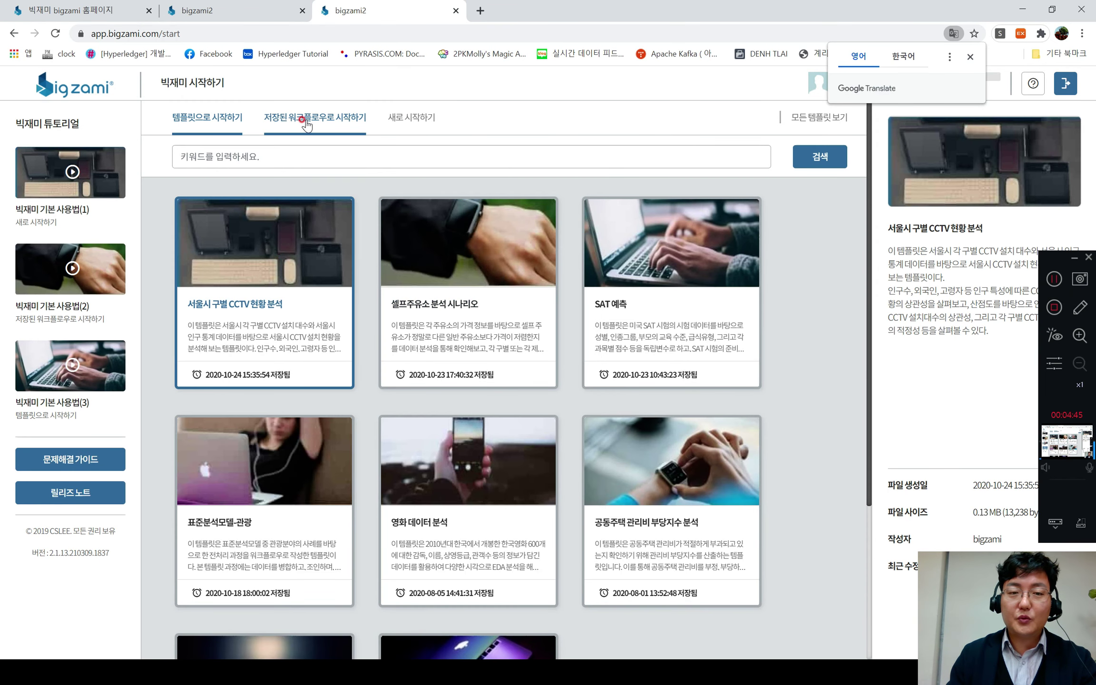
pyautogui.click(306, 122)
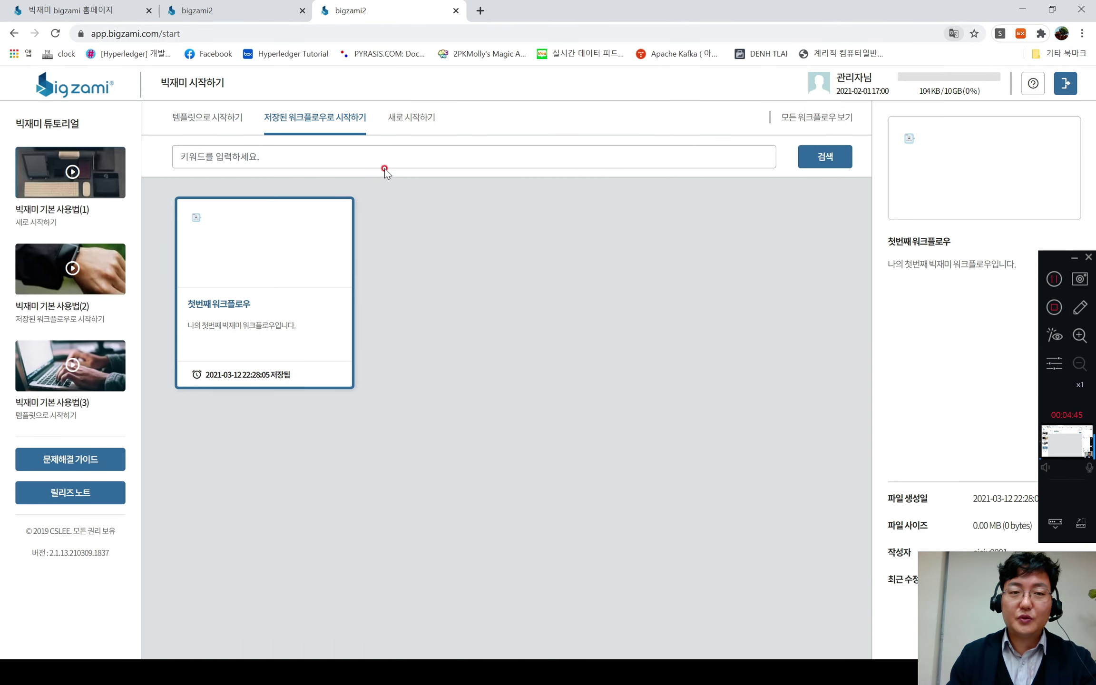
pyautogui.click(276, 279)
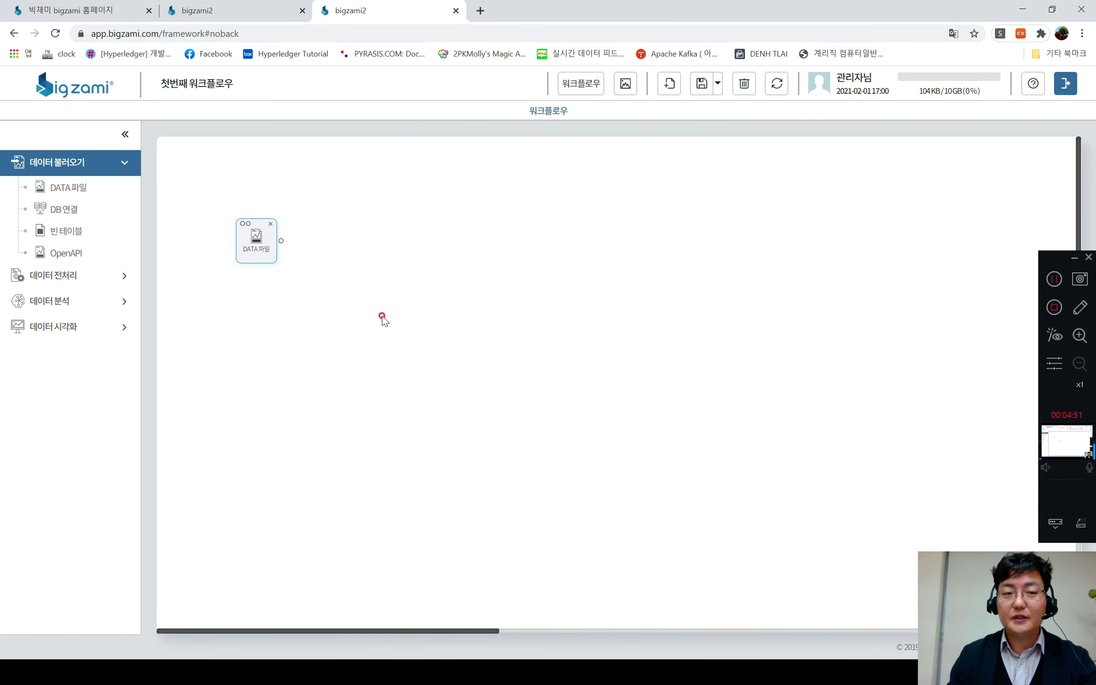
# Leave the opened workflow, start another new one and place a DATA 파일 node on its canvas
pyautogui.click(71, 86)
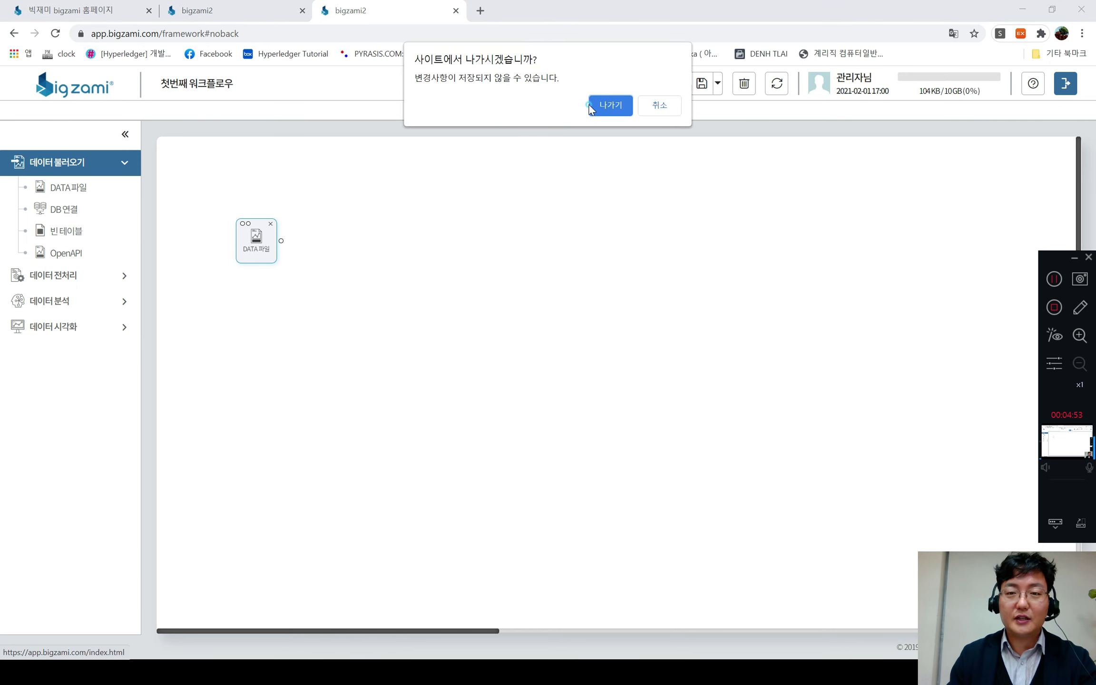
pyautogui.click(594, 108)
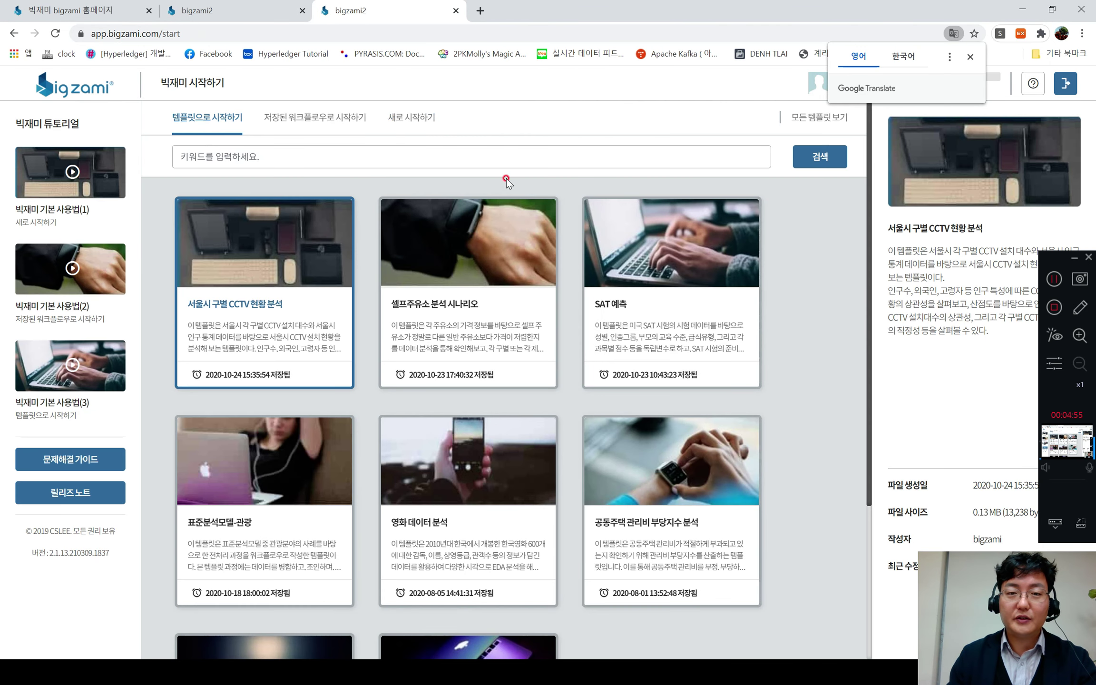
pyautogui.click(414, 122)
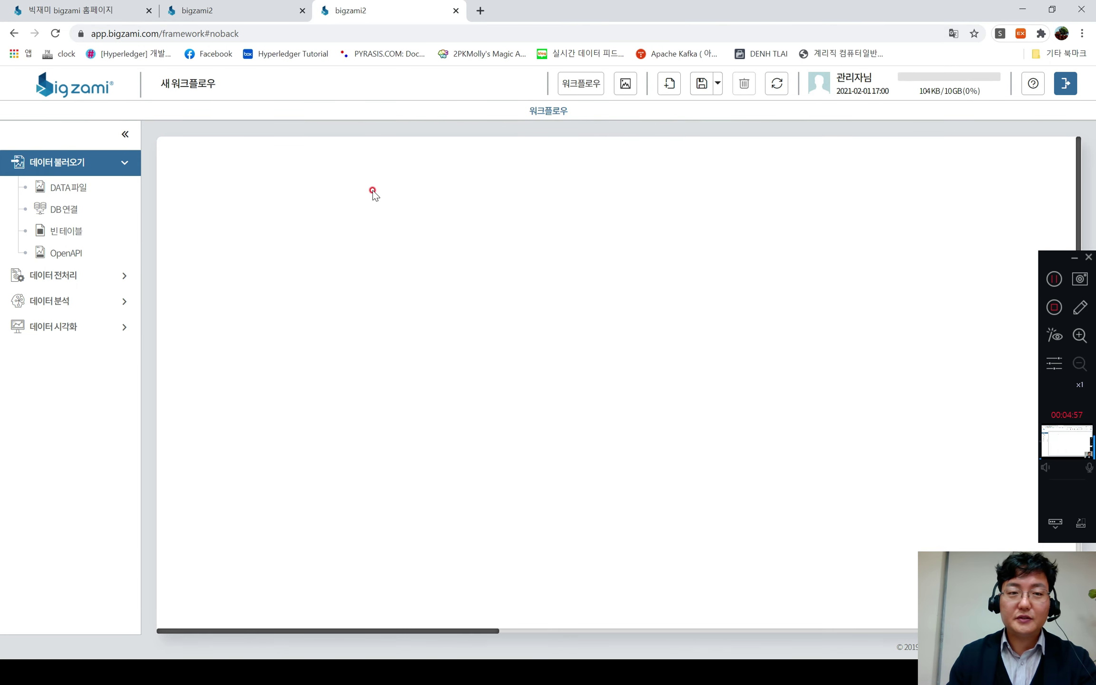
pyautogui.click(66, 188)
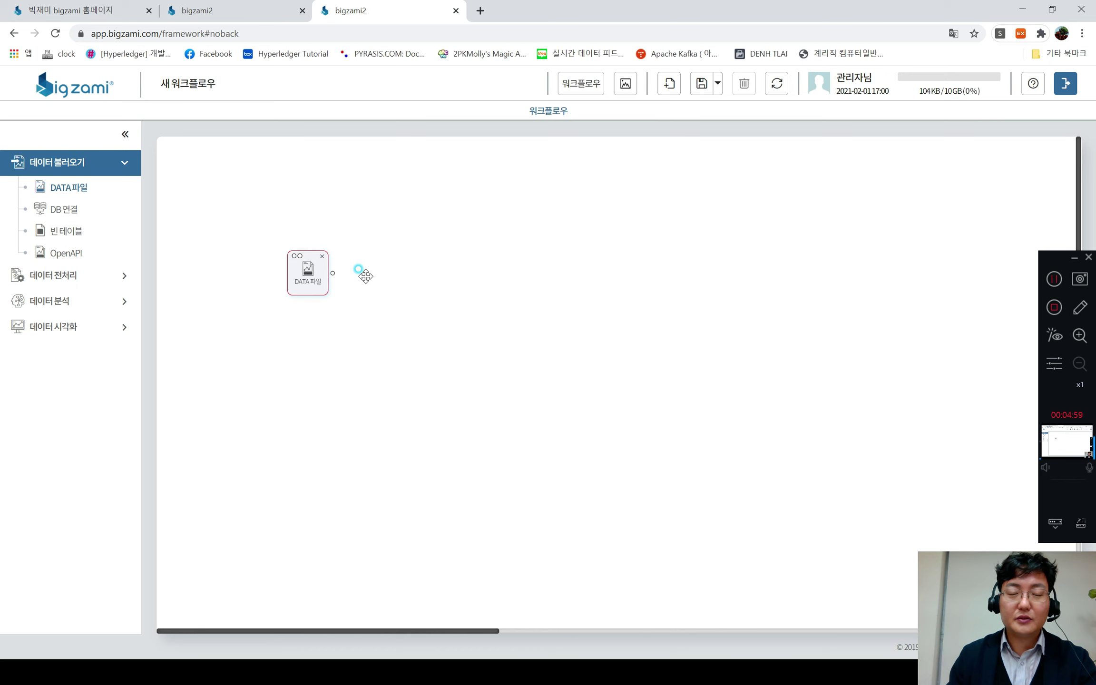
# Save this workflow with the title "두번째 워크플로우" and the description "두번째 워크플로우입니다."
pyautogui.click(701, 84)
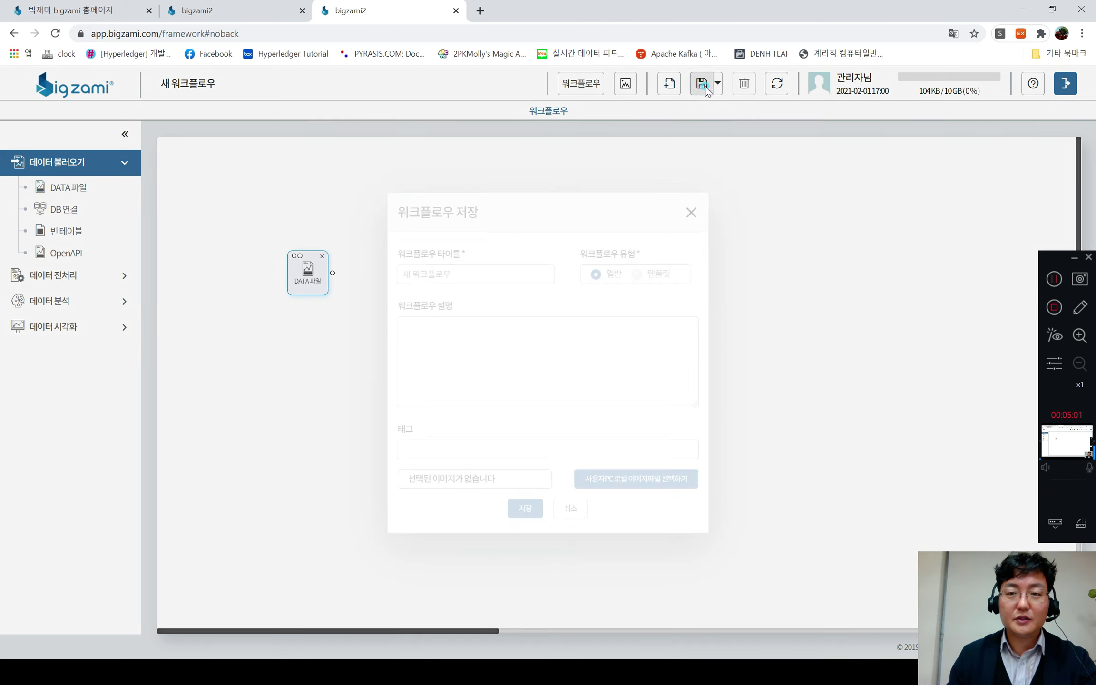
pyautogui.moveTo(461, 269); pyautogui.dragTo(336, 271)
pyautogui.write('두버')
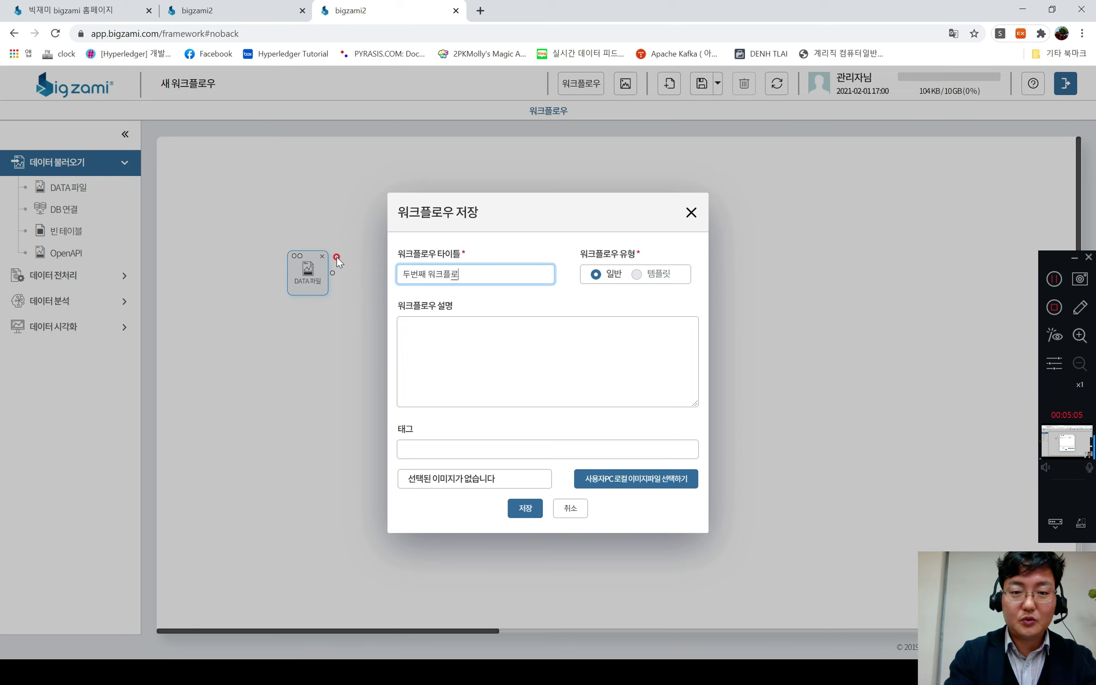
pyautogui.click(462, 336)
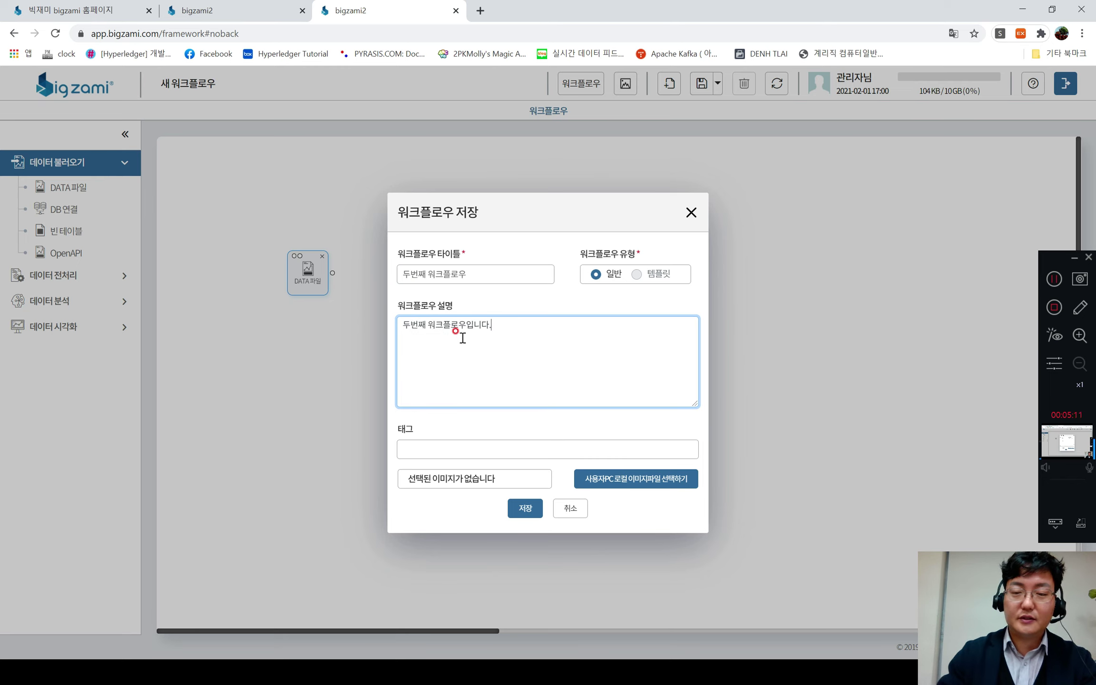
pyautogui.click(518, 509)
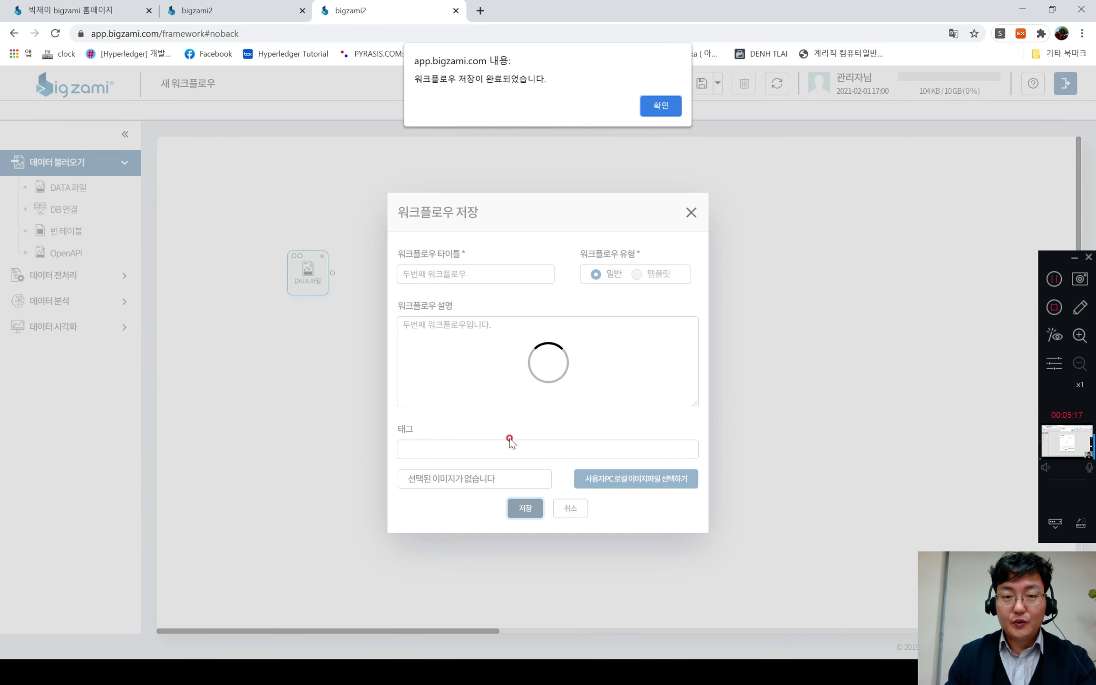
pyautogui.click(660, 105)
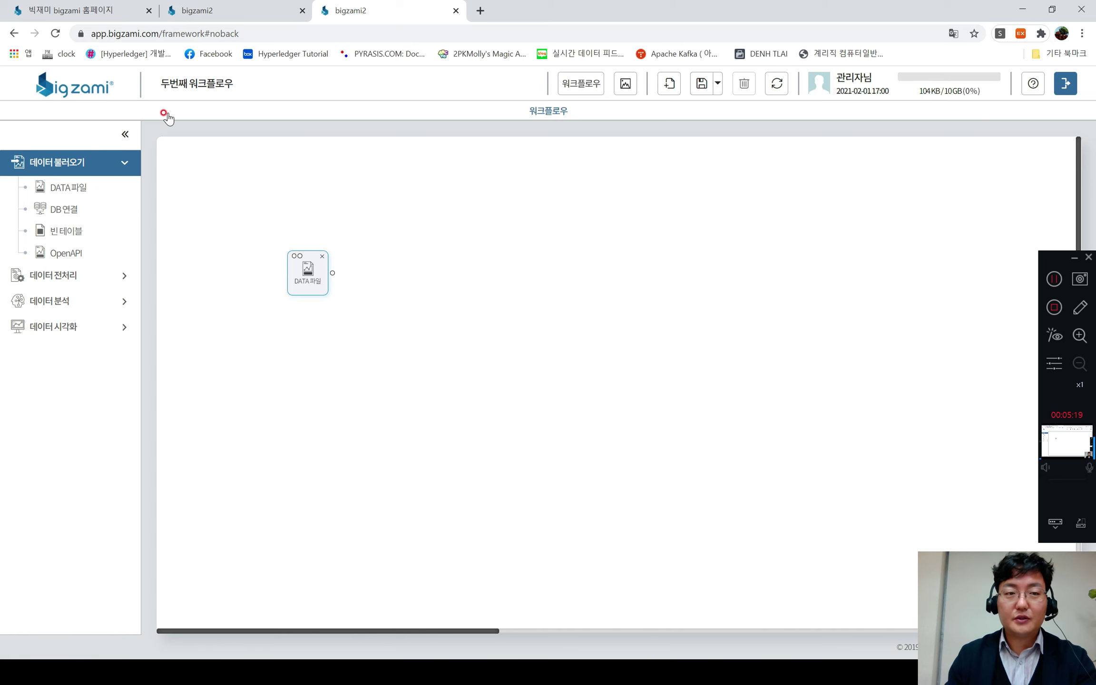
# Return to the start page and view the list of saved workflows
pyautogui.click(72, 87)
pyautogui.click(613, 105)
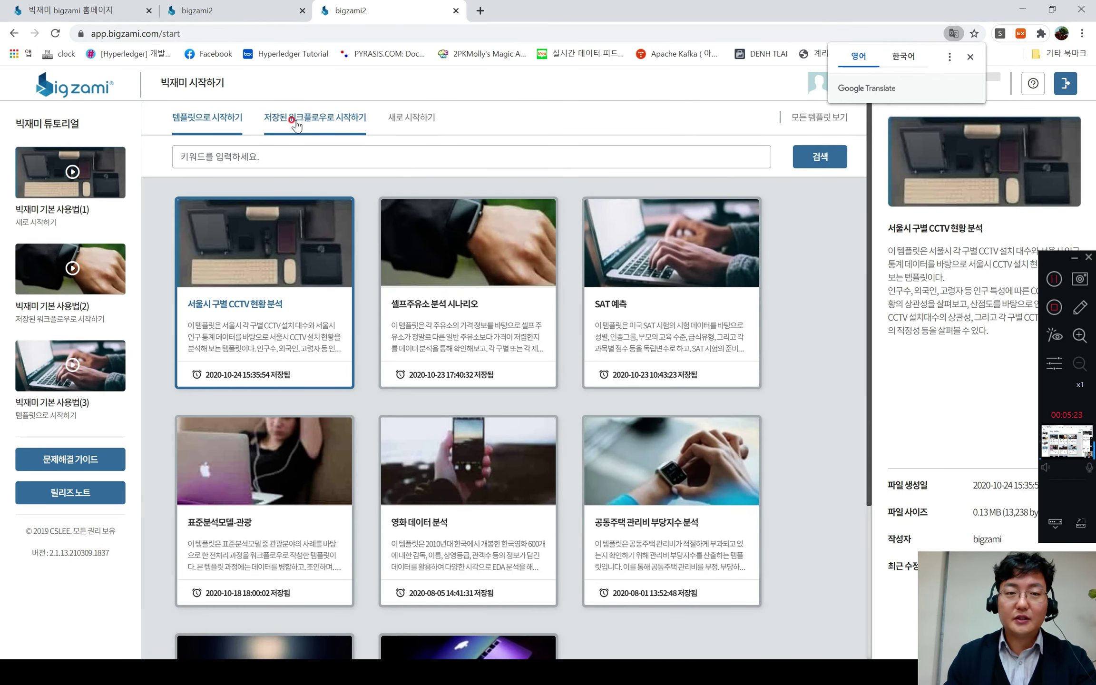
pyautogui.click(295, 122)
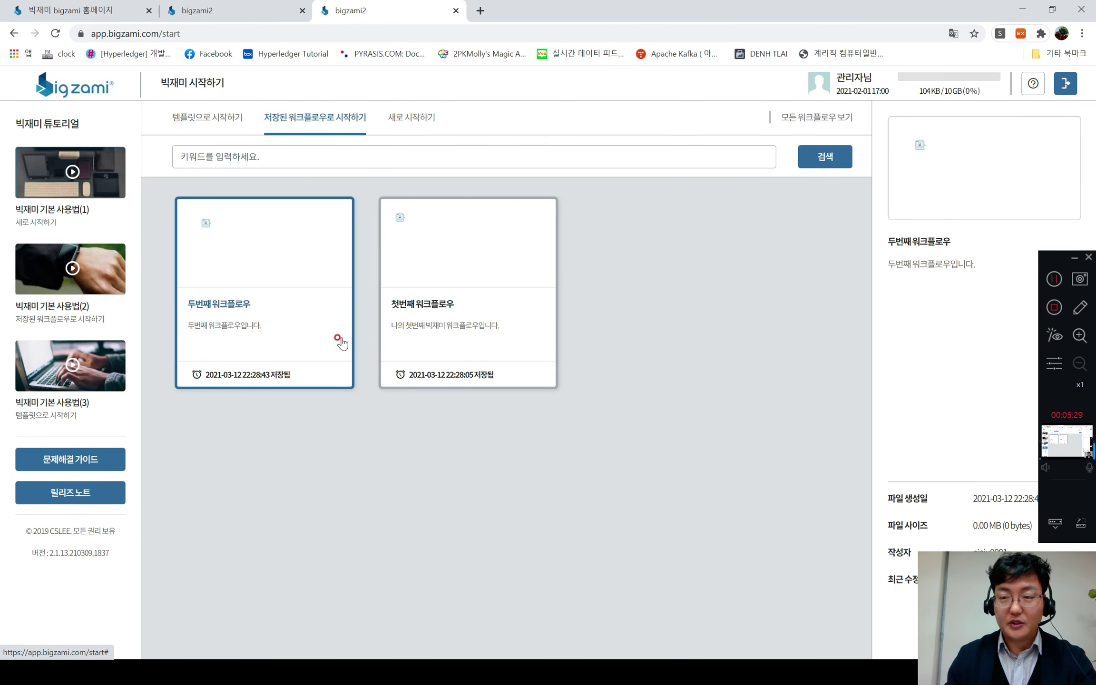
# Open 첫번째 워크플로우 from the saved workflows and delete it
pyautogui.click(465, 303)
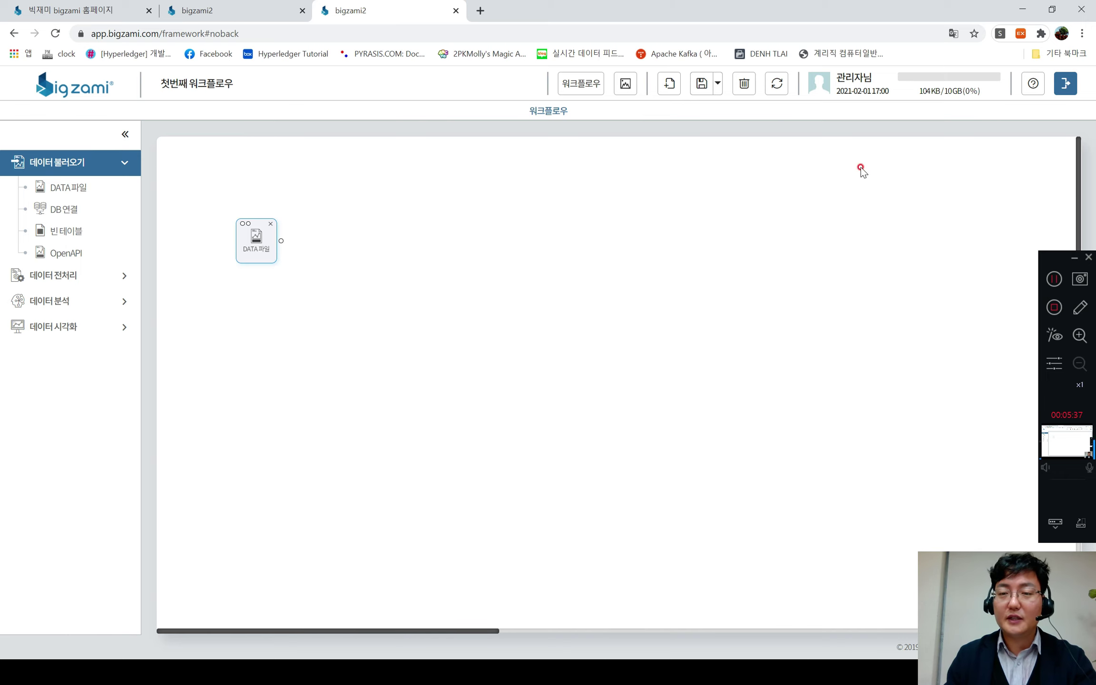
pyautogui.click(744, 84)
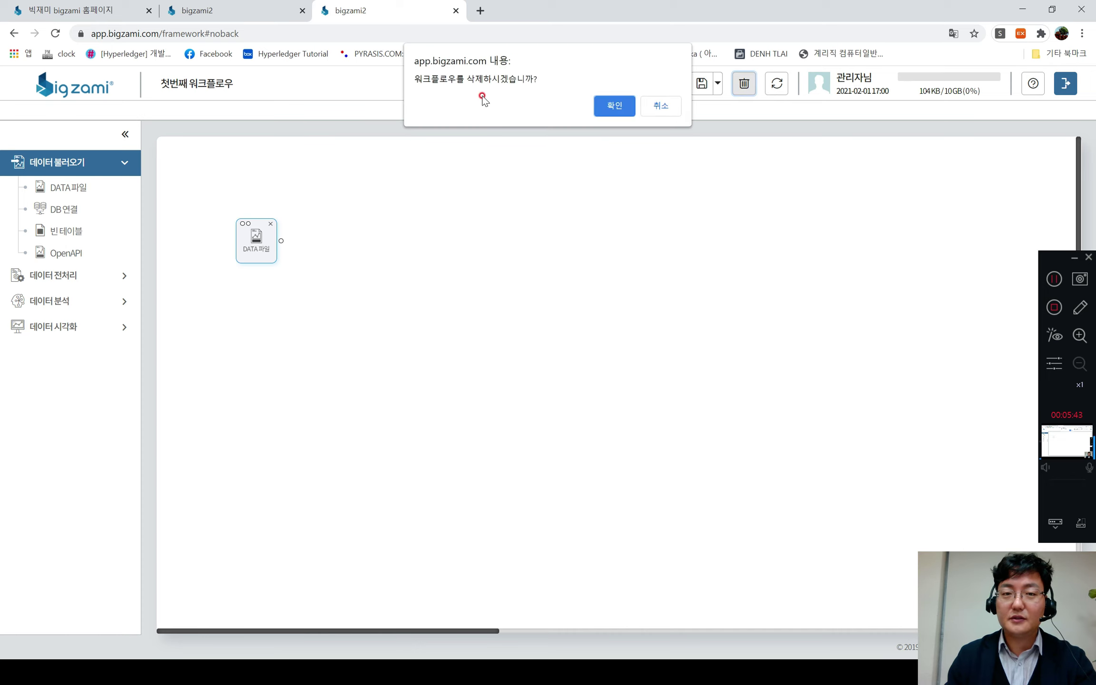
pyautogui.click(613, 112)
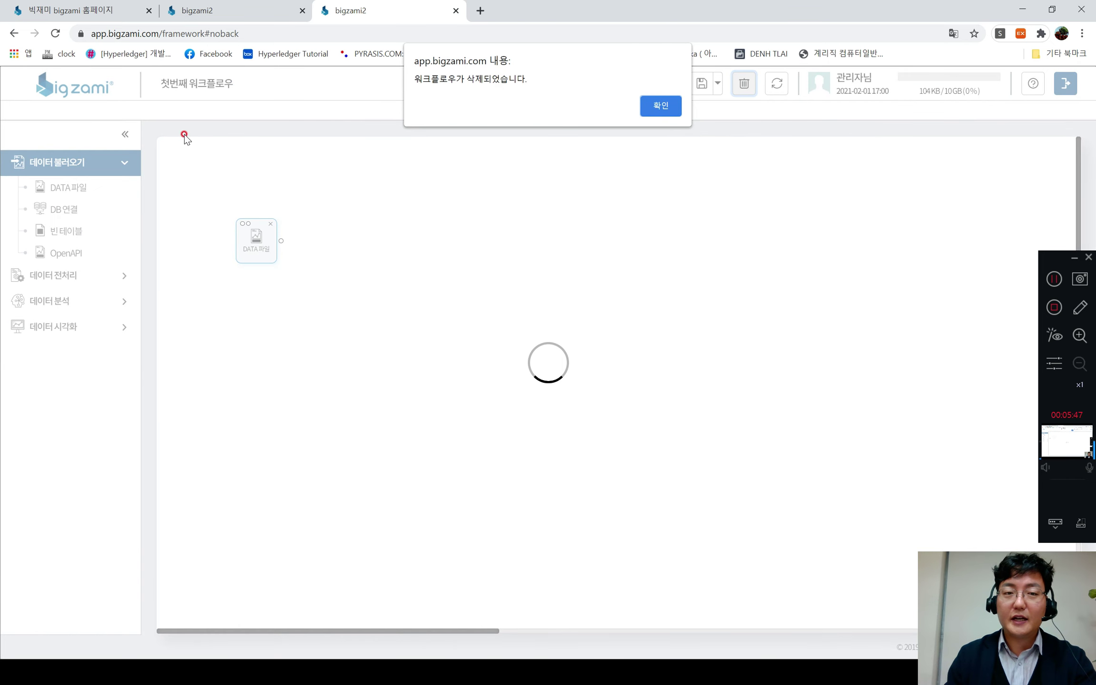
pyautogui.click(655, 114)
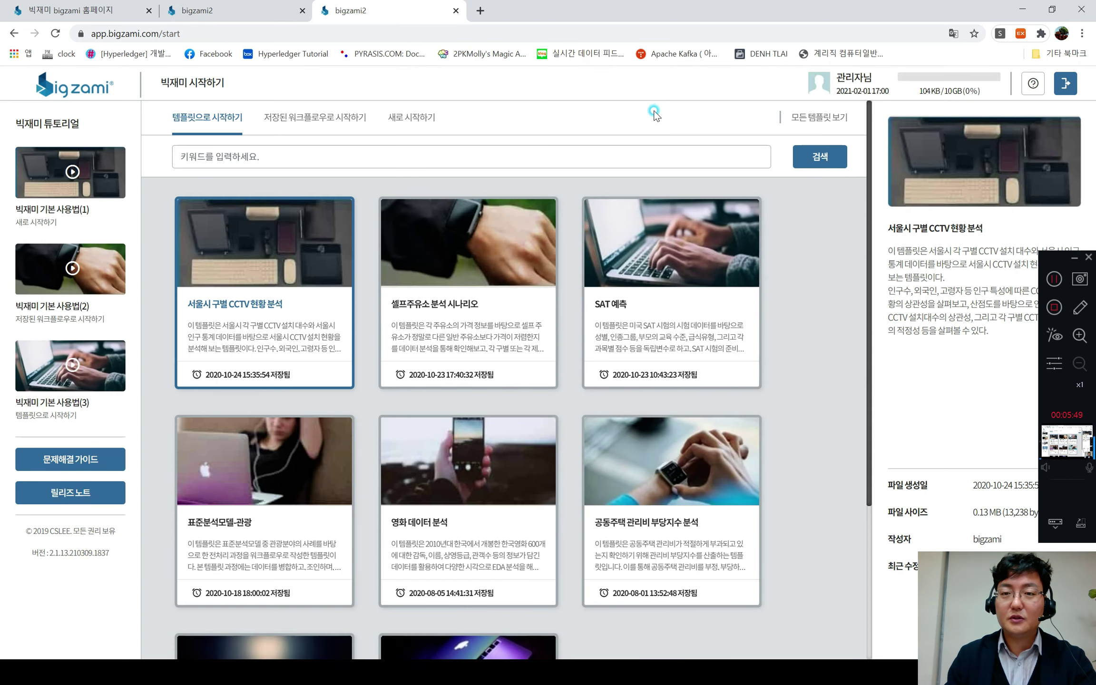
# Open 두번째 워크플로우 from the saved workflows and delete it as well
pyautogui.click(299, 119)
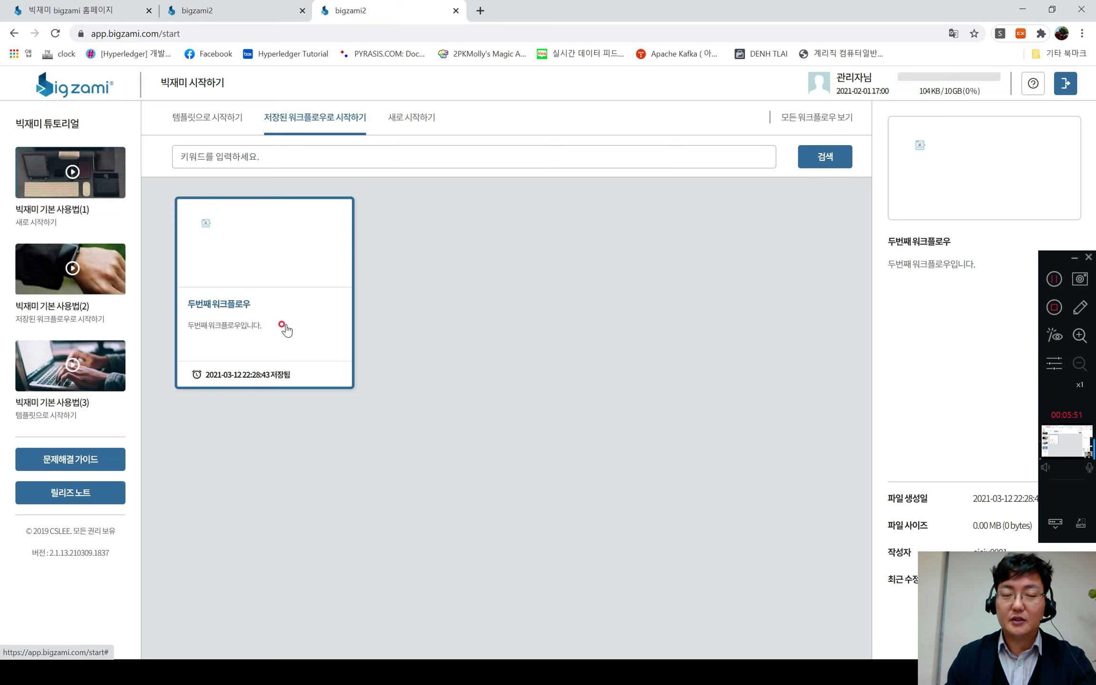
pyautogui.click(269, 293)
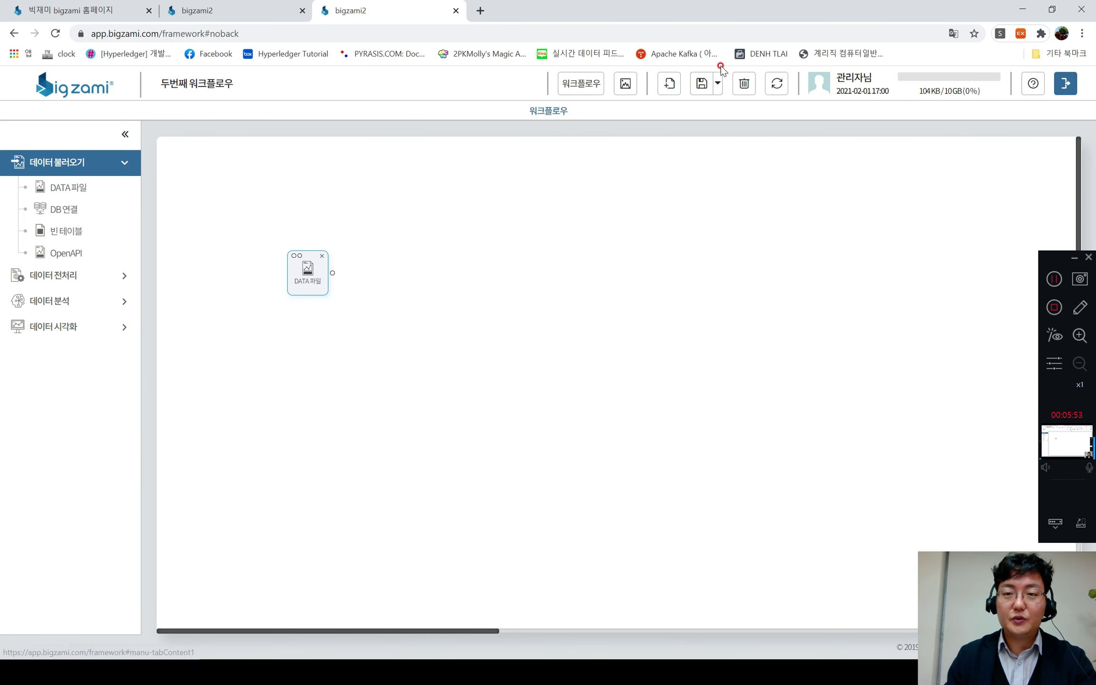
pyautogui.click(744, 83)
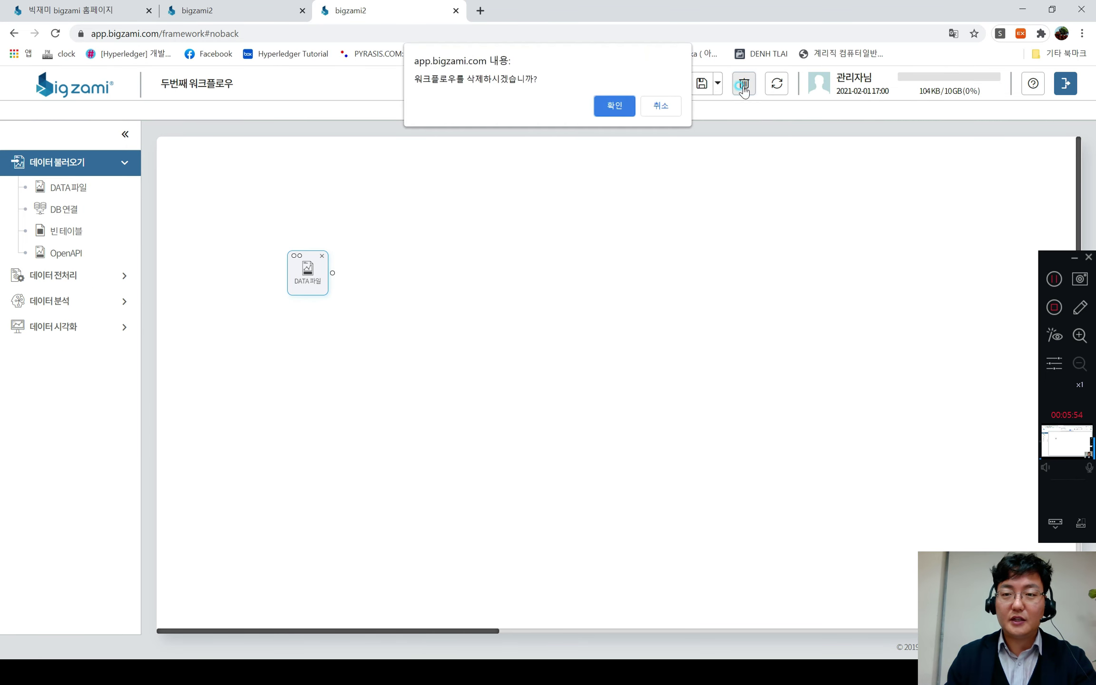
pyautogui.click(613, 114)
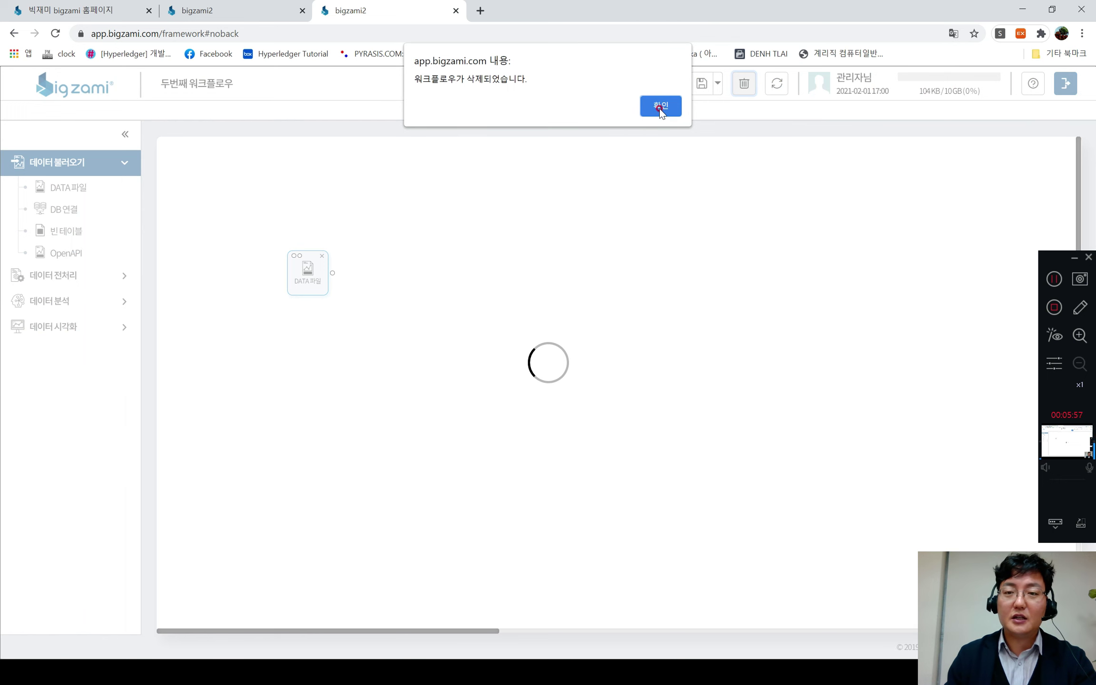
pyautogui.click(660, 107)
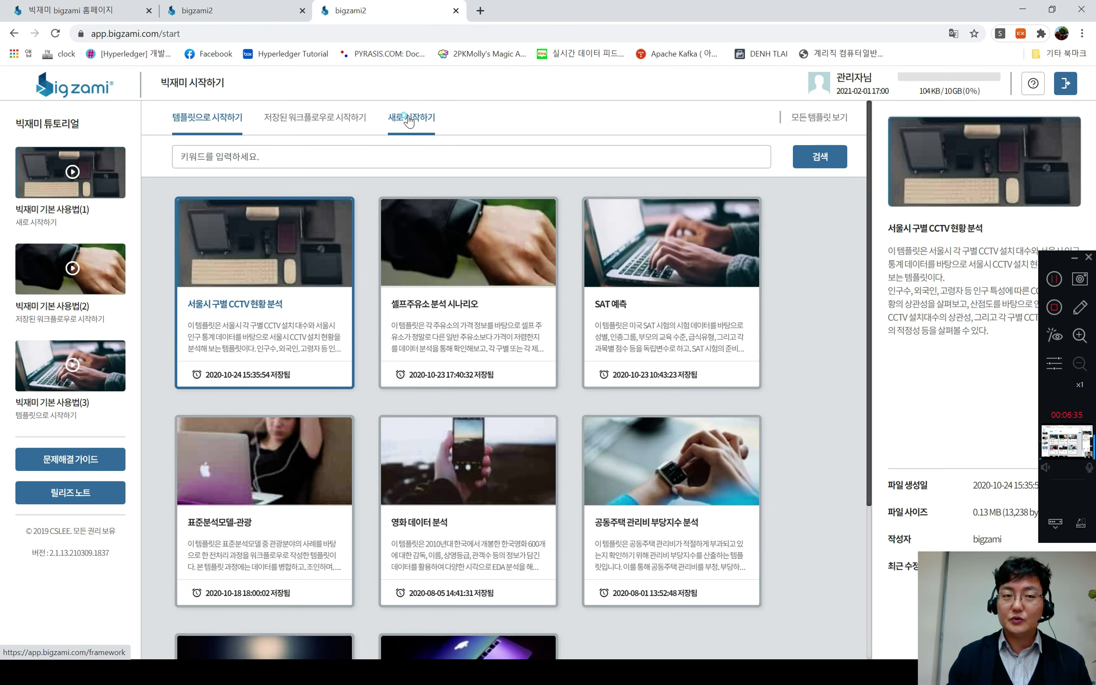
# Start a new workflow, place a DATA 파일 node on the canvas and move it slightly upward
pyautogui.click(408, 120)
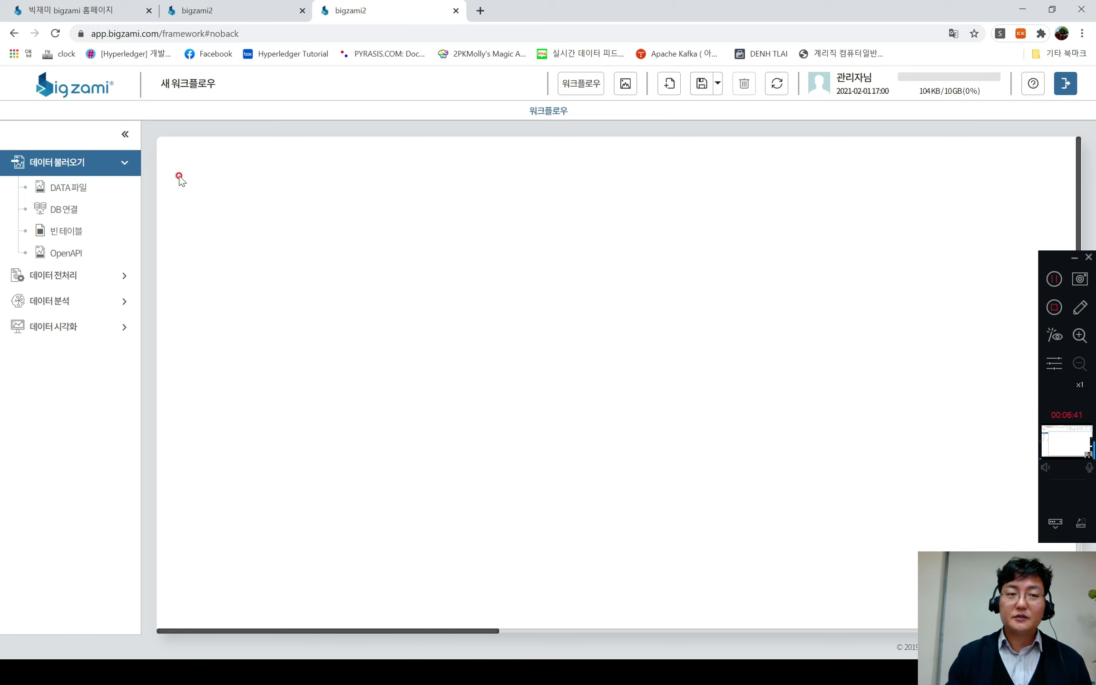
pyautogui.moveTo(64, 193); pyautogui.dragTo(275, 269)
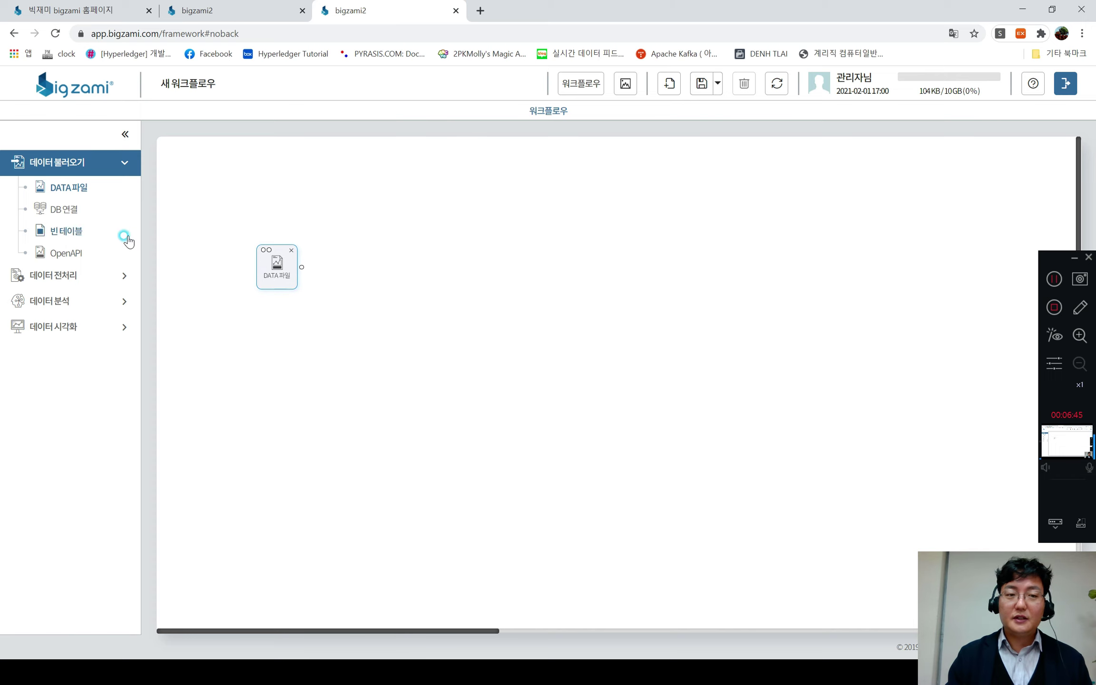
pyautogui.click(121, 166)
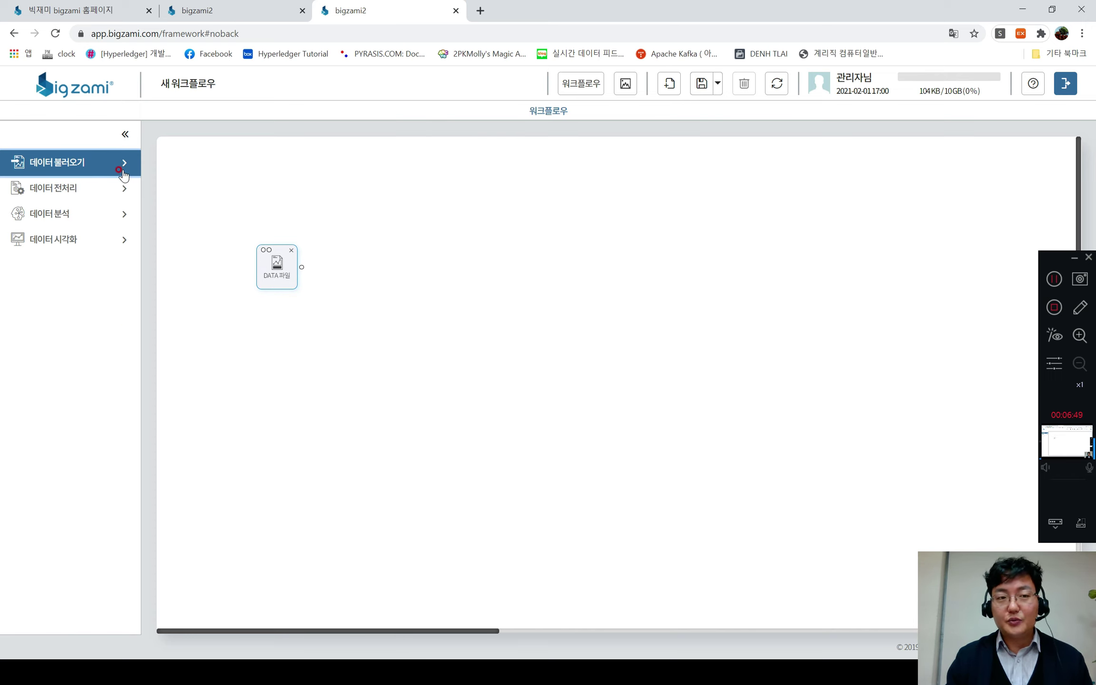
pyautogui.click(341, 165)
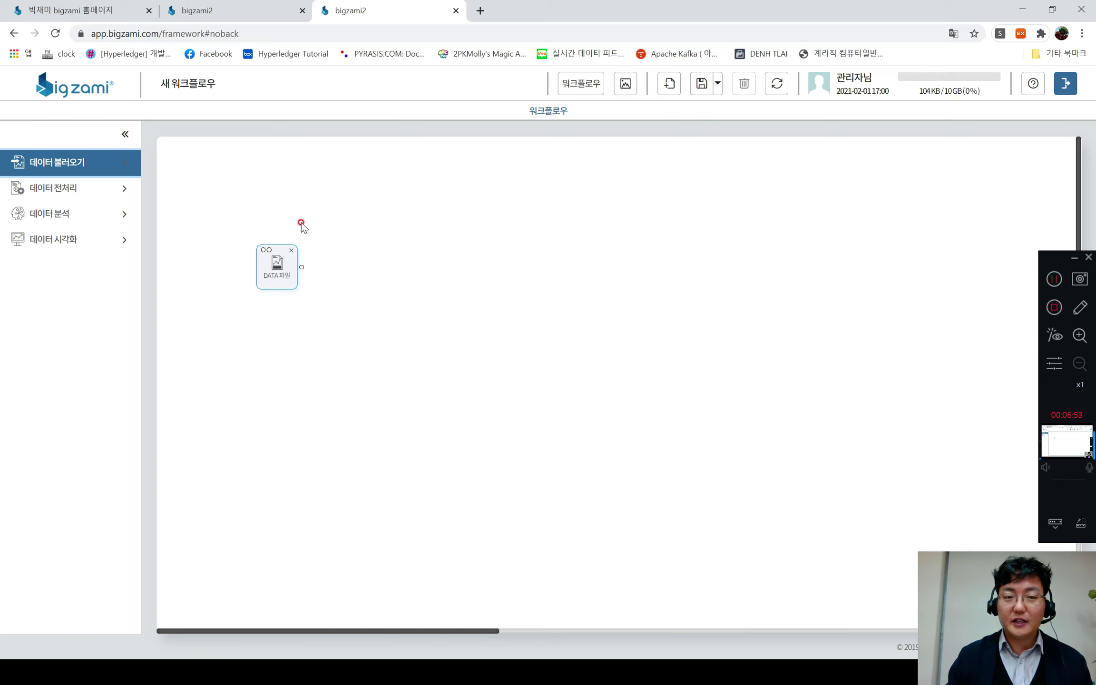
pyautogui.moveTo(276, 277); pyautogui.dragTo(276, 243)
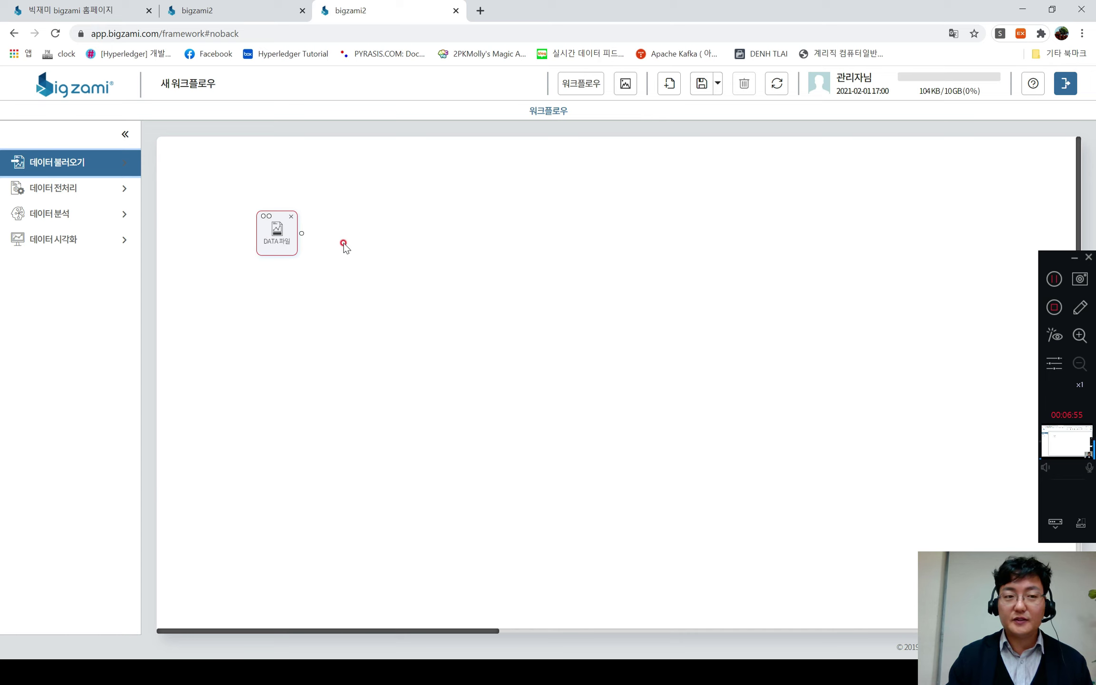
# Look through the nodes offered in the 데이터 불러오기 and 데이터 전처리 categories
pyautogui.click(107, 153)
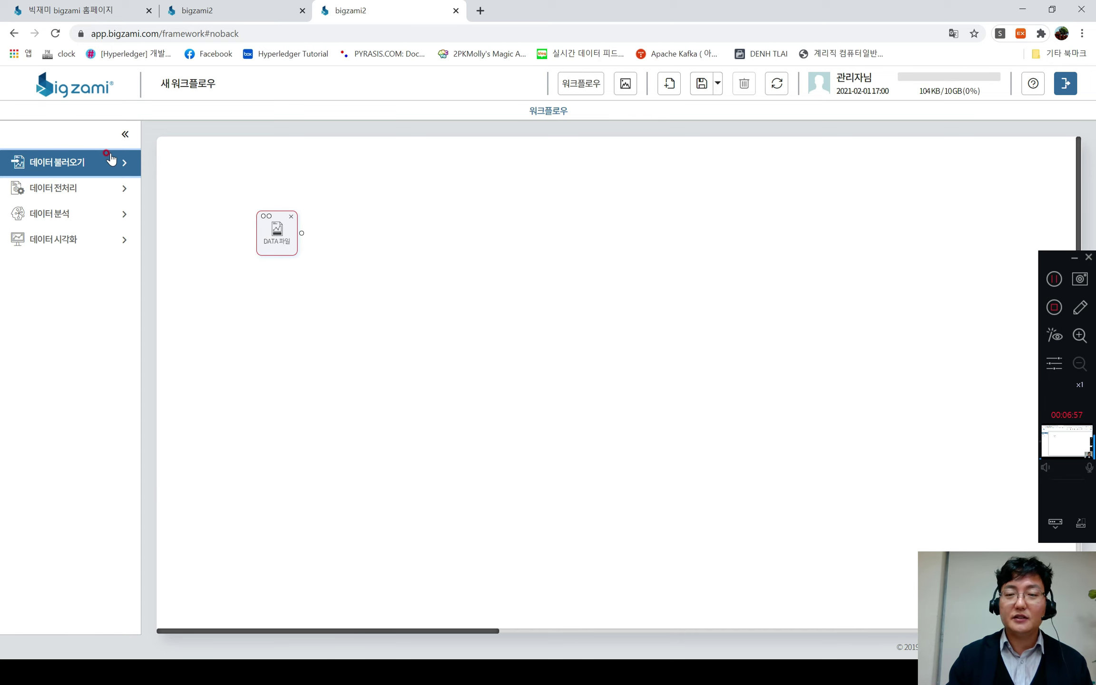
pyautogui.click(61, 218)
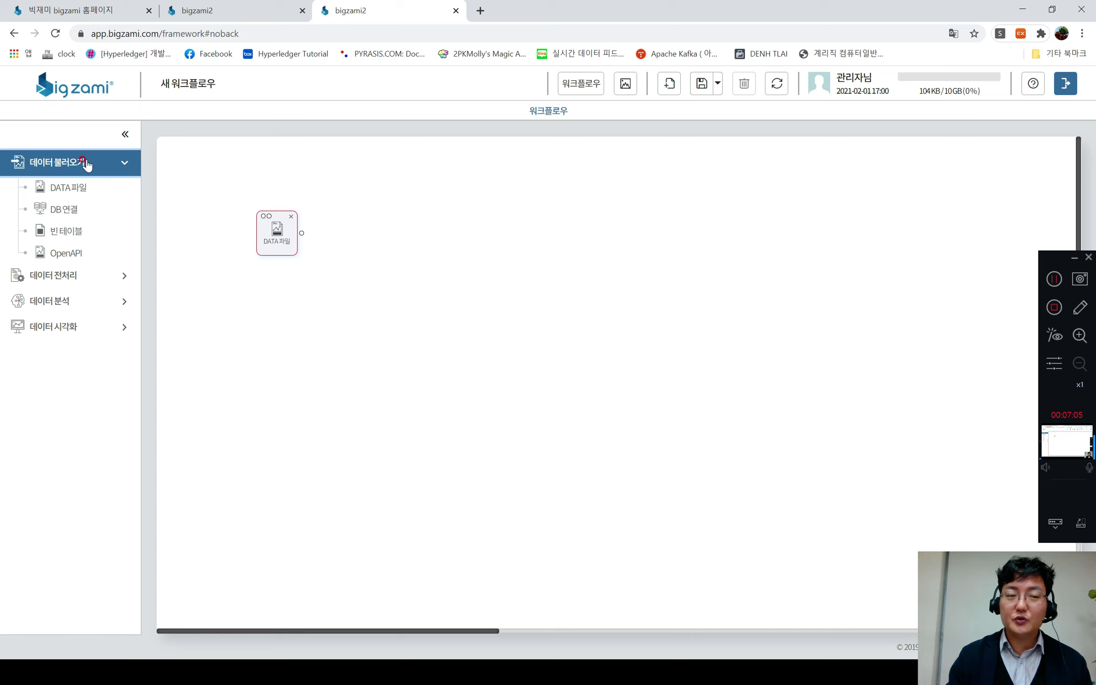
pyautogui.click(24, 299)
pyautogui.click(64, 193)
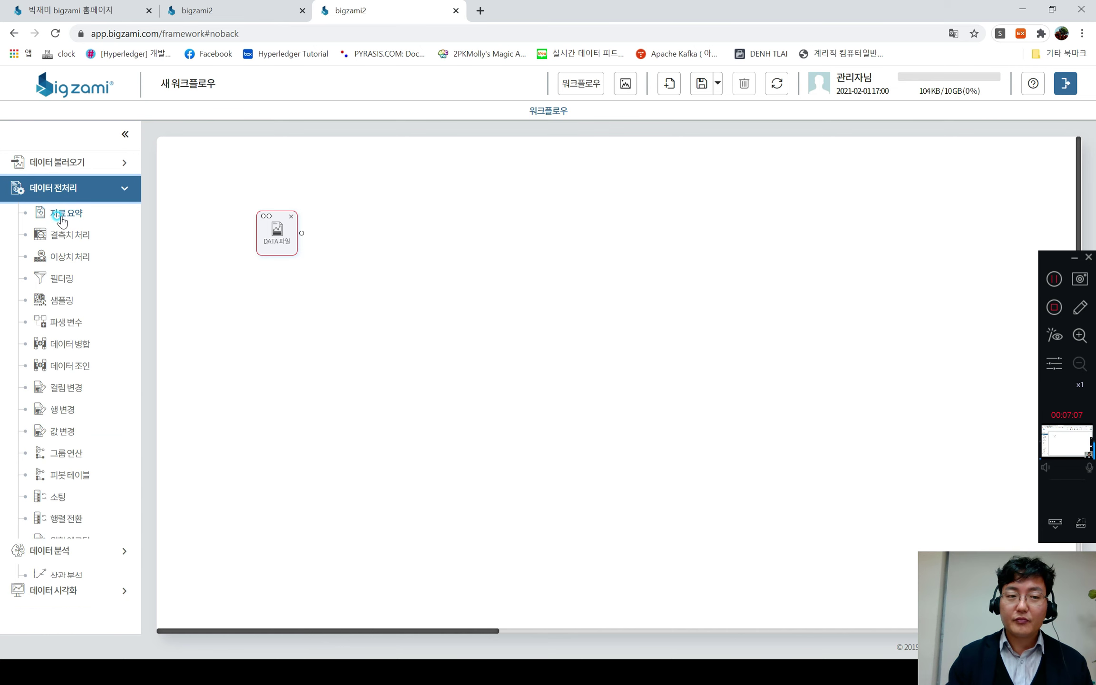
pyautogui.click(76, 163)
pyautogui.click(69, 212)
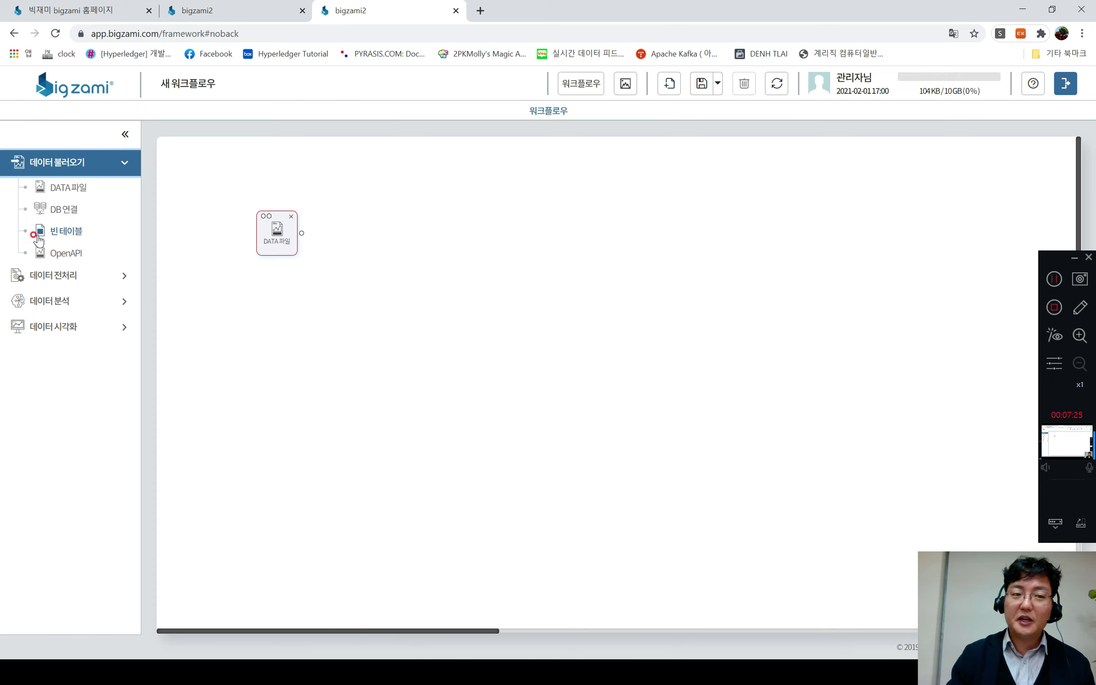
# Add a 빈 테이블 node, position it below the DATA 파일 node and open it
pyautogui.click(66, 230)
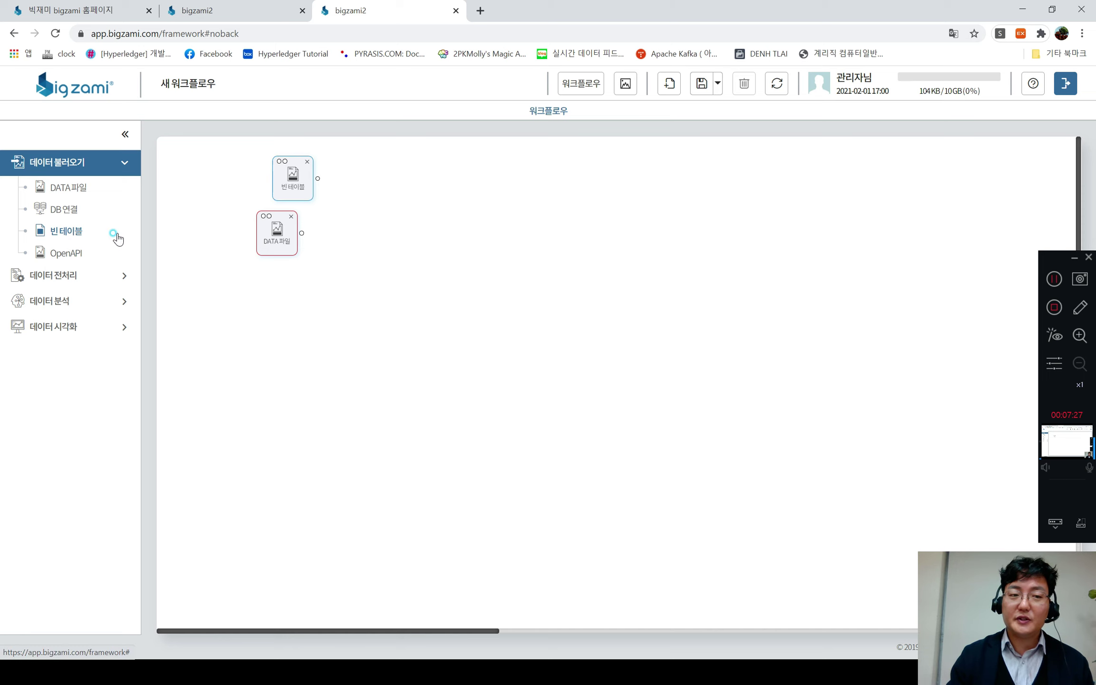
pyautogui.moveTo(269, 172); pyautogui.dragTo(252, 317)
pyautogui.doubleClick(260, 316)
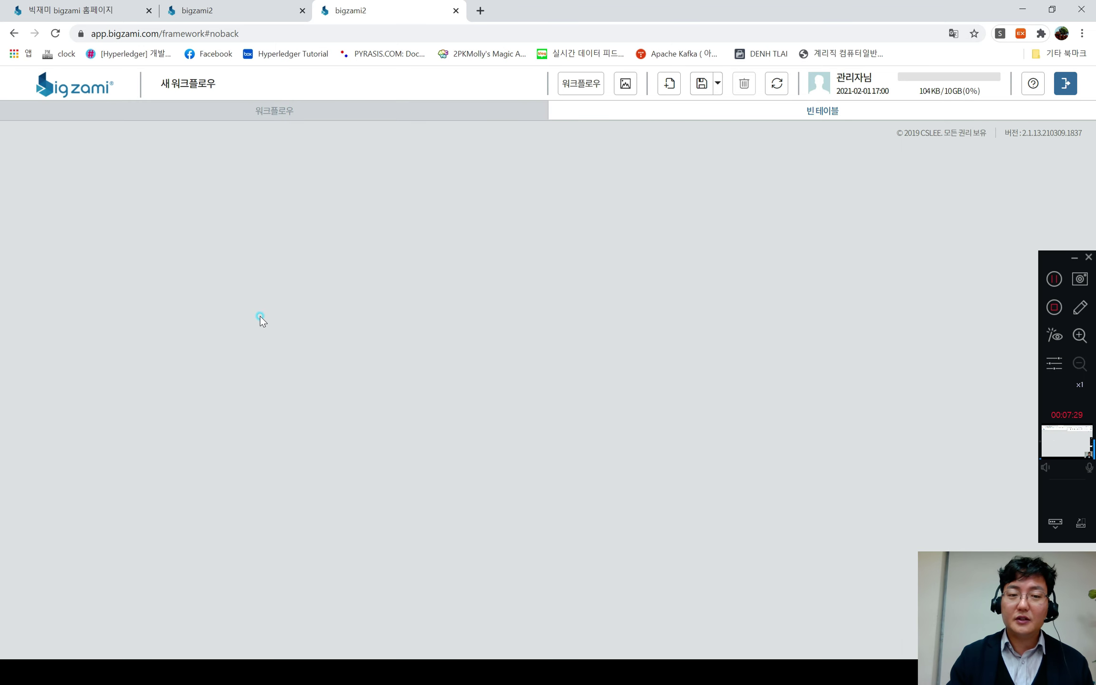
# Inspect cells of the blank table, return to the workflow canvas and delete the 빈 테이블 node
pyautogui.click(129, 219)
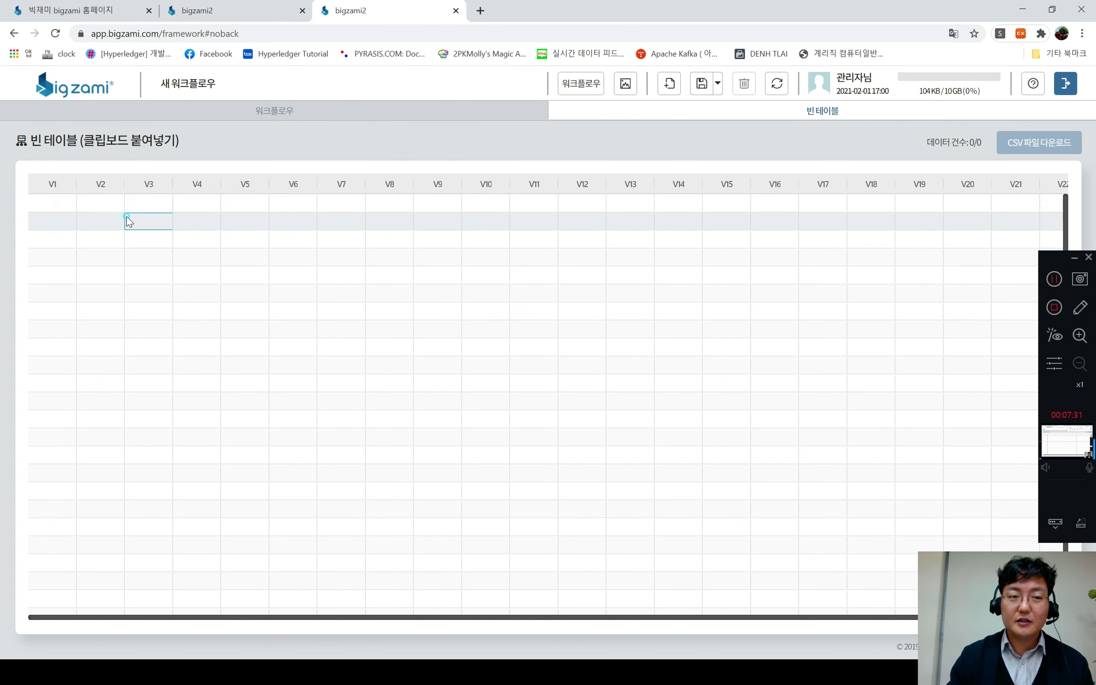
pyautogui.click(48, 207)
pyautogui.click(110, 299)
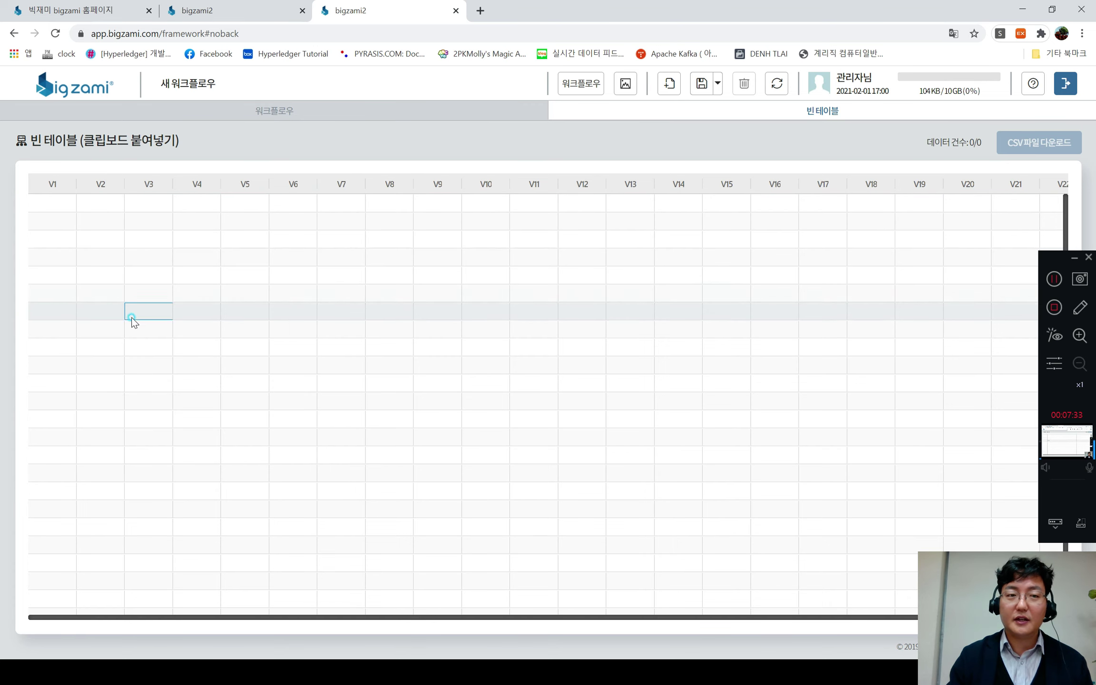
pyautogui.click(259, 111)
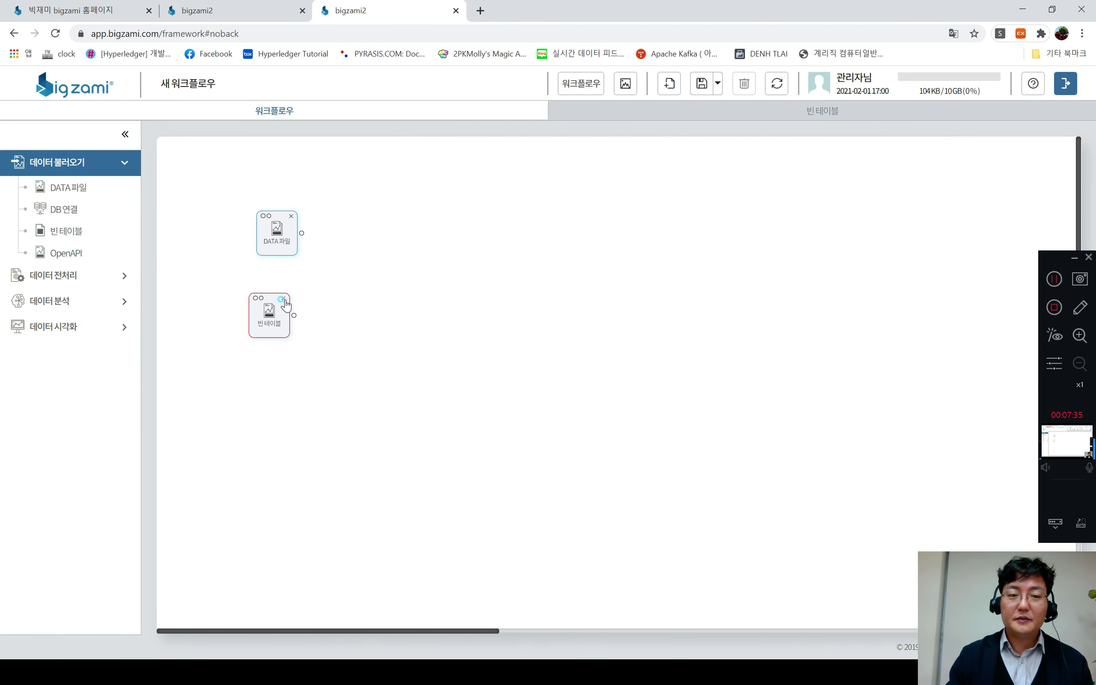
pyautogui.click(283, 299)
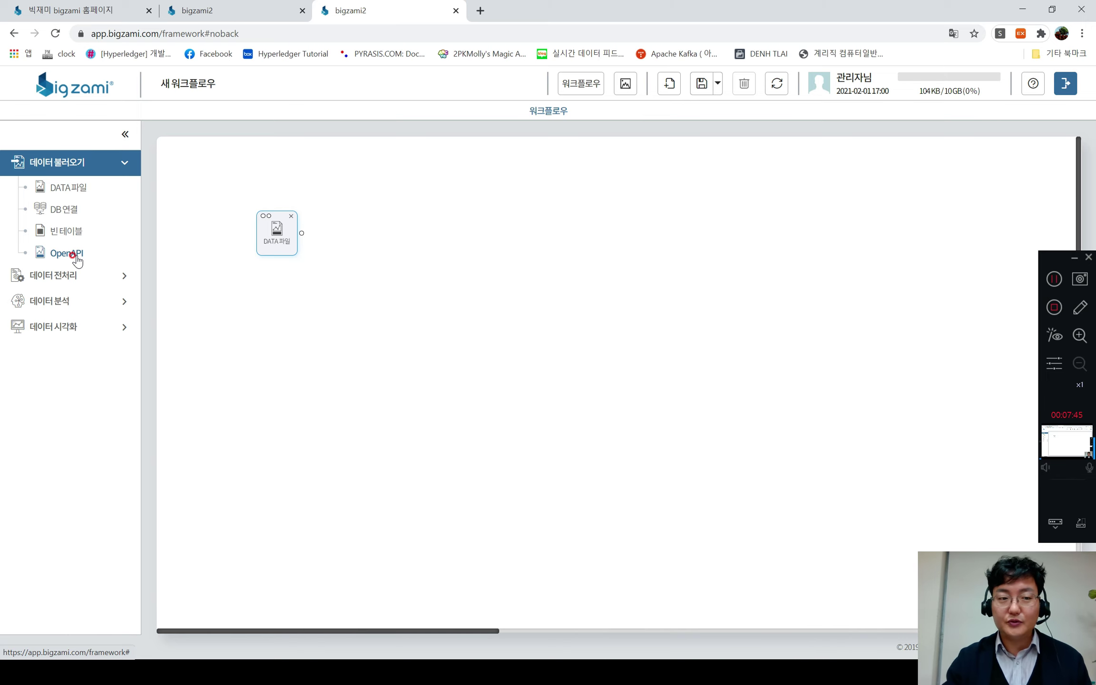
# Compare the data loading nodes with the preprocessing nodes in the 데이터 전처리 category, from 자료 요약 to 원핫 엔코딩
pyautogui.click(73, 170)
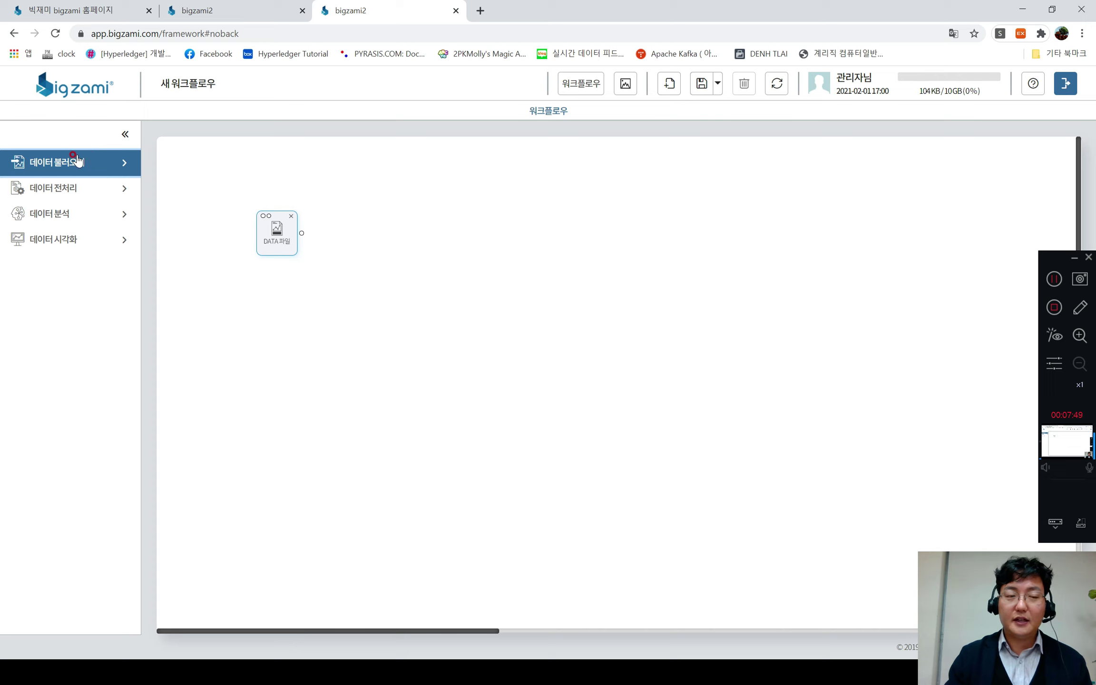
pyautogui.click(68, 163)
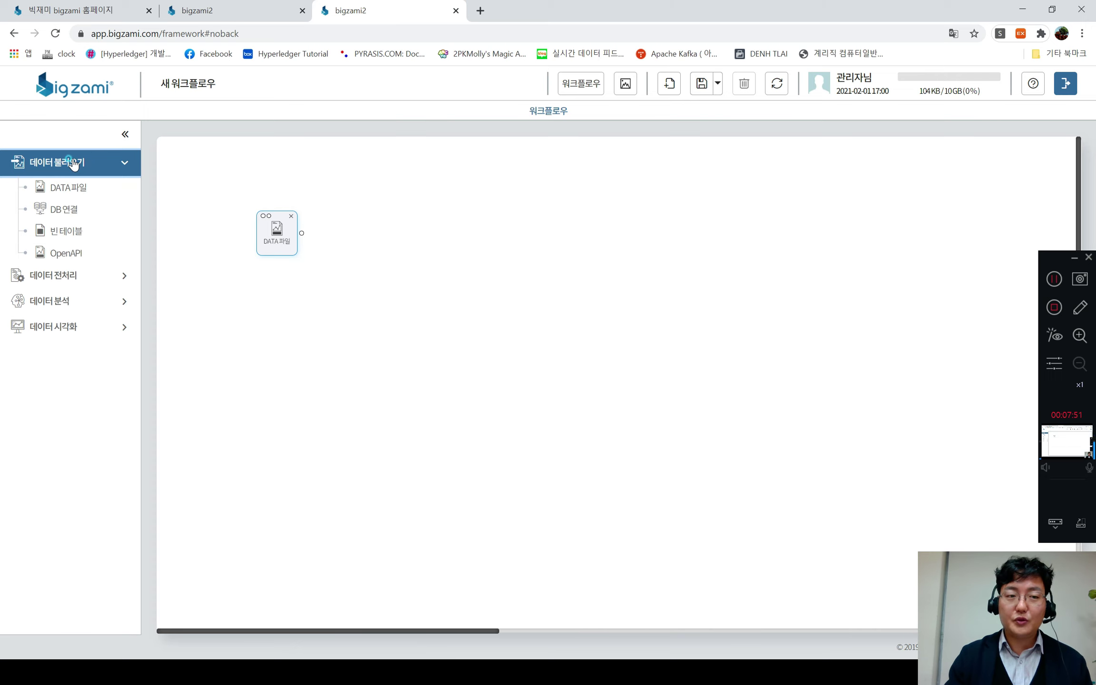
pyautogui.click(73, 162)
pyautogui.click(55, 190)
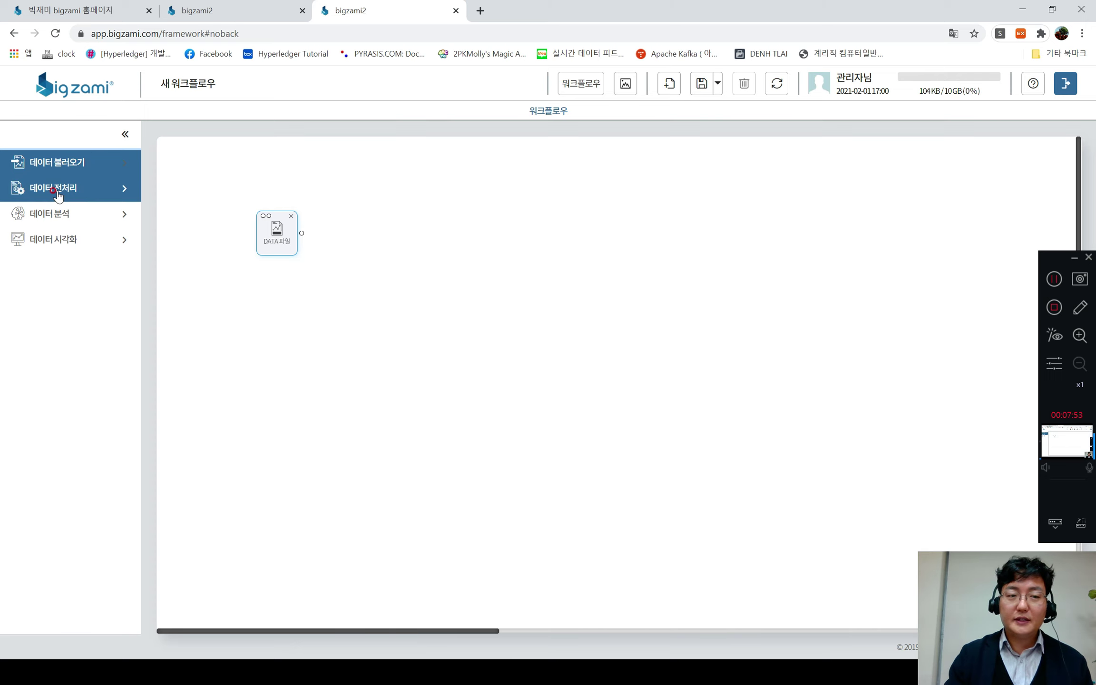
pyautogui.click(58, 191)
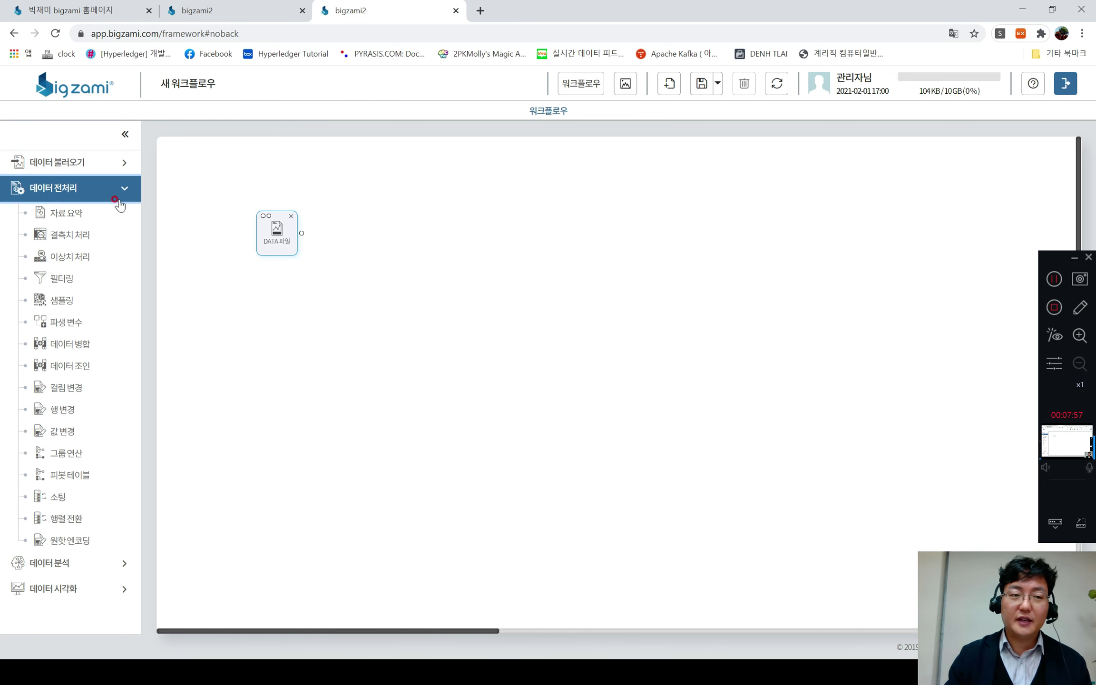
pyautogui.click(72, 169)
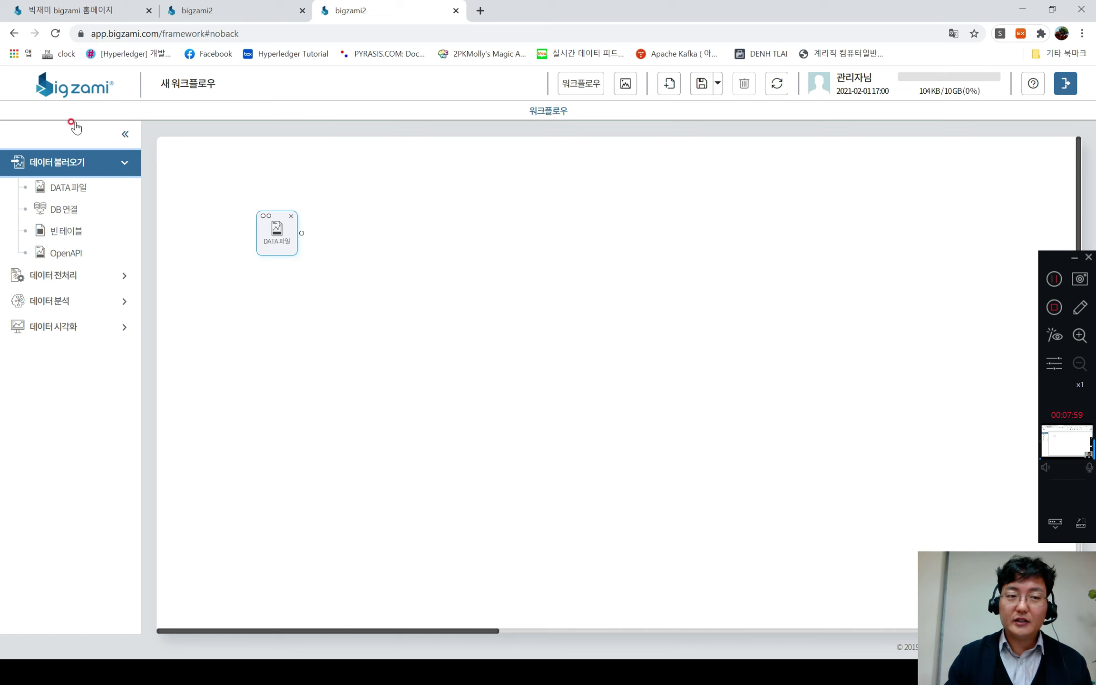
pyautogui.click(72, 170)
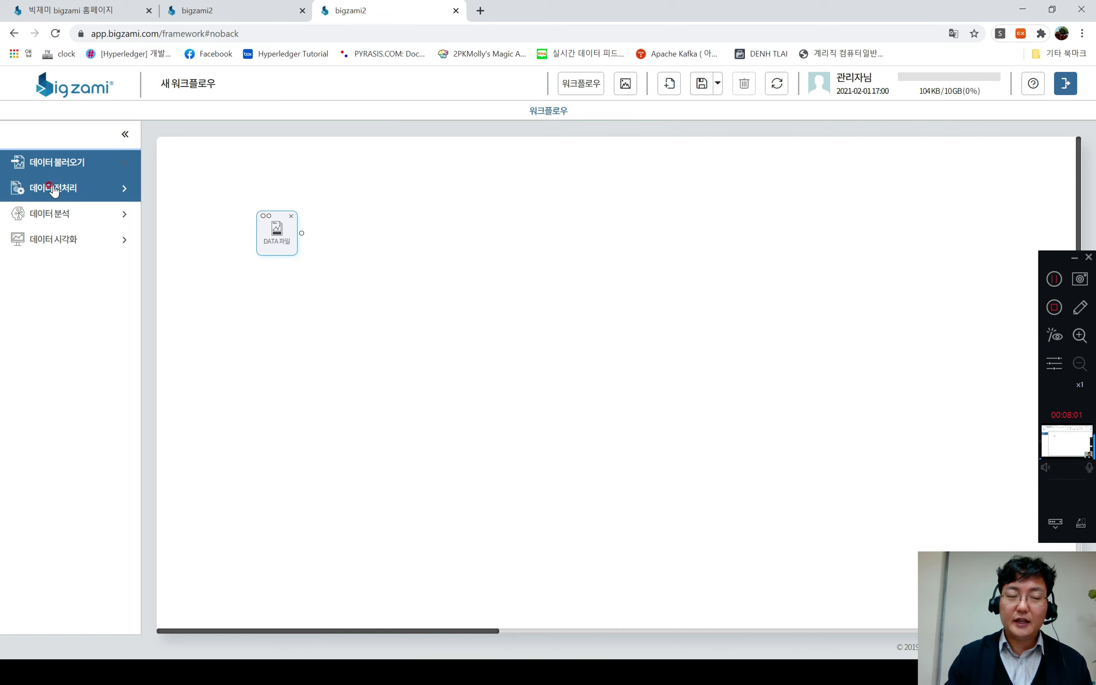
pyautogui.click(55, 189)
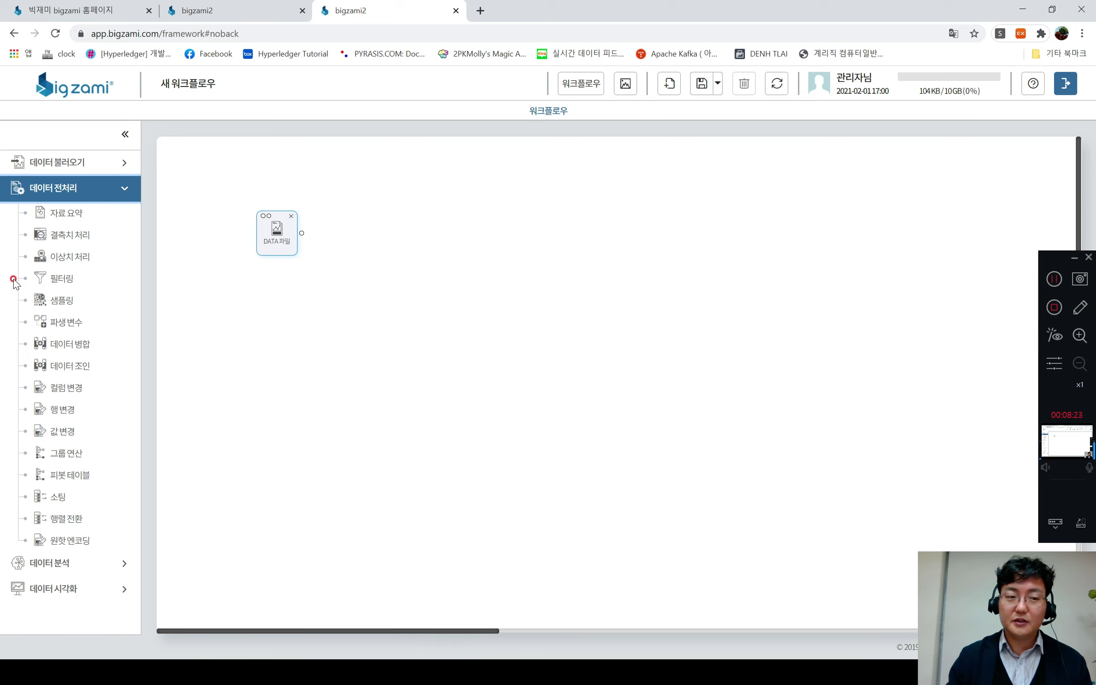
pyautogui.click(91, 192)
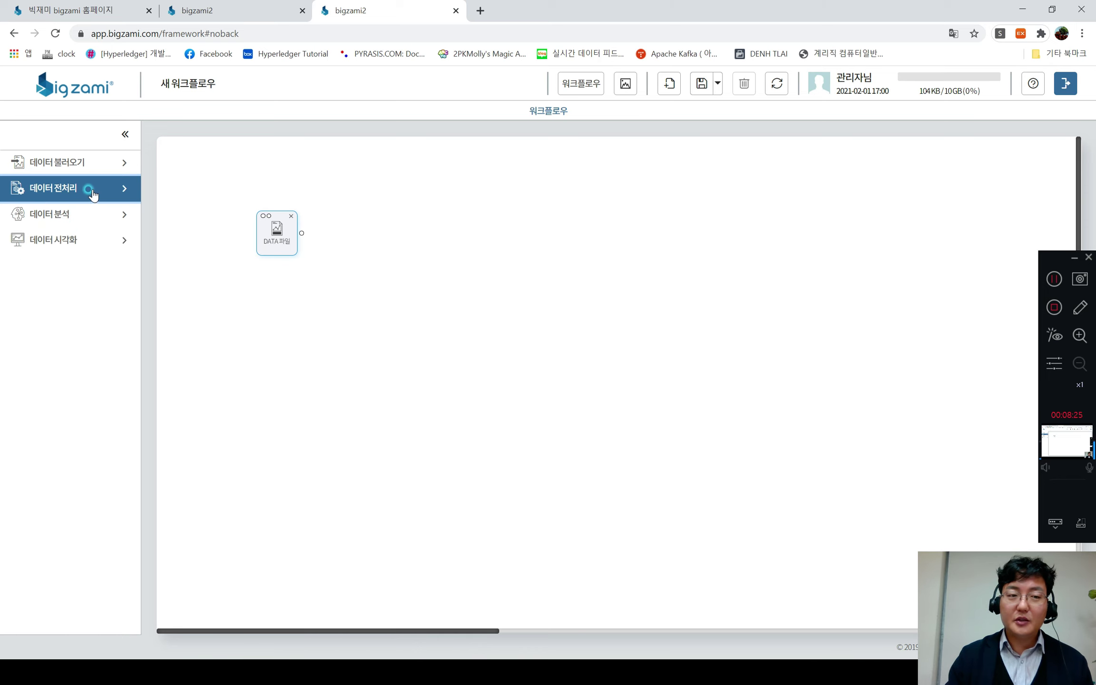
# Examine the full list of analysis nodes in the 데이터 분석 category, from 상관 분석 to 모델 시뮬레이션
pyautogui.click(61, 214)
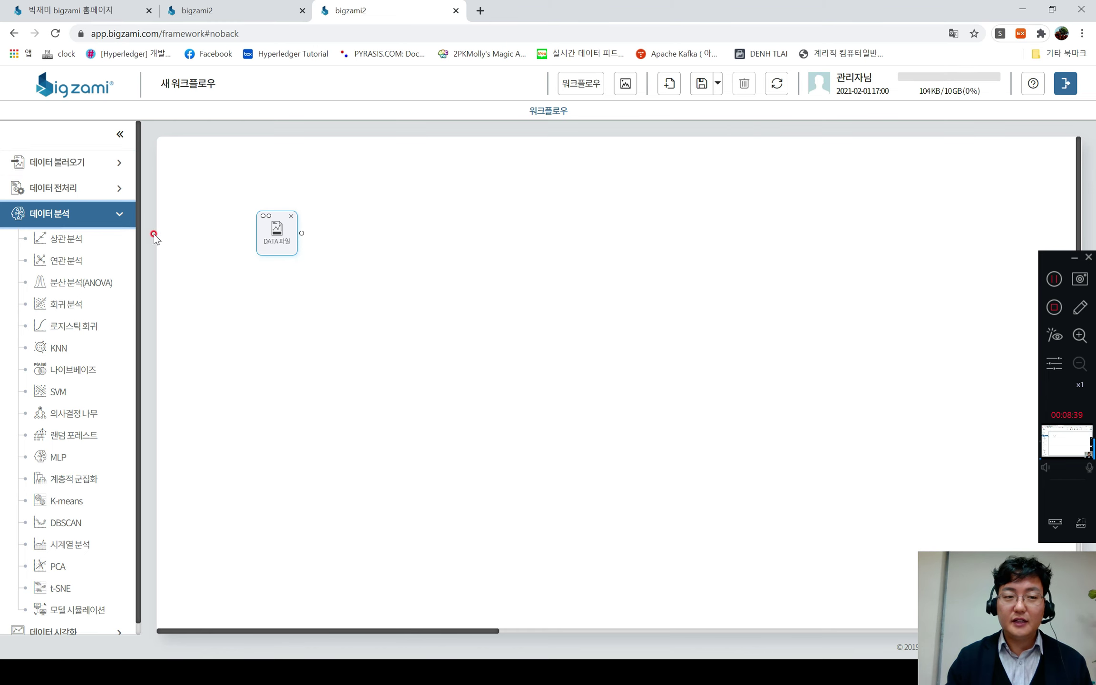
pyautogui.scroll(-1, 67, 362)
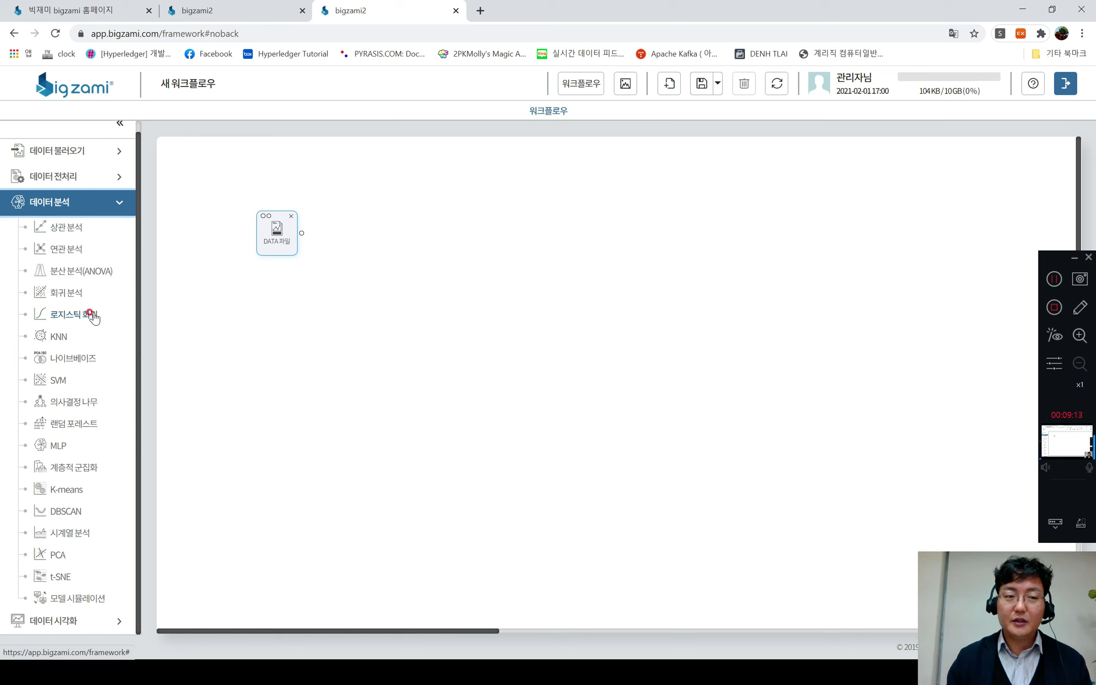
pyautogui.click(84, 210)
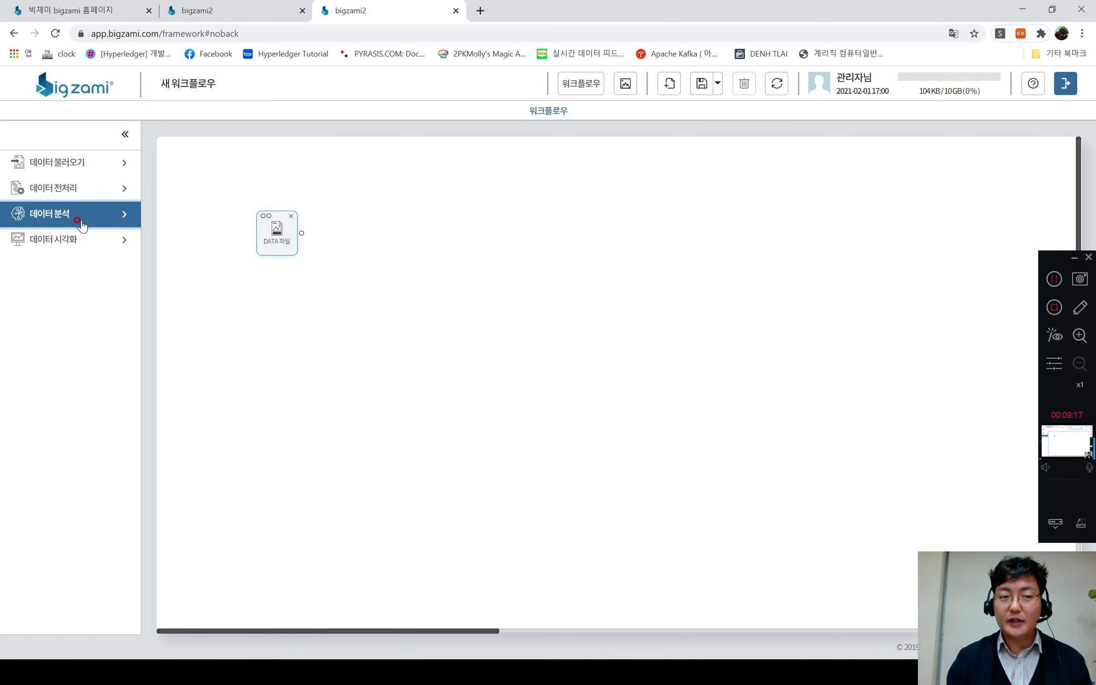
# Examine the visualization nodes in the 데이터 시각화 category, from 막대 그래프 to 워드 클라우드, and revisit the other category headings
pyautogui.click(80, 251)
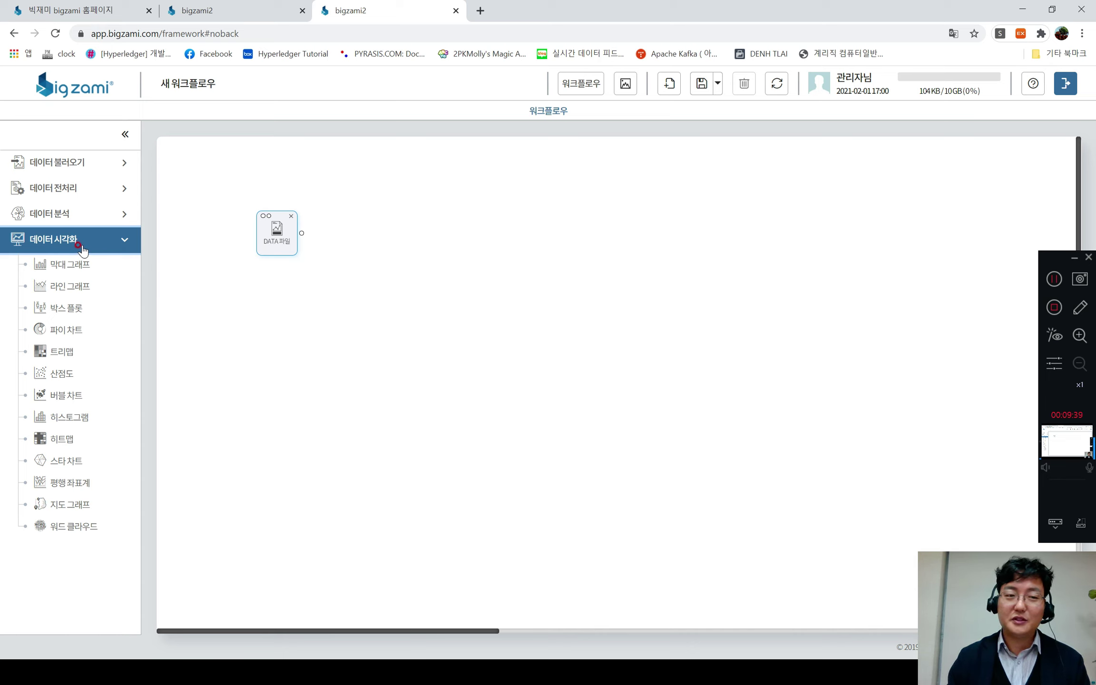
pyautogui.click(81, 247)
pyautogui.click(69, 164)
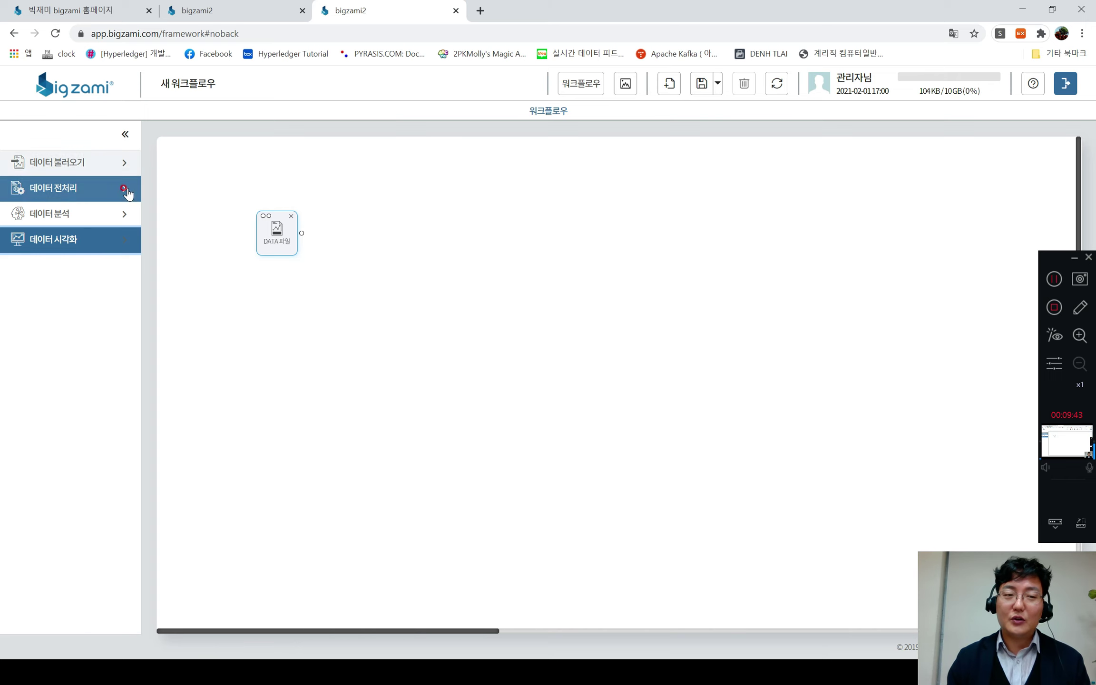
pyautogui.click(61, 195)
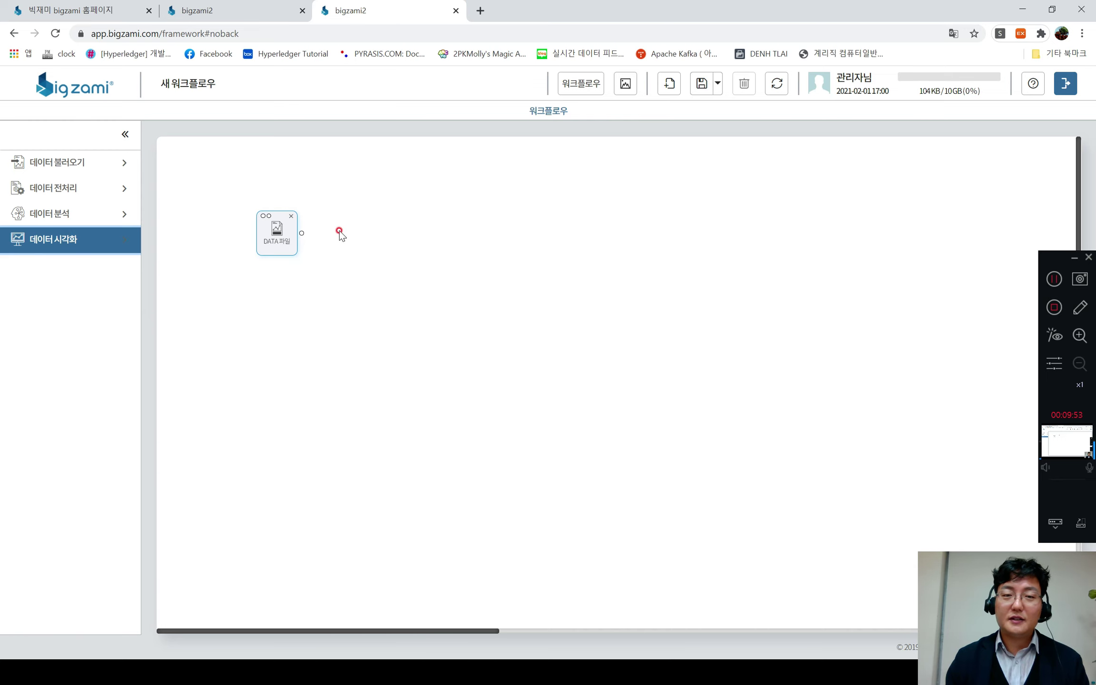
# Shift the DATA 파일 node slightly on the canvas and open its sample data list
pyautogui.moveTo(281, 238)
pyautogui.mouseDown()
pyautogui.moveTo(257, 231)
pyautogui.moveTo(274, 243)
pyautogui.mouseUp()
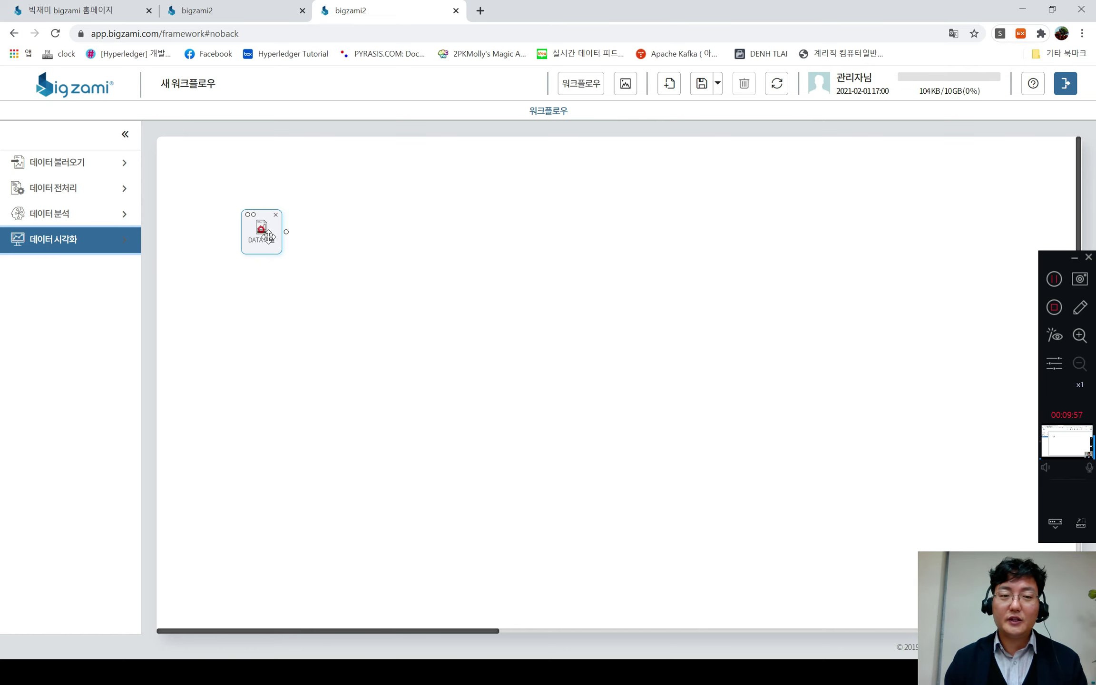
pyautogui.doubleClick(268, 237)
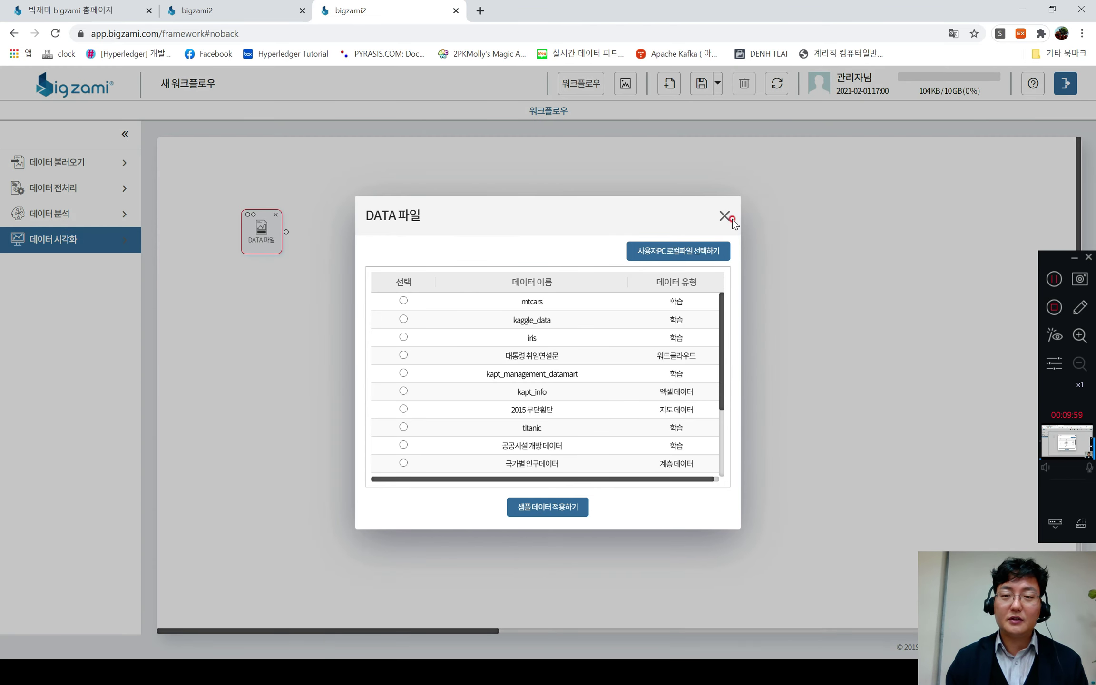
pyautogui.click(724, 217)
pyautogui.doubleClick(257, 229)
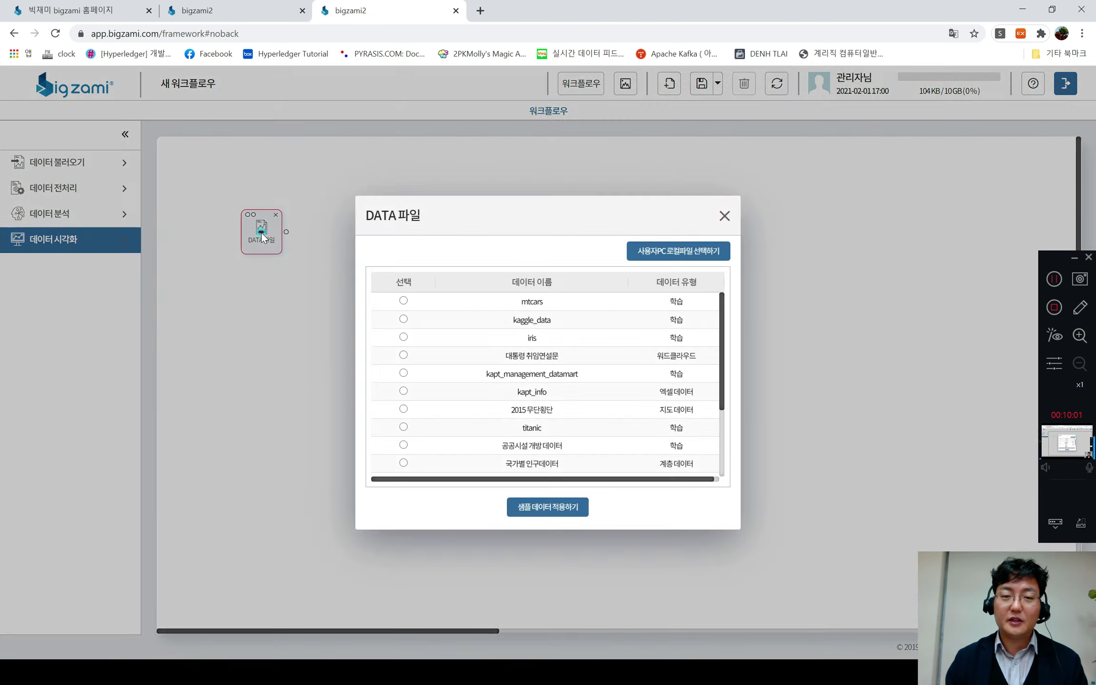
# Select the 코로나 현황 분석 sample dataset and check the local PC file picker without choosing a file
pyautogui.scroll(-2, 466, 355)
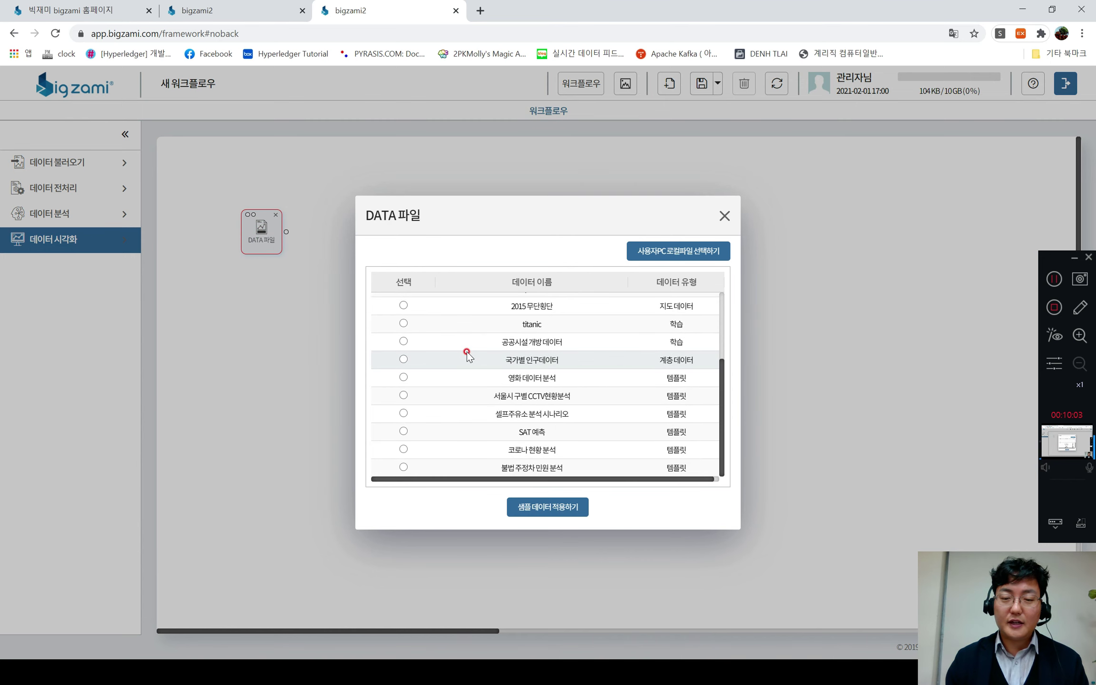
pyautogui.click(404, 450)
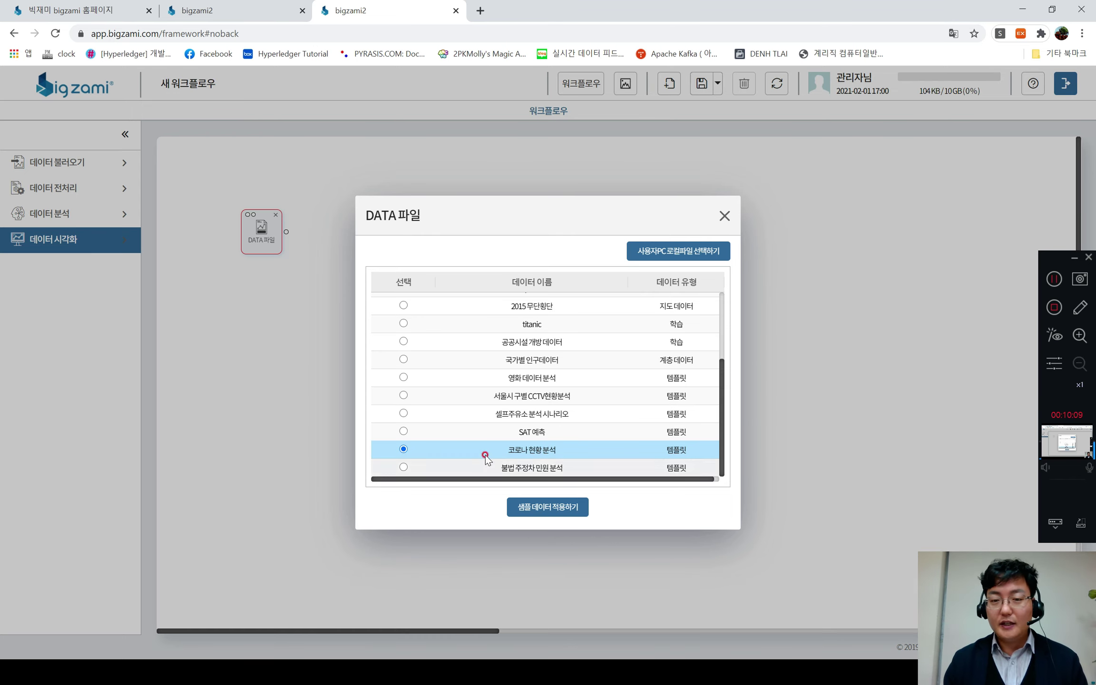
pyautogui.scroll(2, 494, 362)
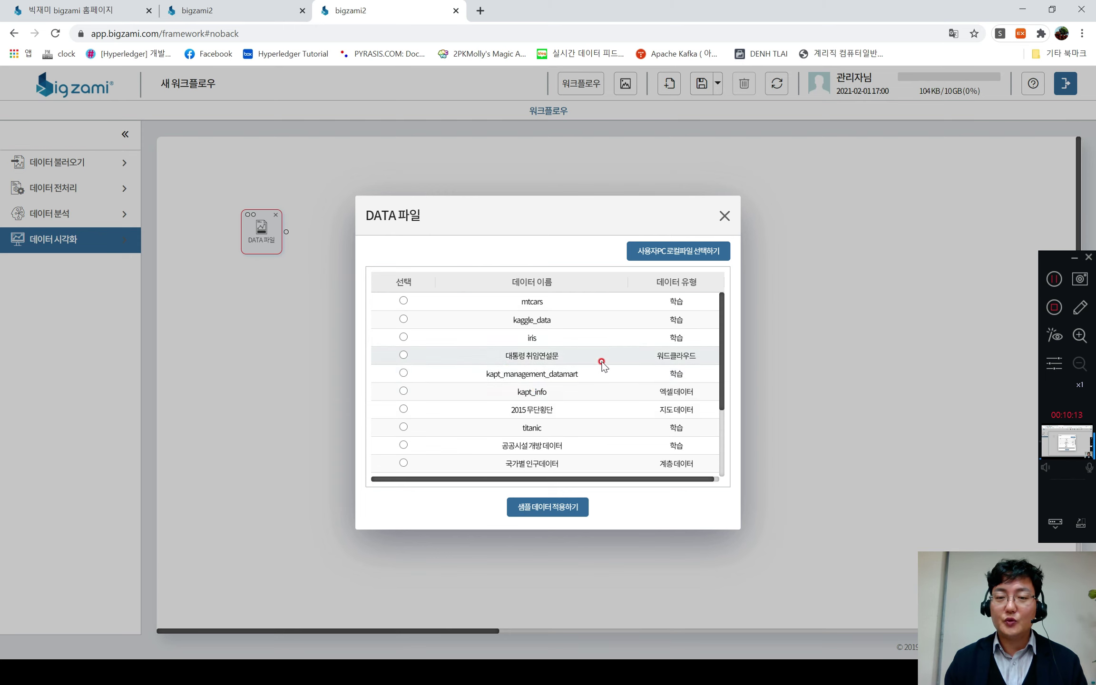
pyautogui.scroll(-2, 602, 361)
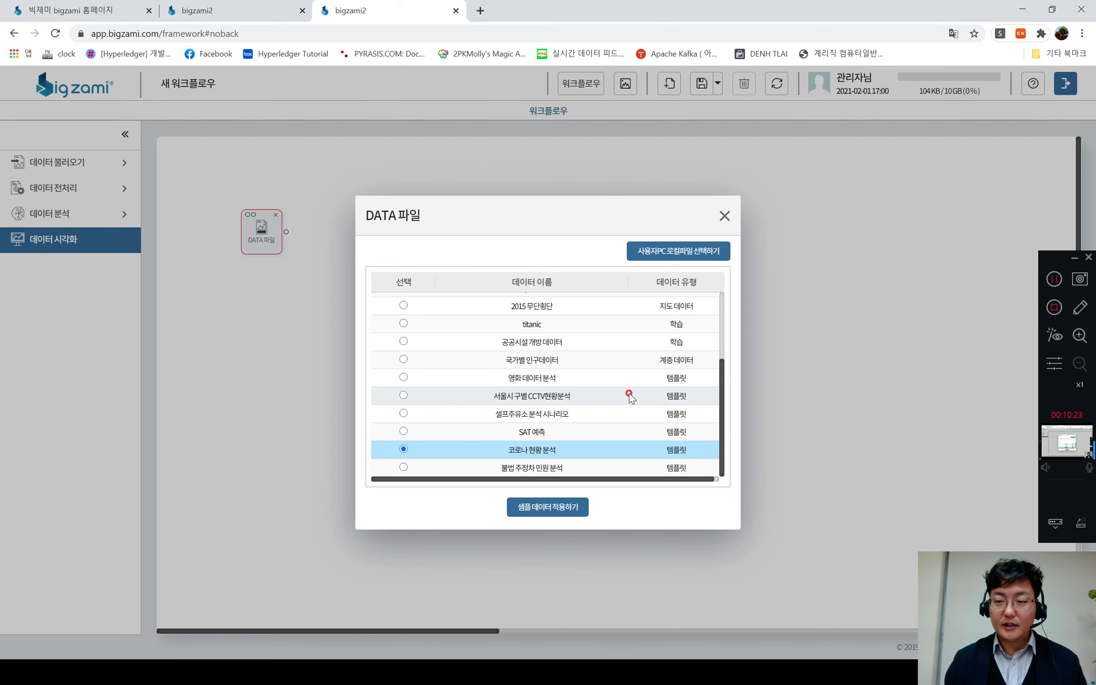
pyautogui.click(668, 254)
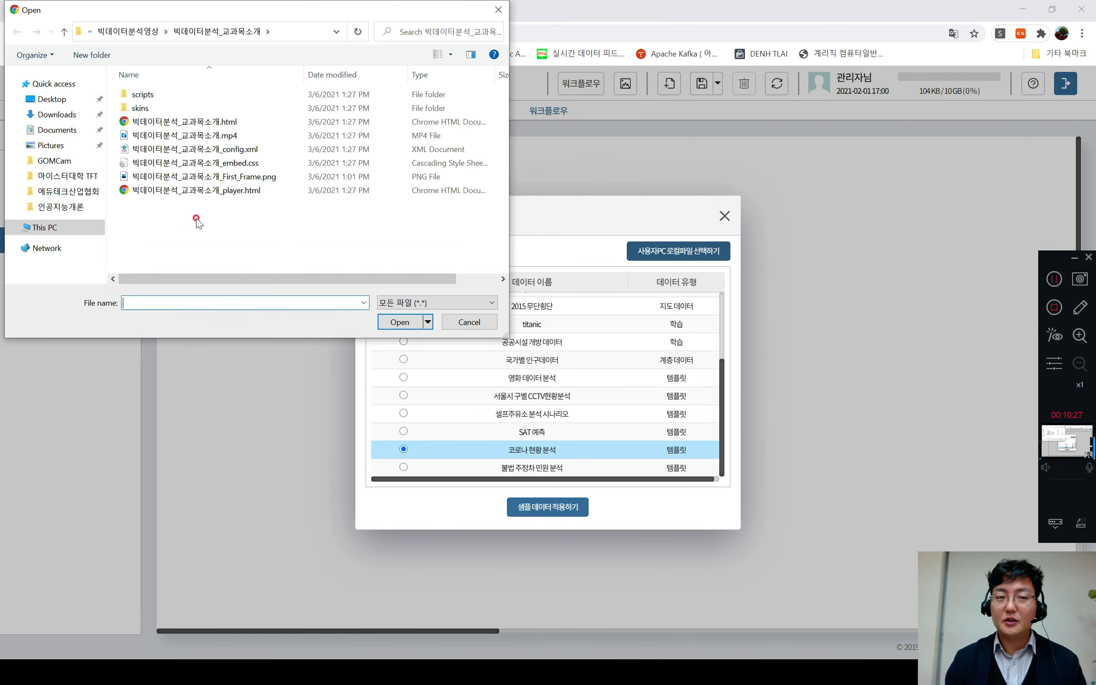
pyautogui.click(498, 9)
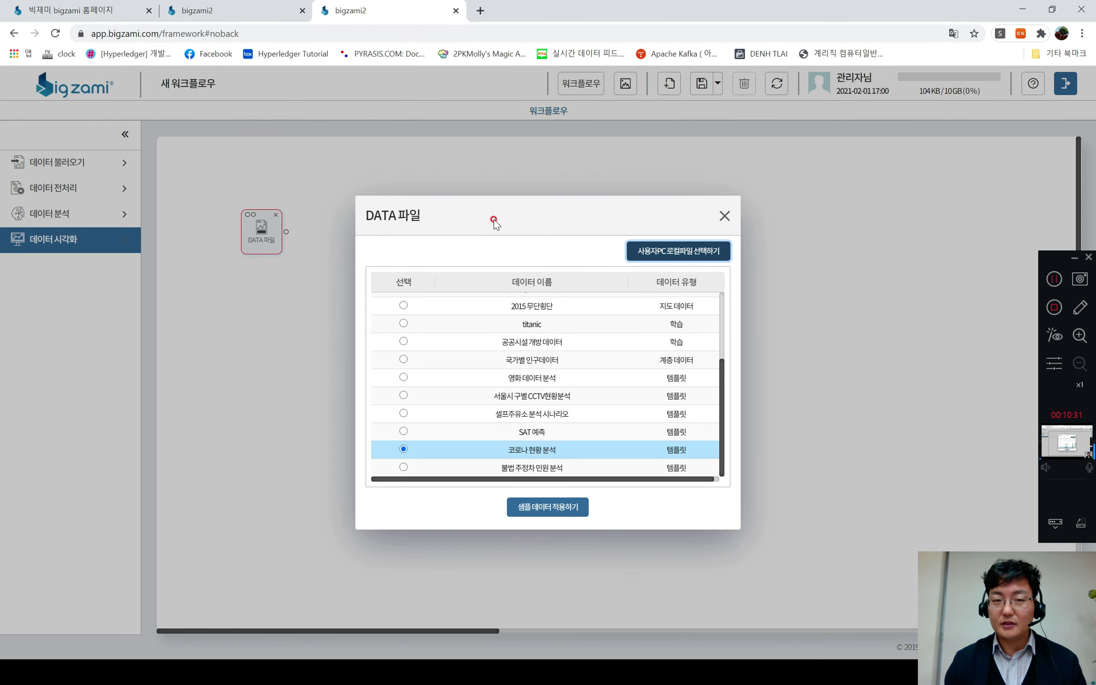
# Apply the 코로나 현황 분석 sample data and load its Time sheet into the DATA 파일 node
pyautogui.click(517, 452)
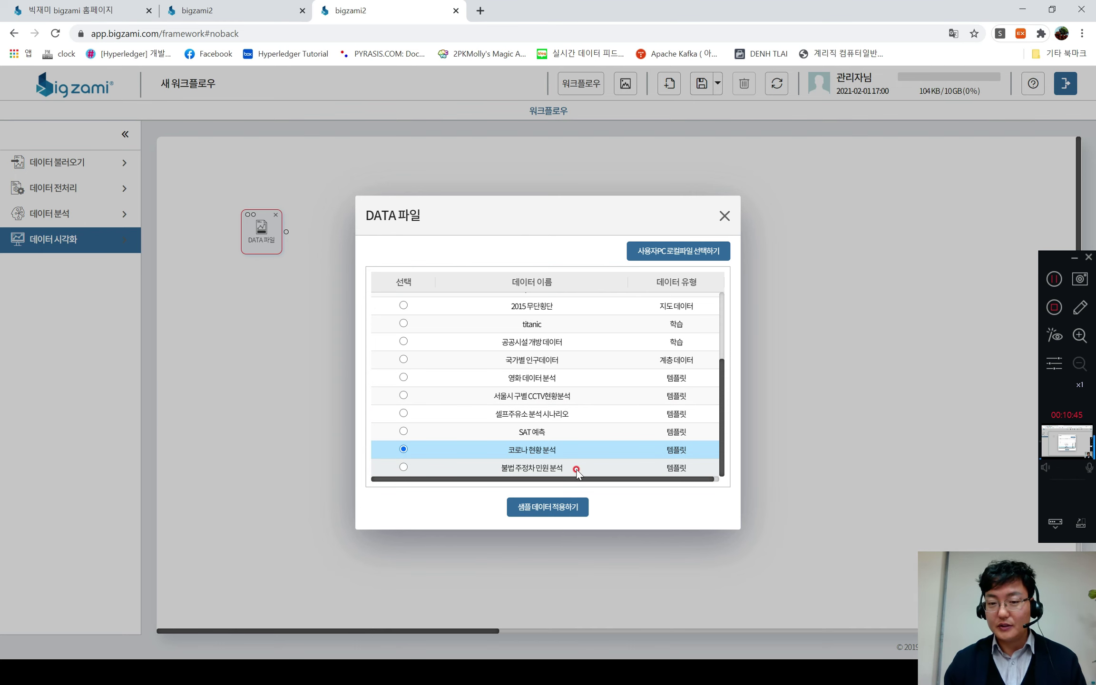
pyautogui.click(543, 513)
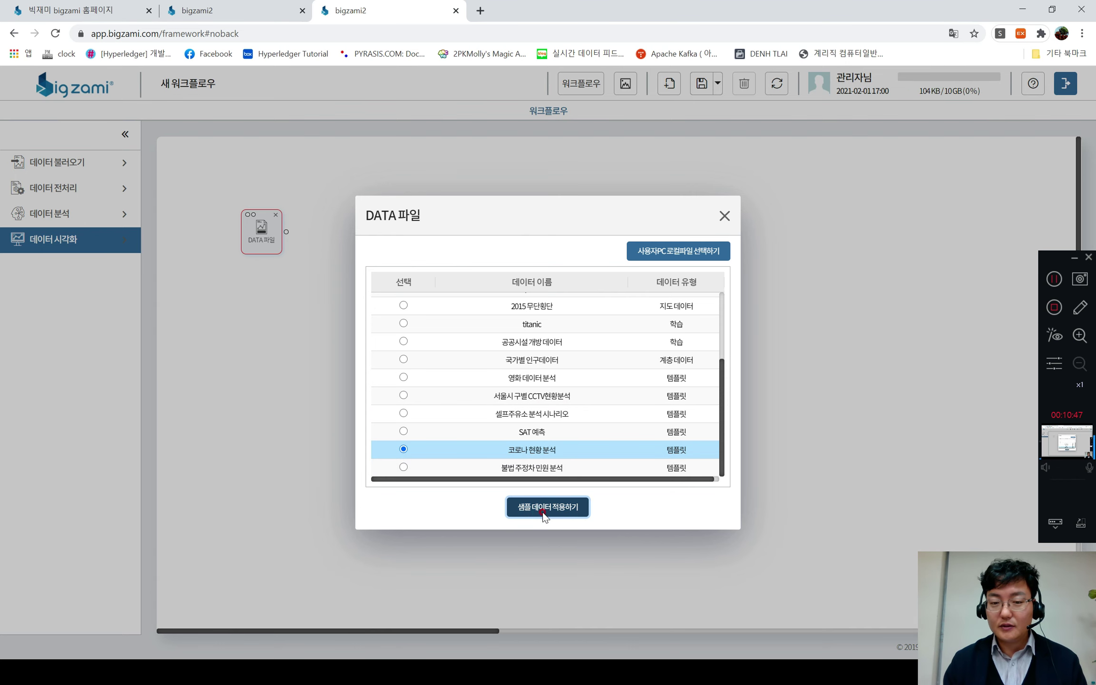
pyautogui.scroll(-3, 599, 373)
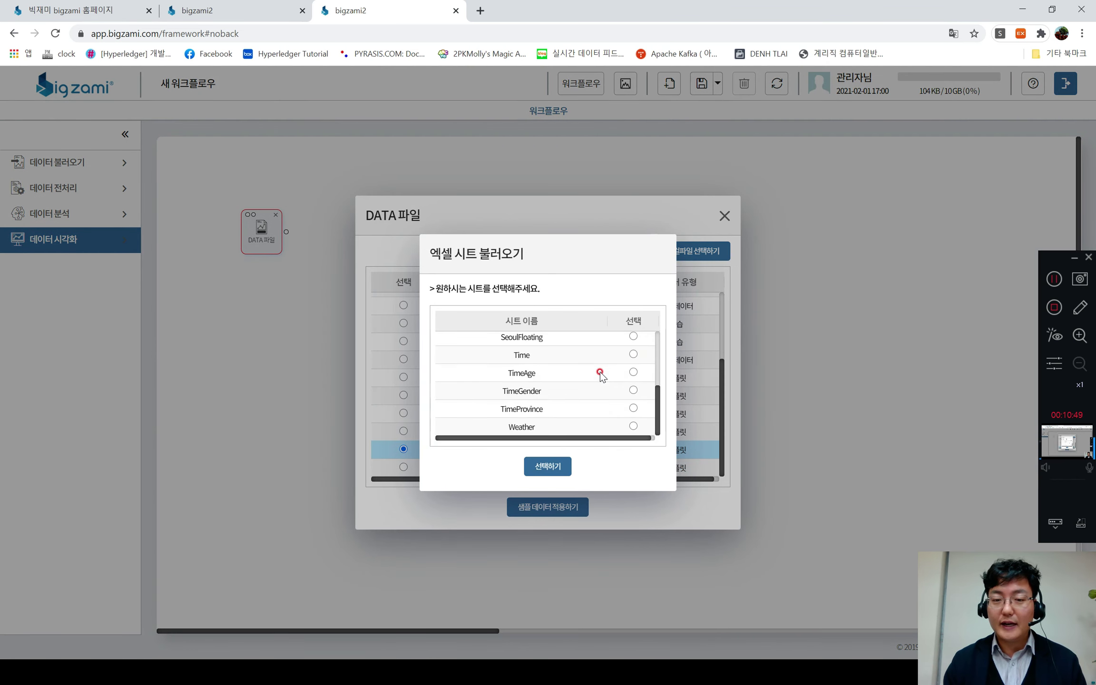
pyautogui.click(632, 355)
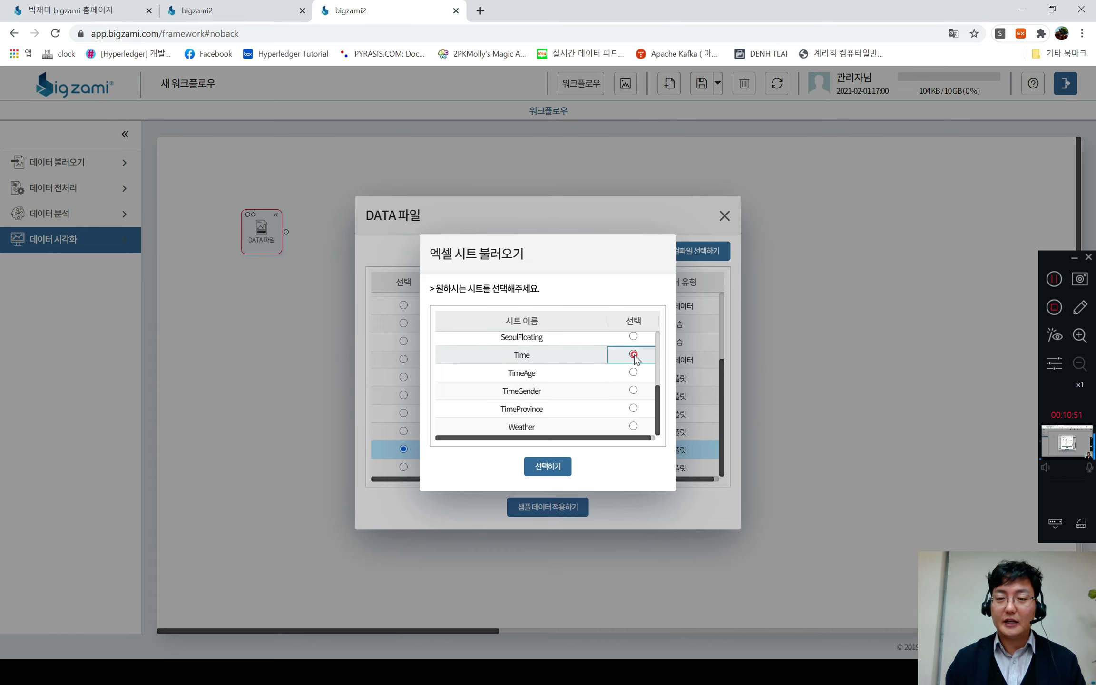
pyautogui.scroll(3, 589, 380)
pyautogui.scroll(-2, 589, 379)
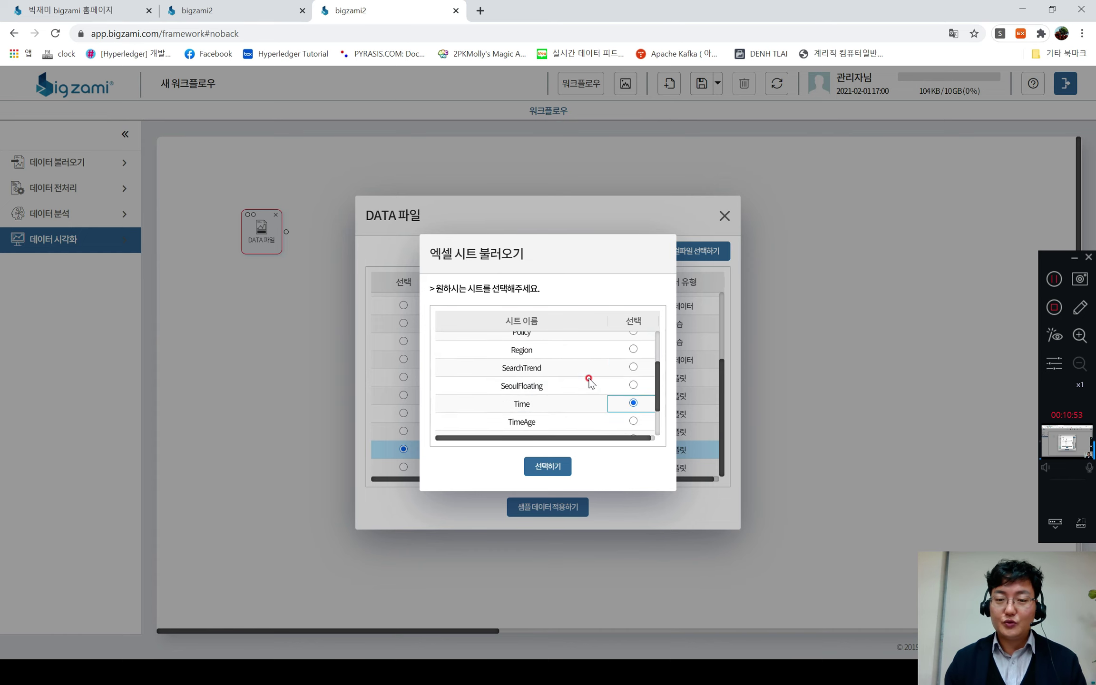
pyautogui.click(633, 403)
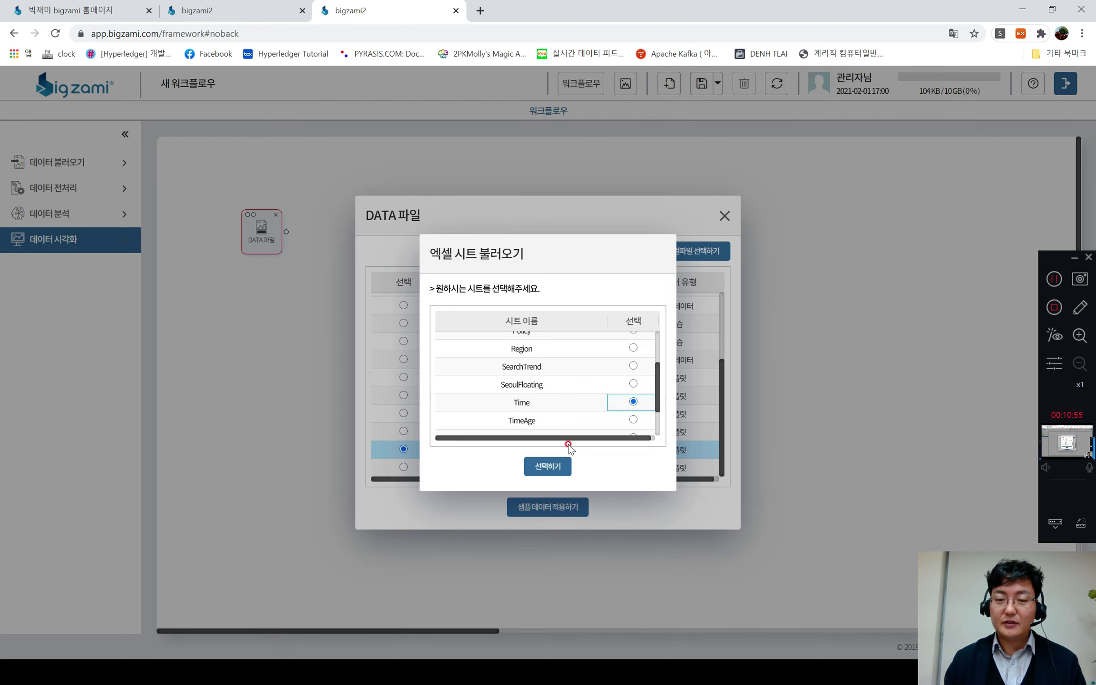
pyautogui.click(546, 467)
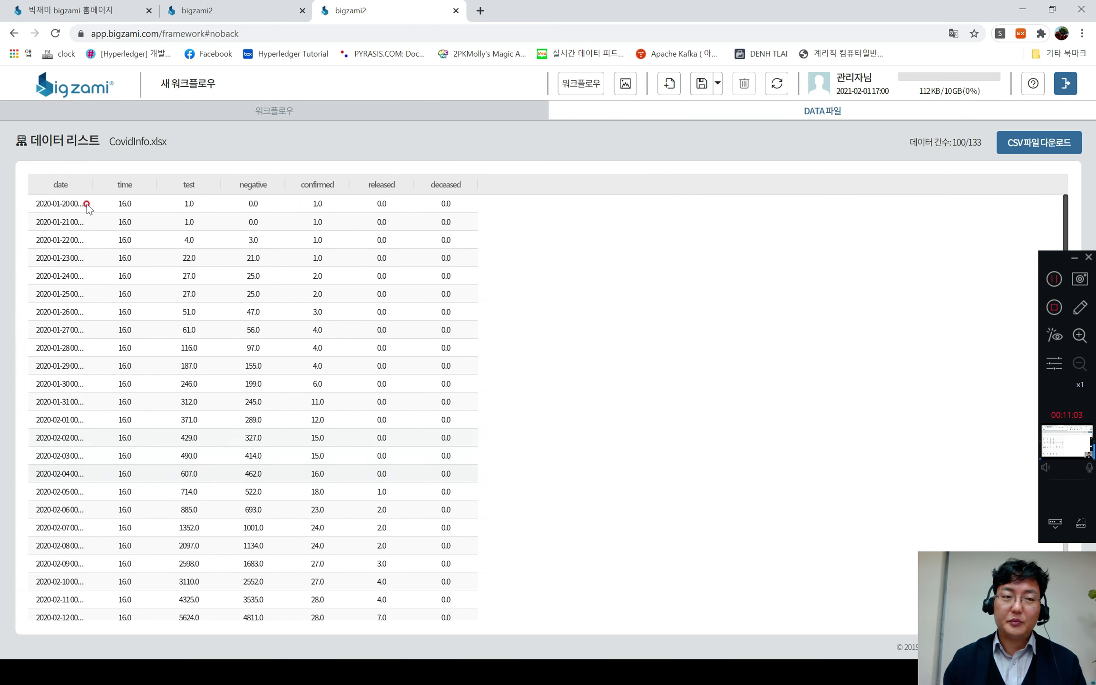
# Review the rows and columns of the loaded CovidInfo.xlsx table, from date to deceased, and return to the workflow canvas
pyautogui.click(217, 113)
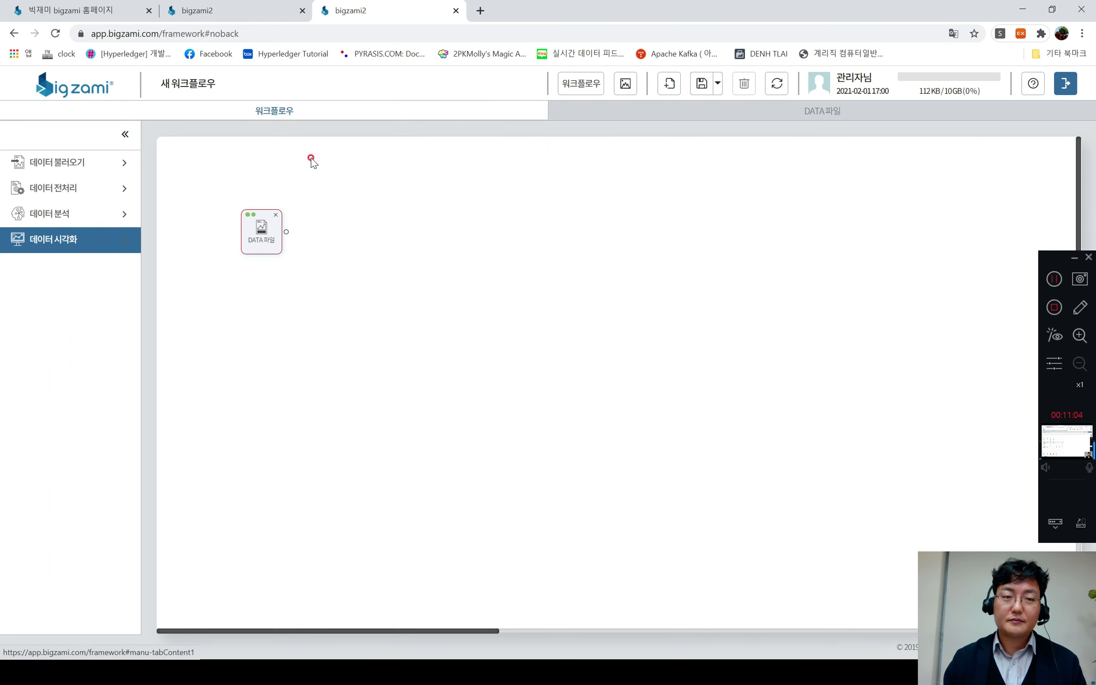
pyautogui.doubleClick(262, 231)
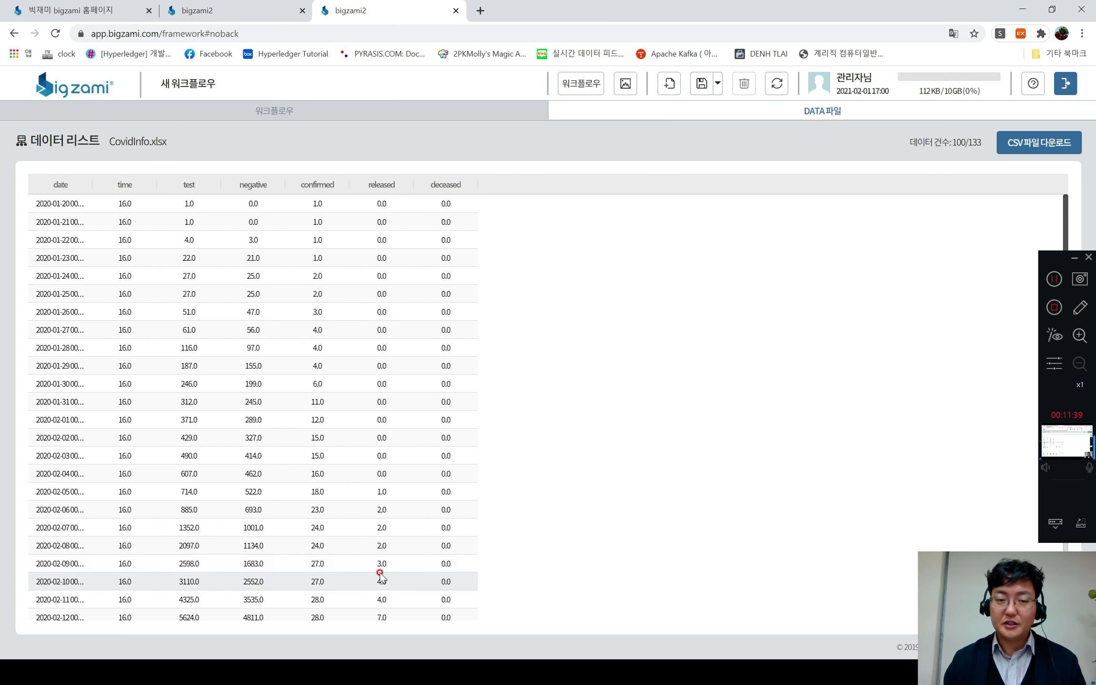
pyautogui.scroll(-2, 376, 547)
pyautogui.scroll(2, 369, 523)
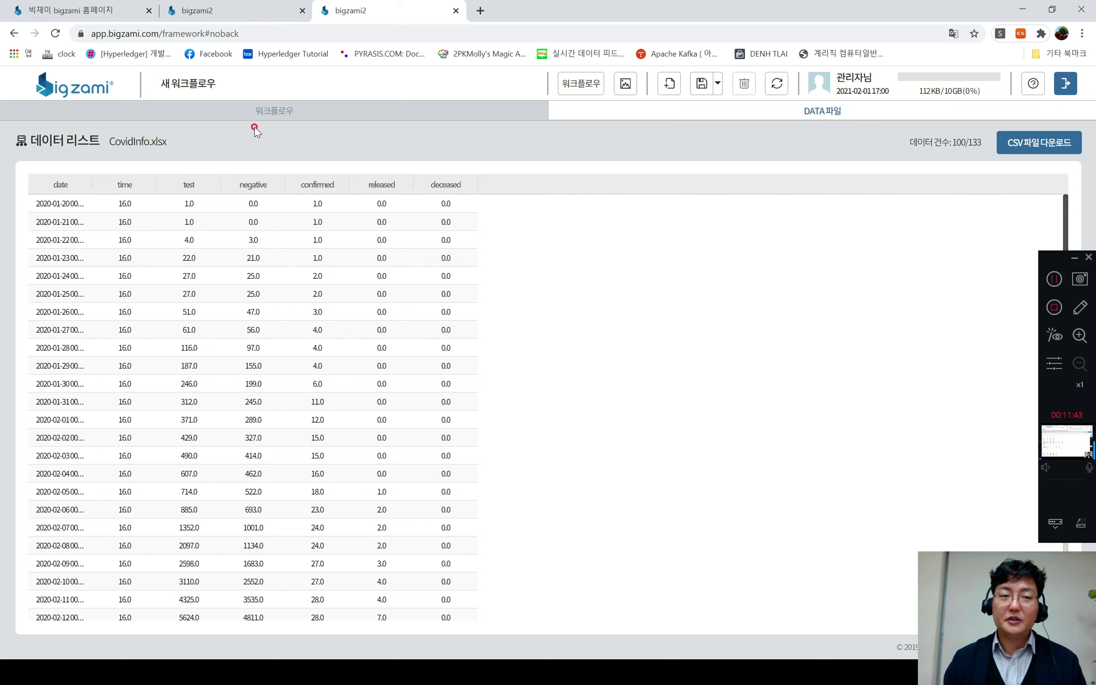
pyautogui.click(266, 114)
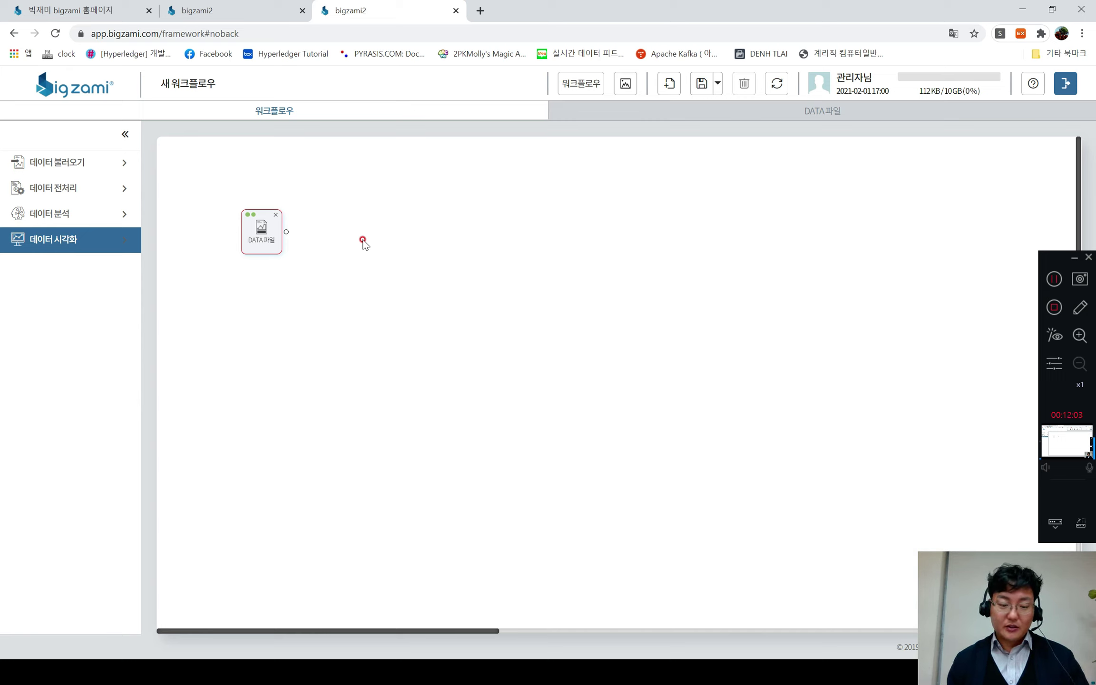
pyautogui.doubleClick(264, 228)
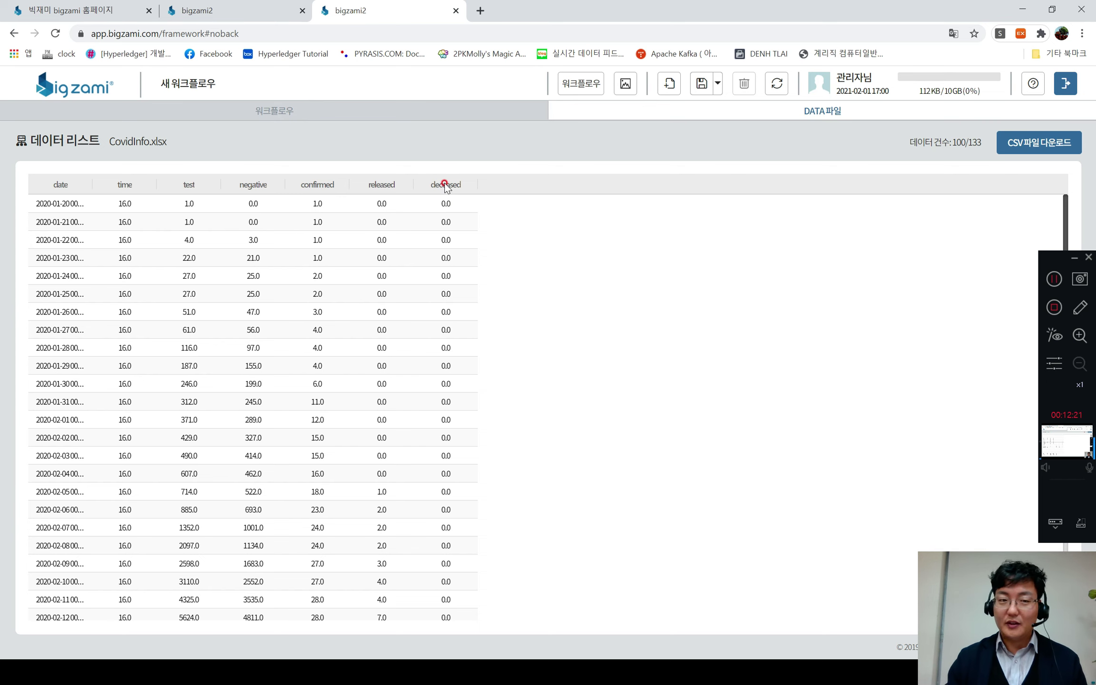
pyautogui.click(278, 111)
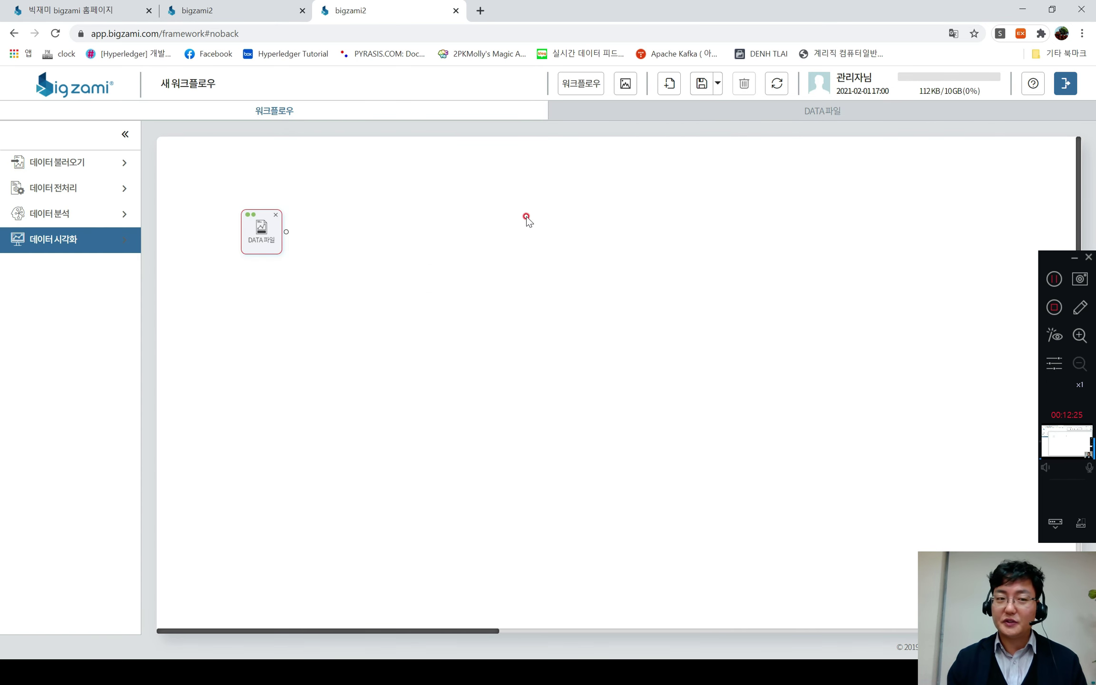
# Add a 컬럼 변경 preprocessing node beside the DATA 파일 node, connect the data output to it and open it
pyautogui.click(86, 189)
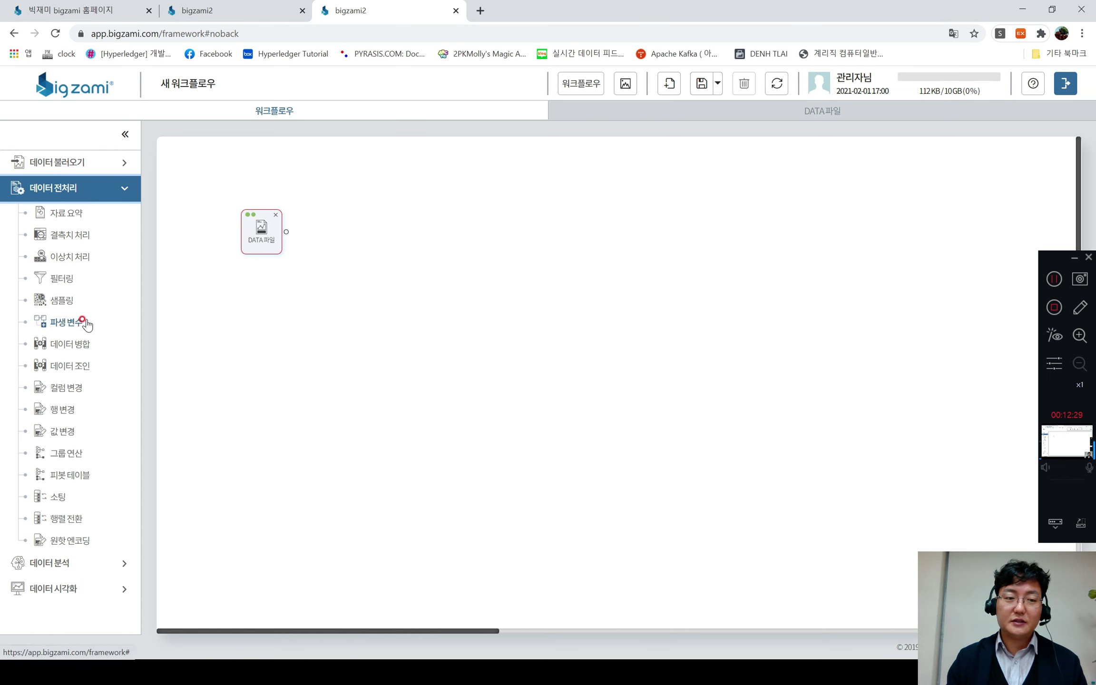
pyautogui.moveTo(74, 394); pyautogui.dragTo(364, 228)
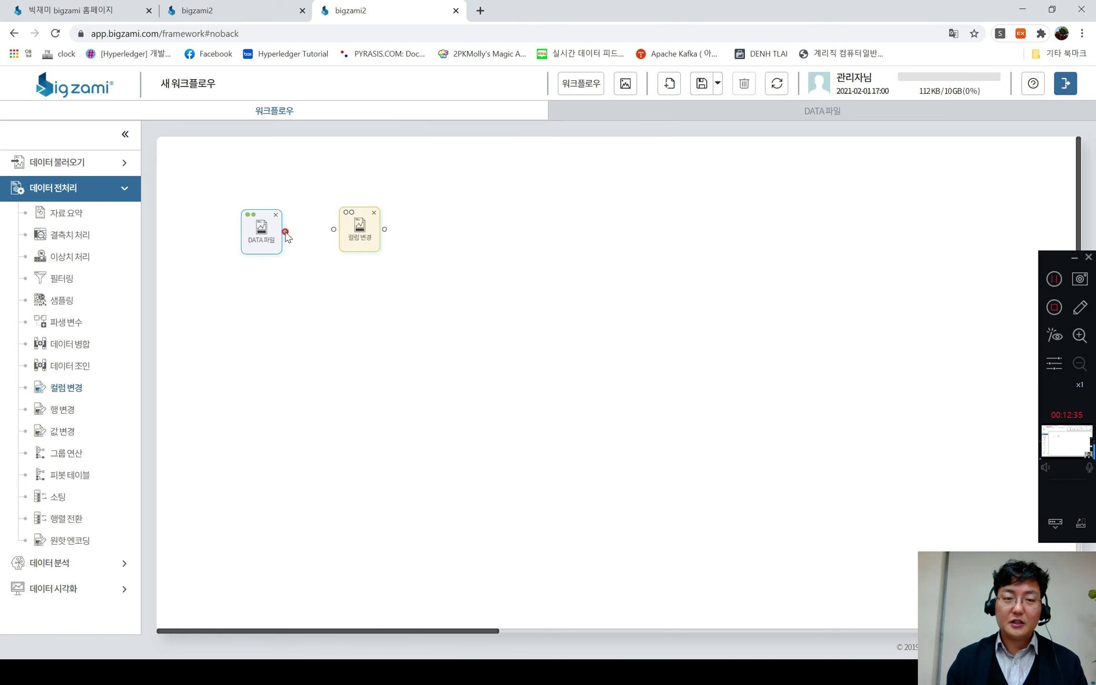
pyautogui.moveTo(285, 231); pyautogui.dragTo(335, 230)
pyautogui.moveTo(366, 234); pyautogui.dragTo(372, 238)
pyautogui.doubleClick(370, 237)
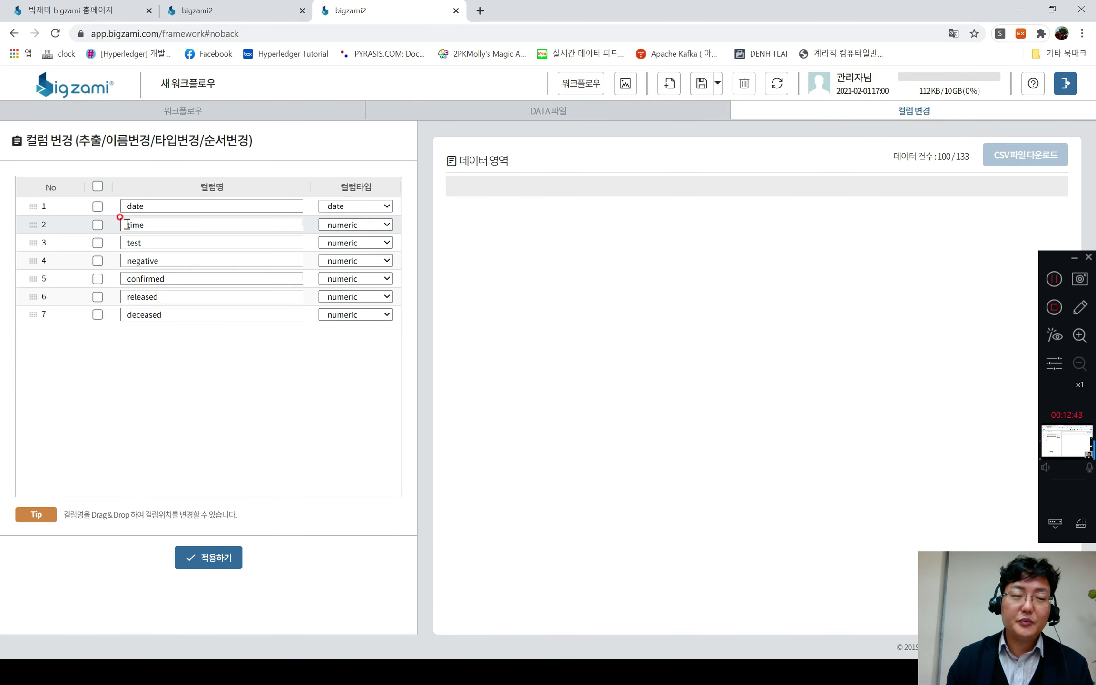
# Include the date, confirmed, released and deceased columns in the 컬럼 변경 extraction
pyautogui.click(99, 207)
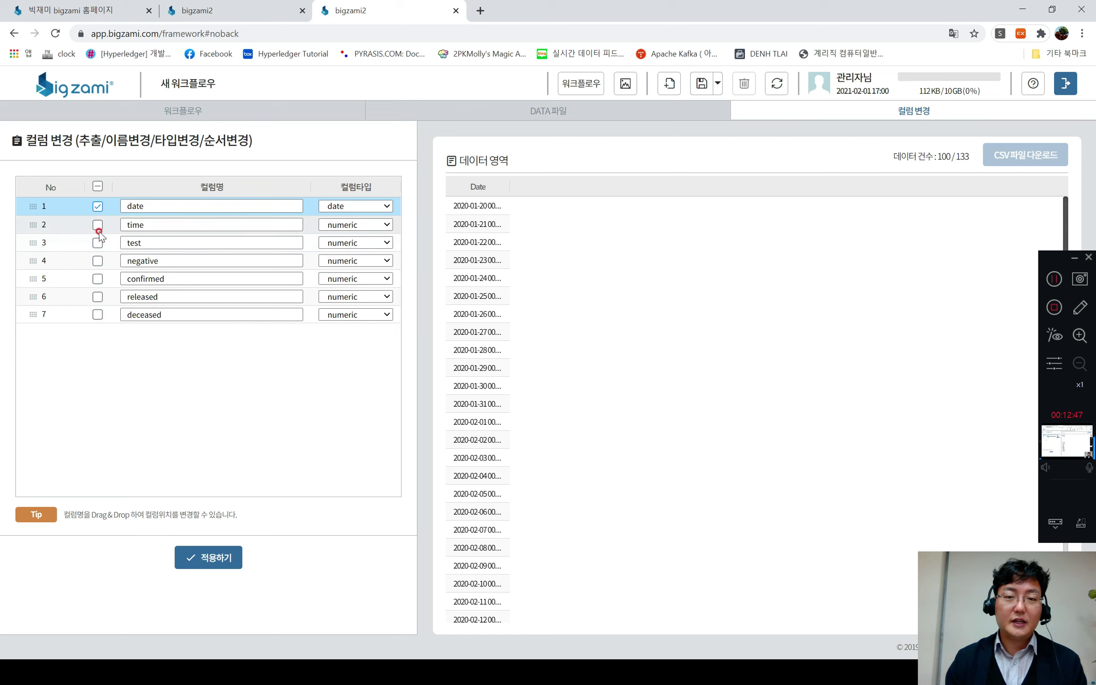
pyautogui.click(98, 278)
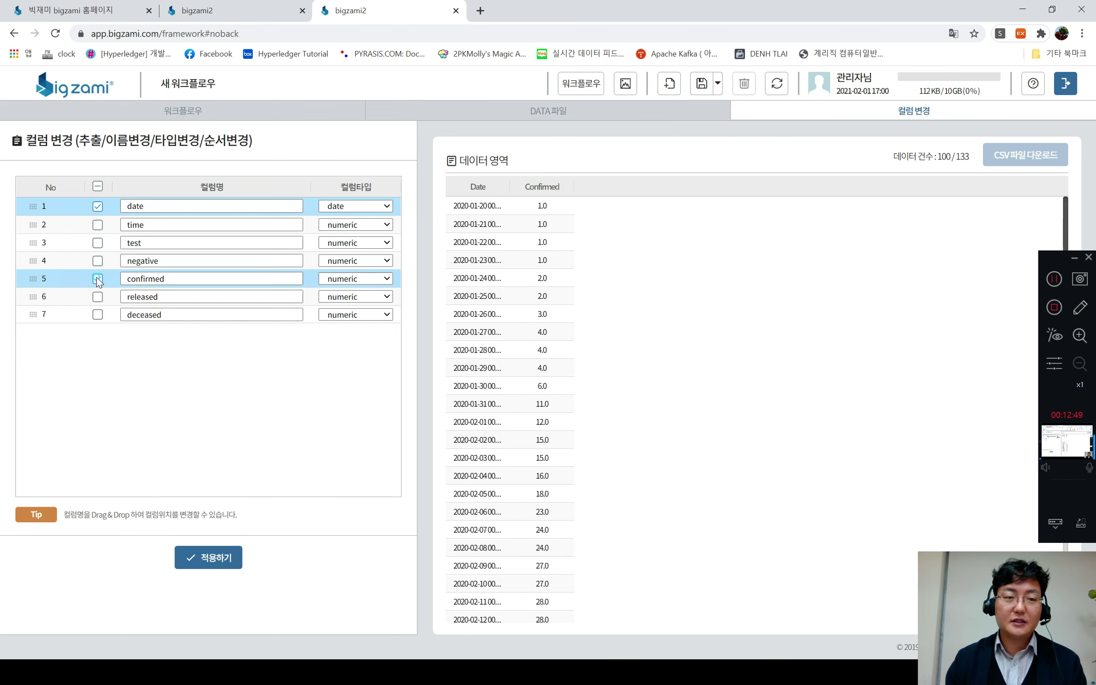
pyautogui.click(98, 297)
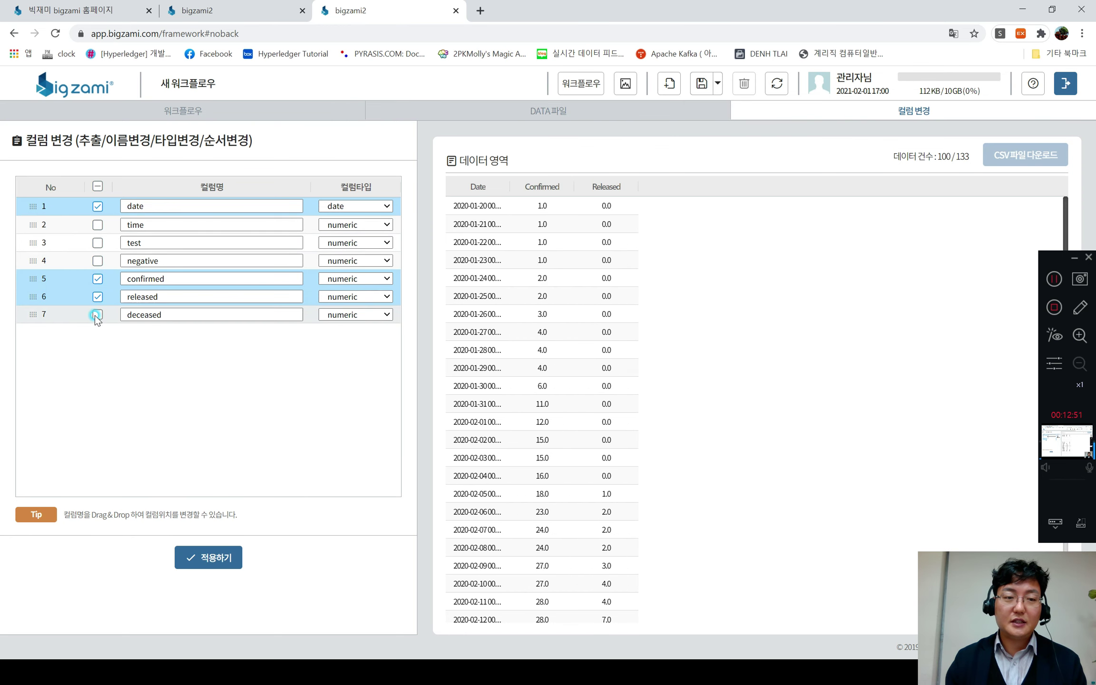
pyautogui.click(96, 315)
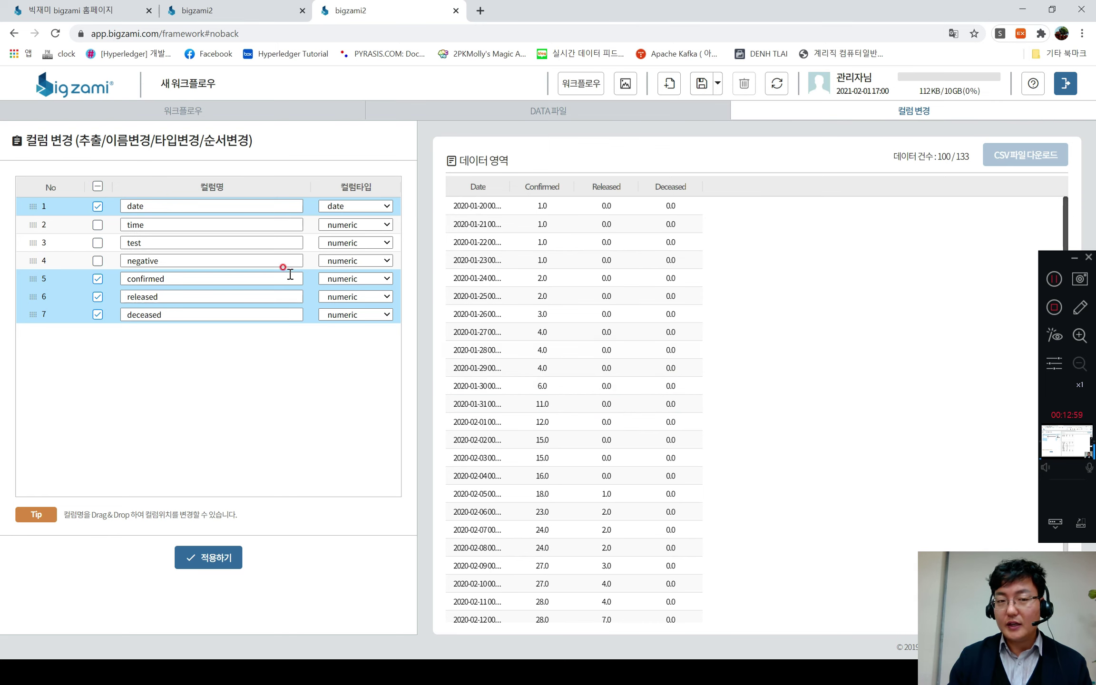
# Rename the date column as 날짜
pyautogui.click(159, 206)
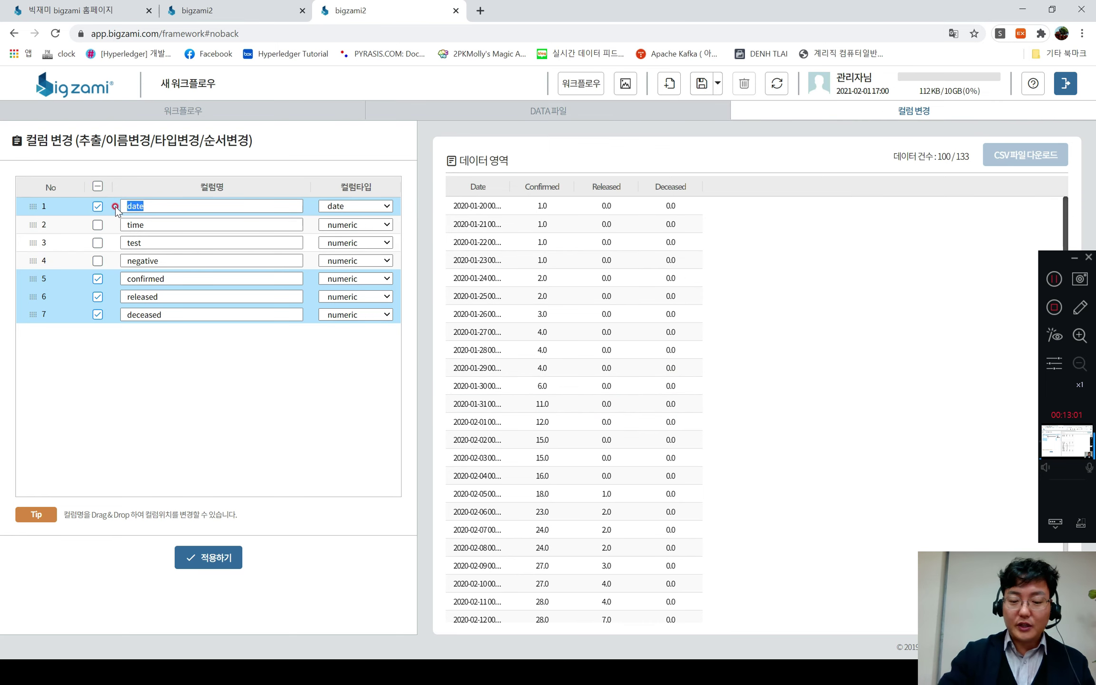
pyautogui.write('s')
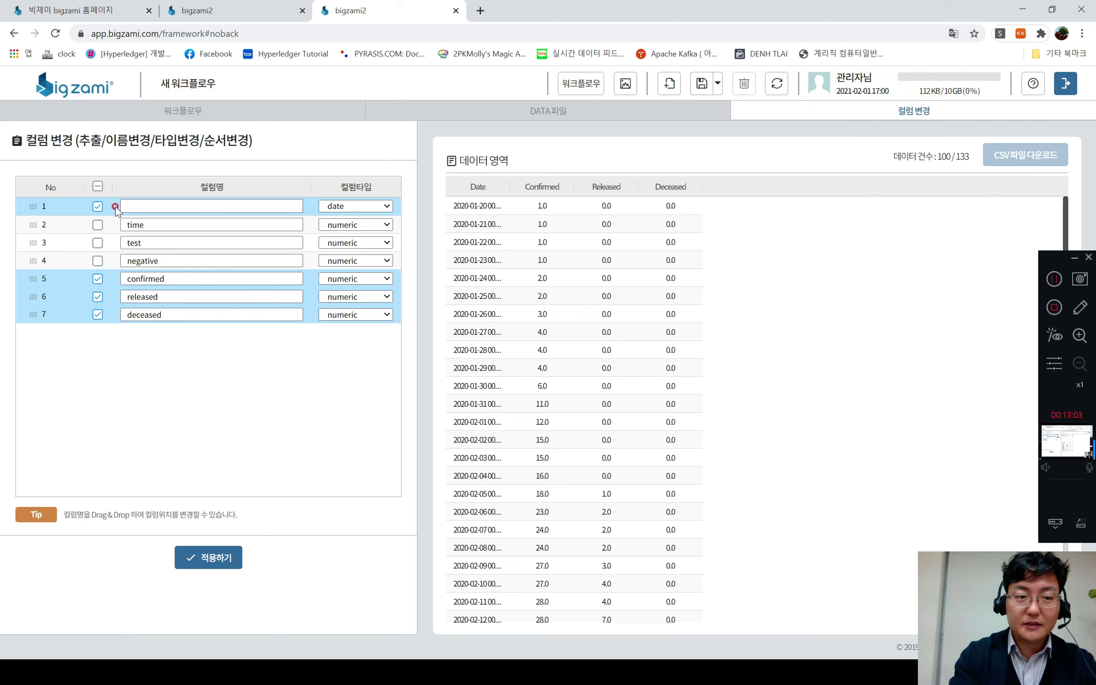
pyautogui.press('BackSpace')
pyautogui.write('날짜')
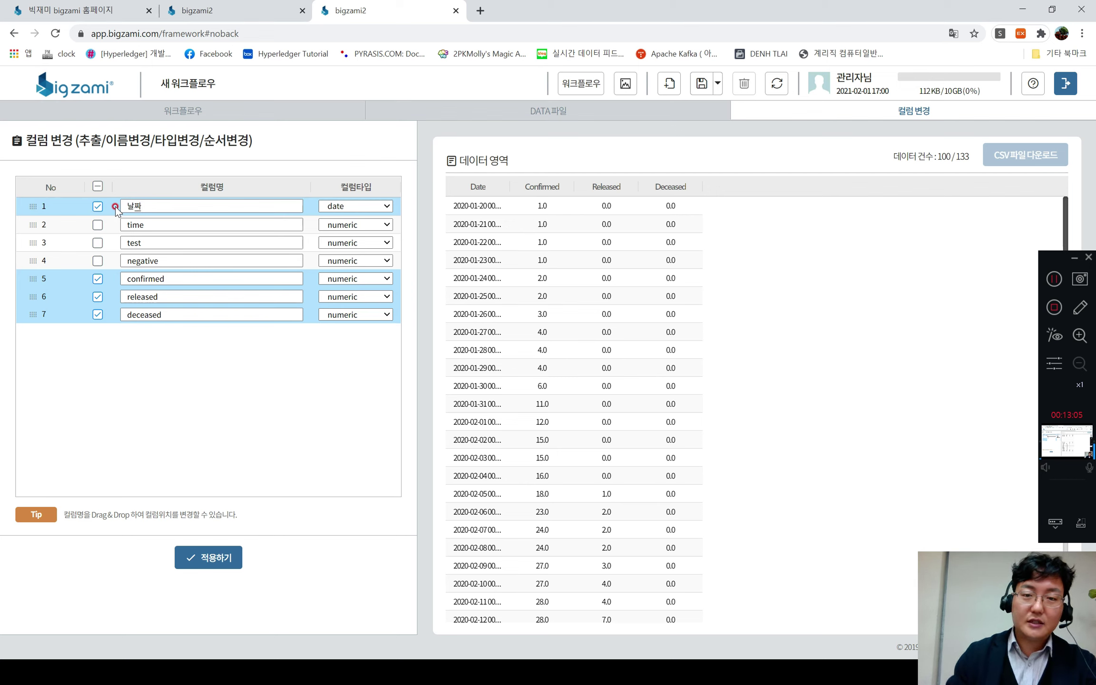
# Rename the confirmed, released and deceased columns as 확진자, 완치자 and 사망자
pyautogui.click(174, 279)
pyautogui.moveTo(188, 281); pyautogui.dragTo(123, 281)
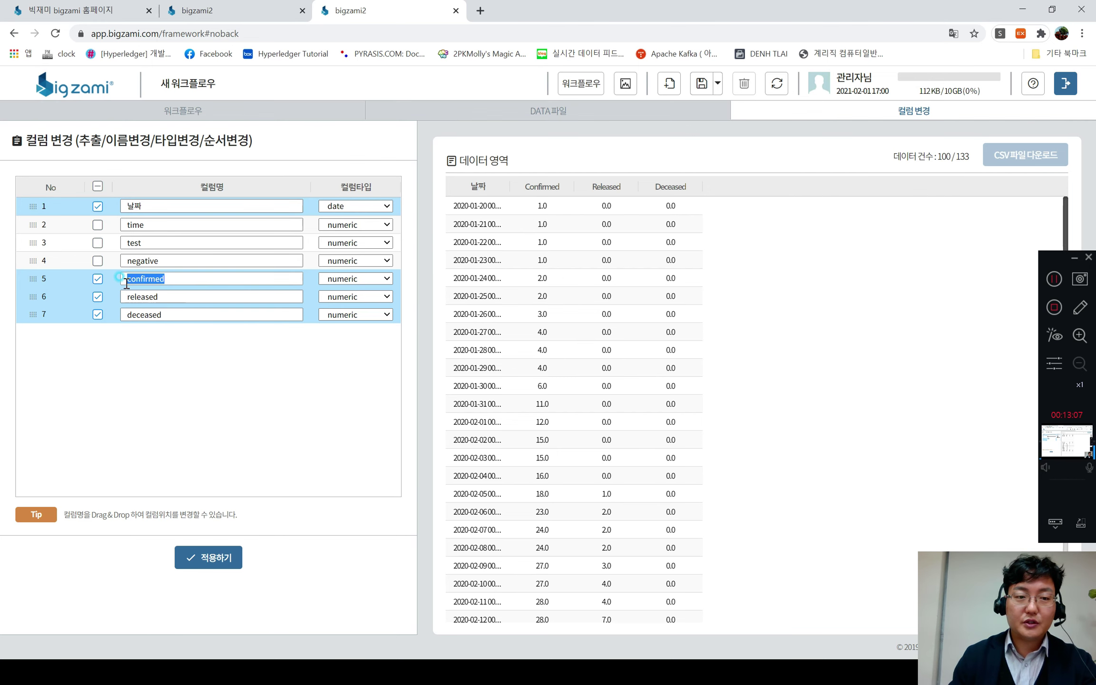
pyautogui.write('ㅎ진자')
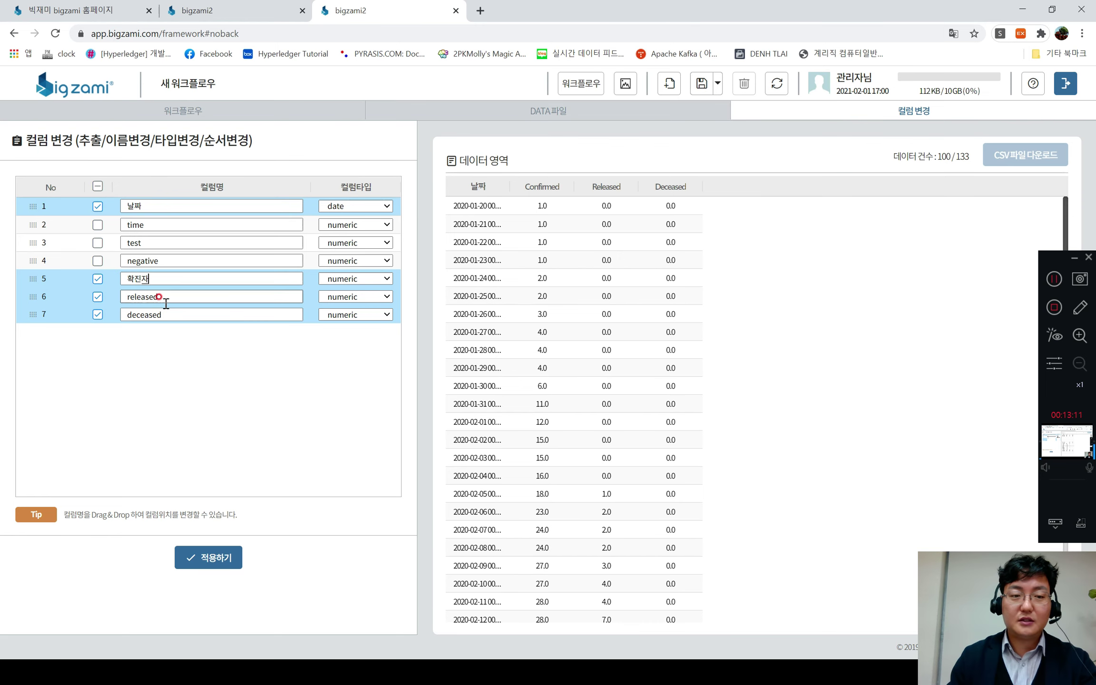
pyautogui.moveTo(160, 297); pyautogui.dragTo(102, 302)
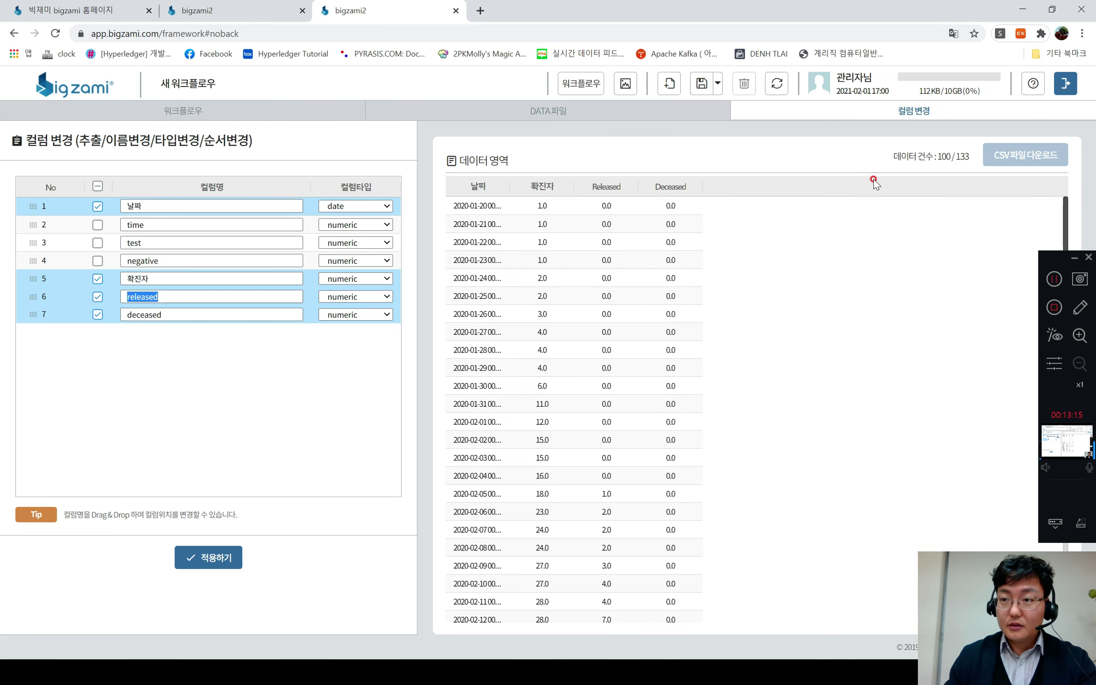
pyautogui.click(1042, 285)
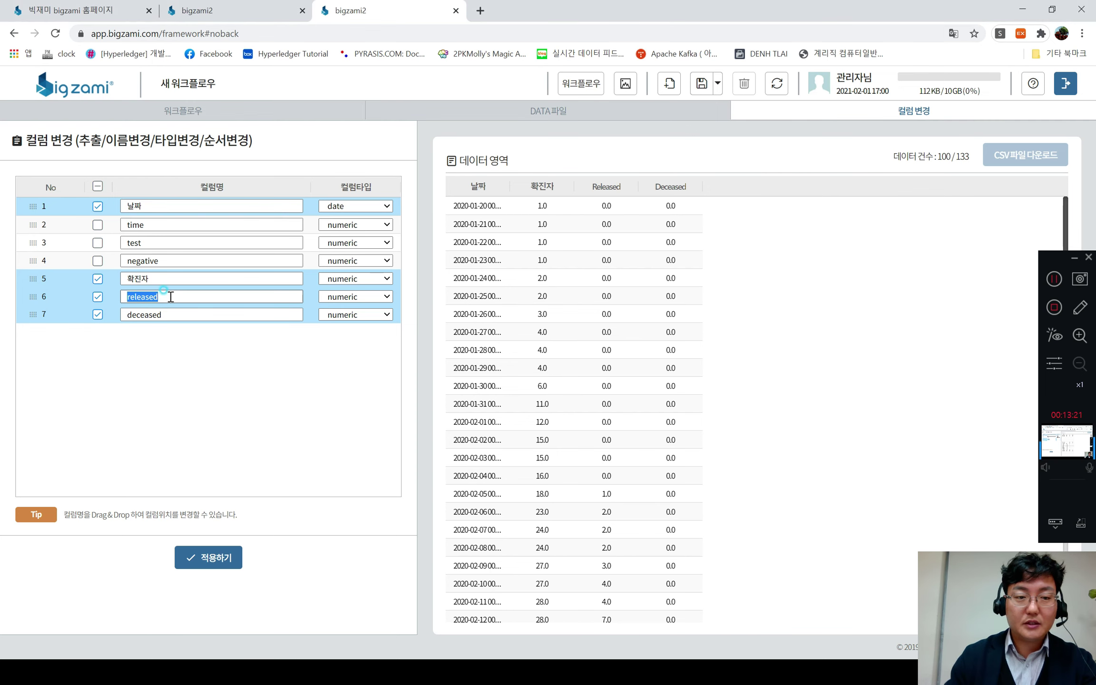
pyautogui.write('완치자')
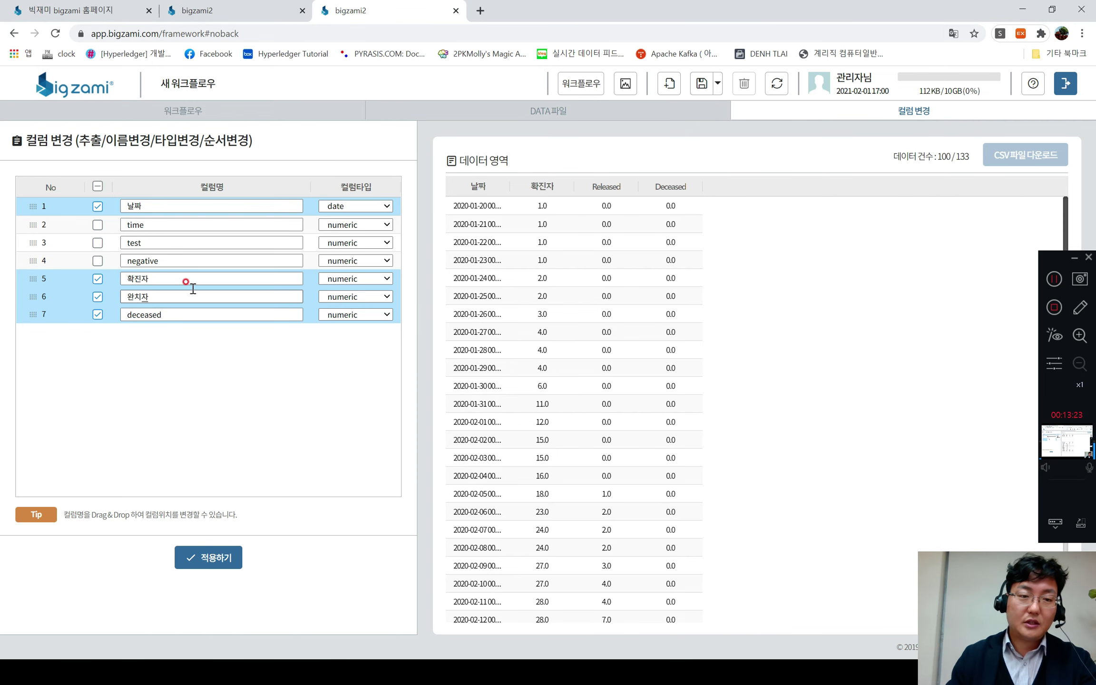
pyautogui.doubleClick(191, 310)
pyautogui.write('삼')
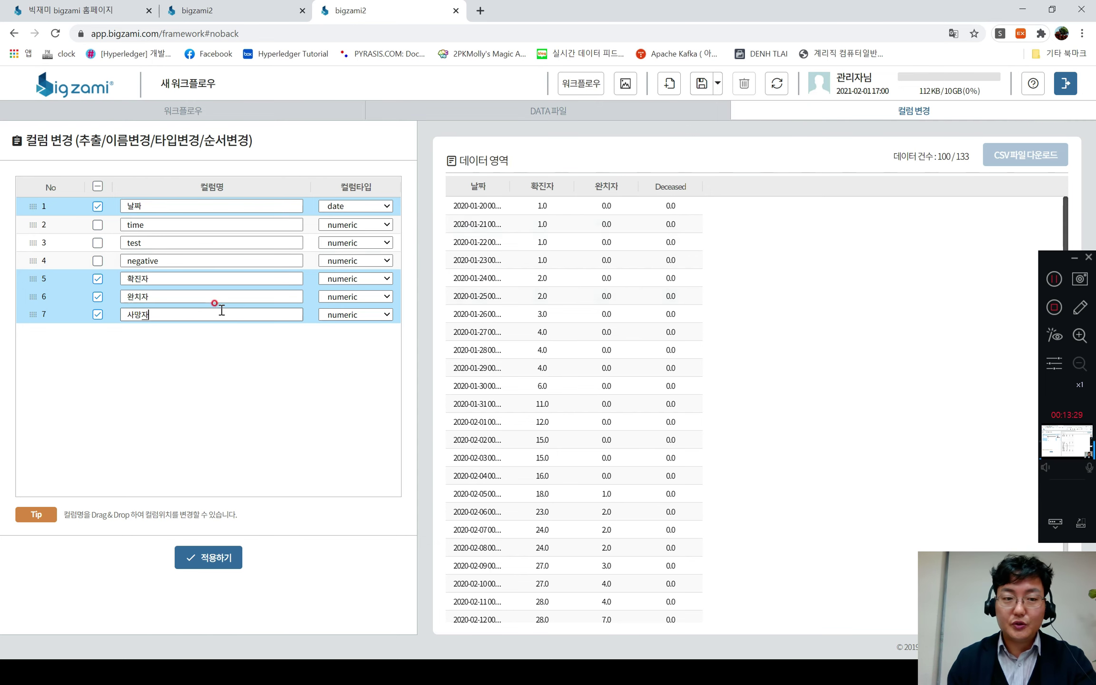
pyautogui.press('Return')
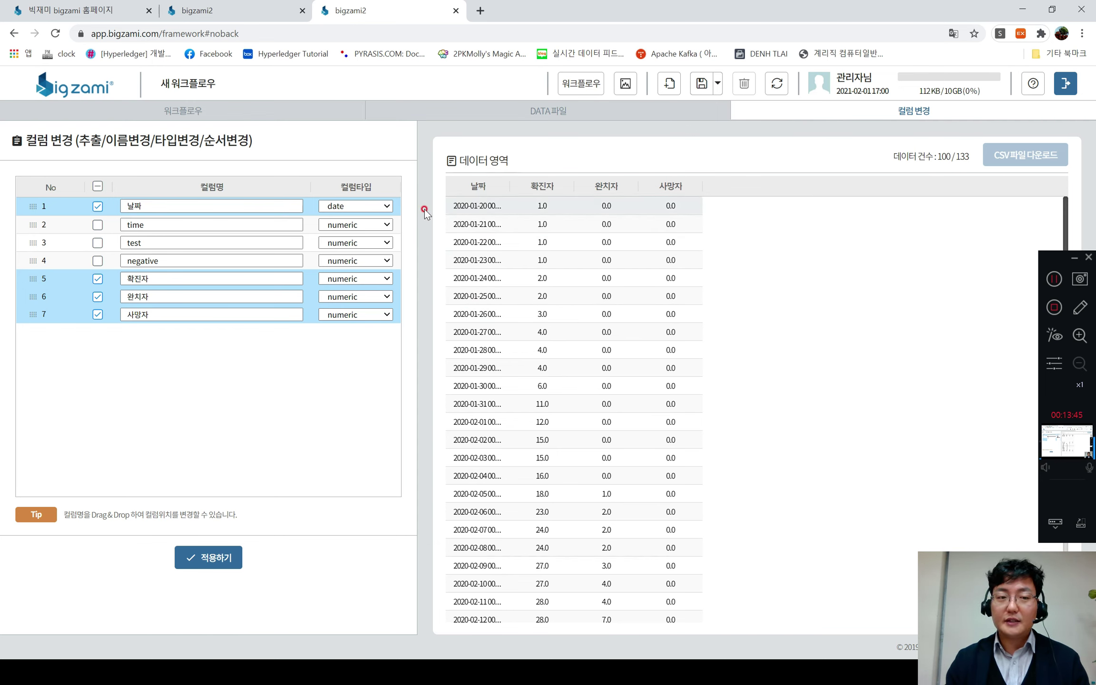
# Set the 날짜 column's type to character and apply the column changes
pyautogui.click(383, 206)
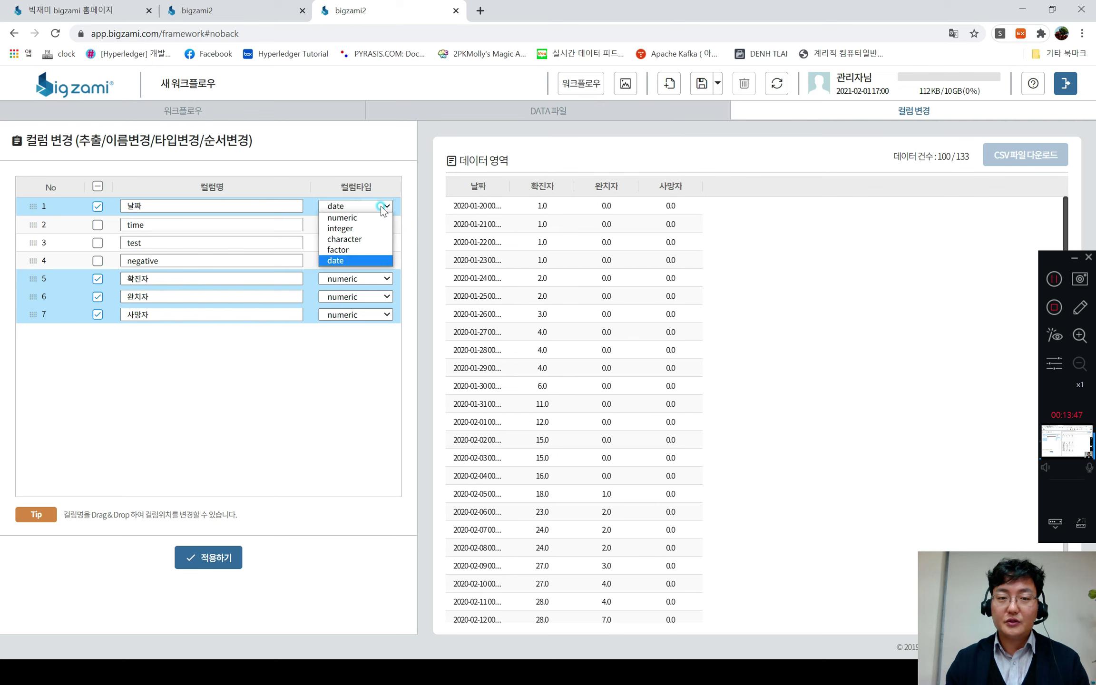
pyautogui.click(352, 238)
pyautogui.click(241, 373)
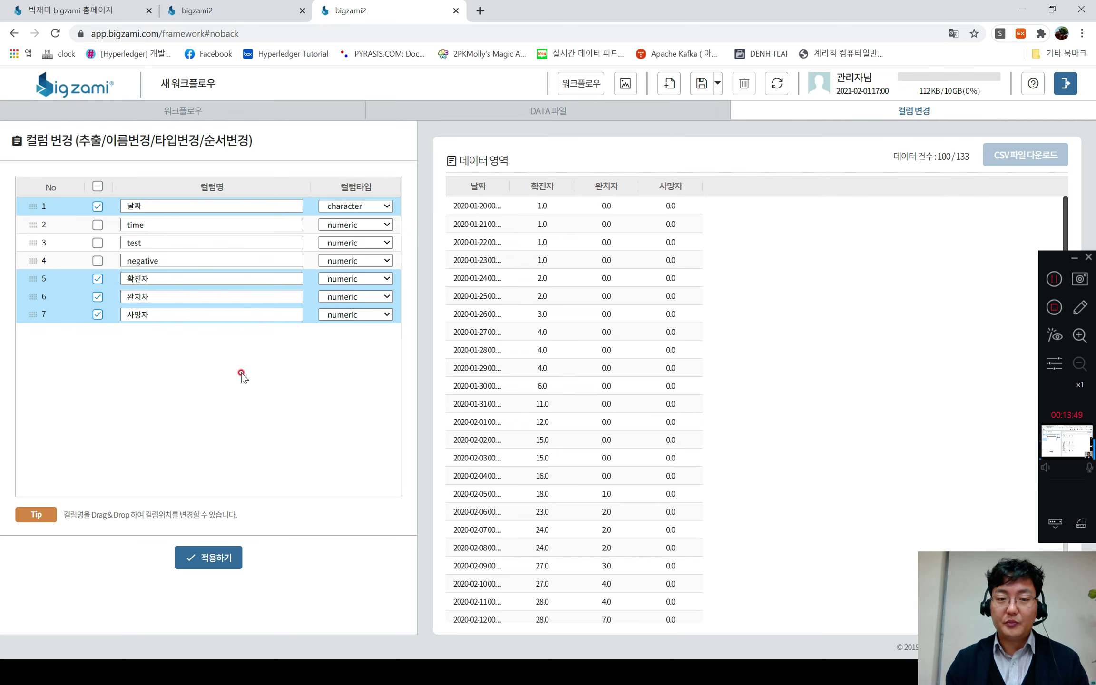
pyautogui.click(208, 556)
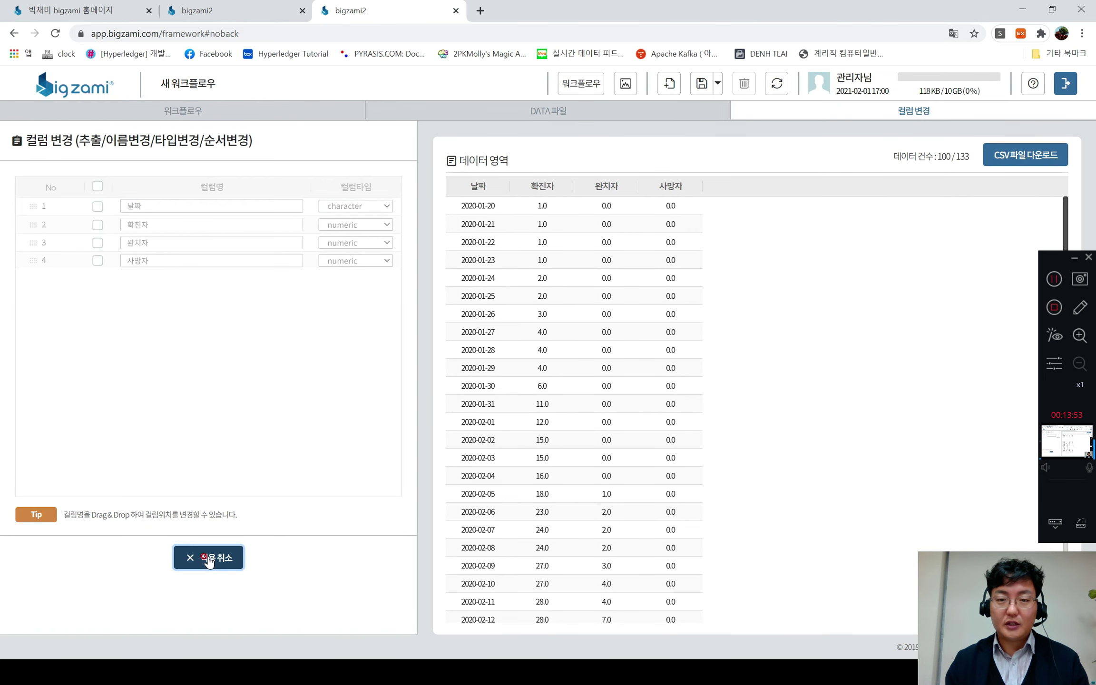
# Compare the original table in the DATA 파일 node with the 컬럼 변경 node's output
pyautogui.click(162, 111)
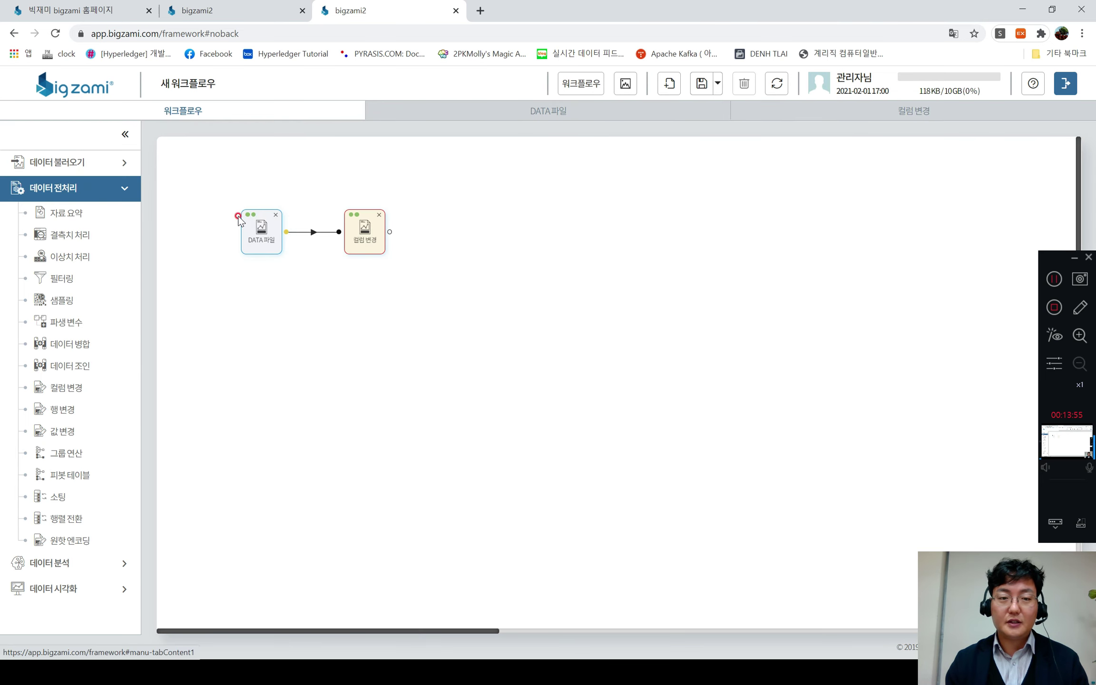
pyautogui.doubleClick(260, 224)
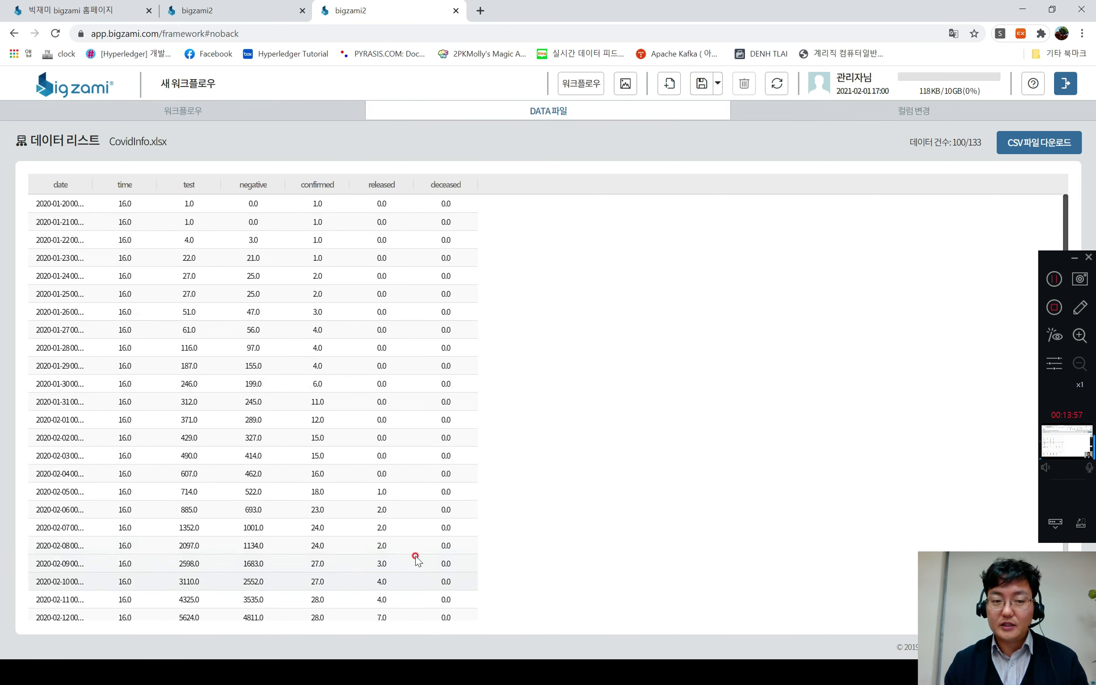
pyautogui.click(157, 110)
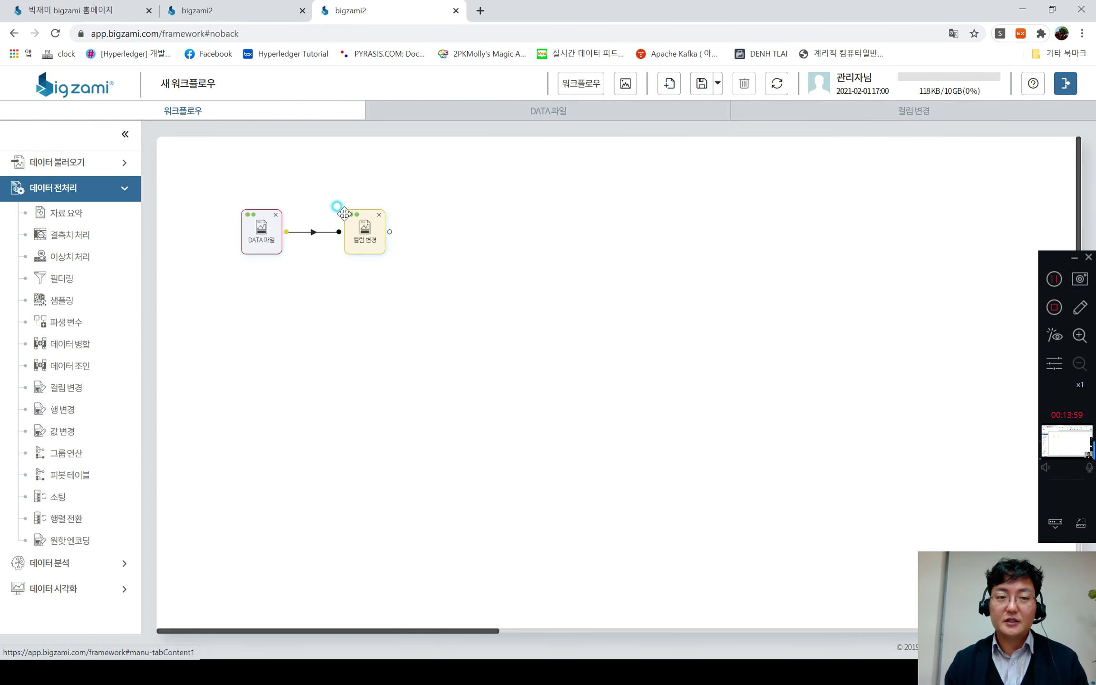
pyautogui.click(364, 230)
pyautogui.doubleClick(364, 231)
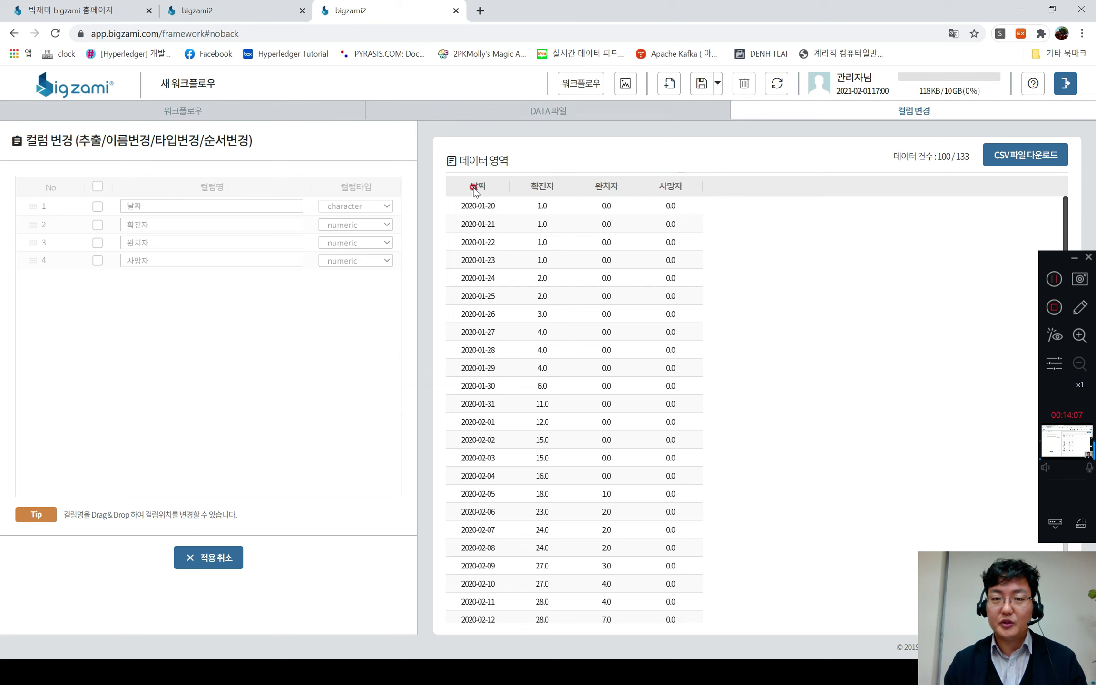
# Add a 라인 그래프 visualization node beside the 컬럼 변경 node, connect the changed data to it and open it
pyautogui.click(195, 116)
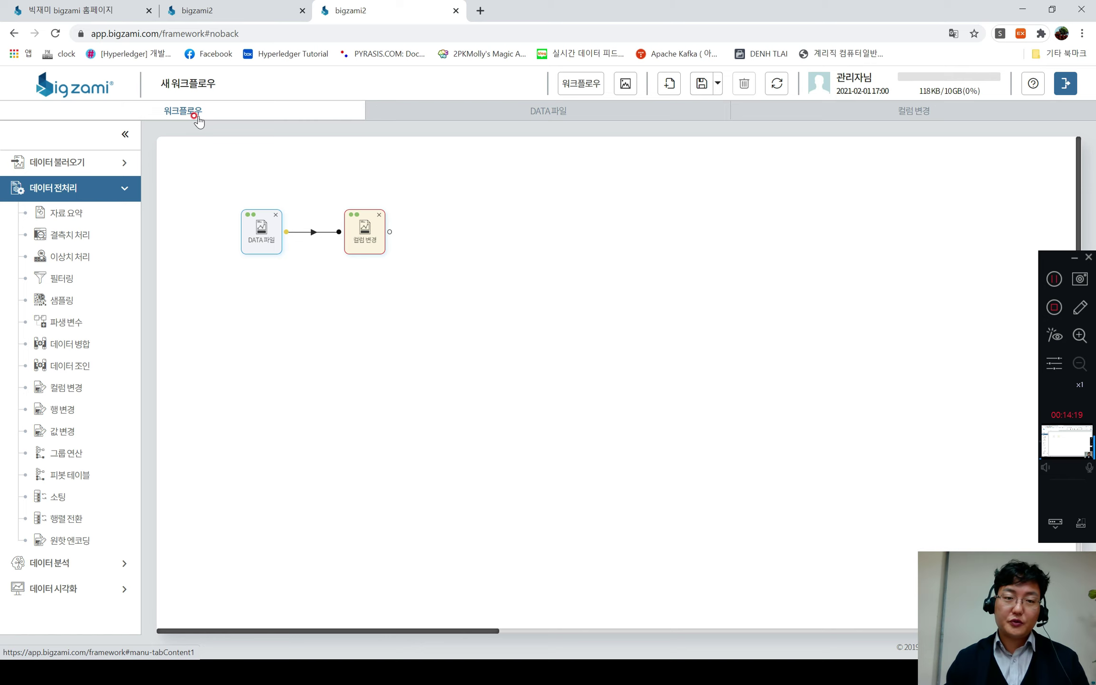
pyautogui.click(113, 199)
pyautogui.click(73, 250)
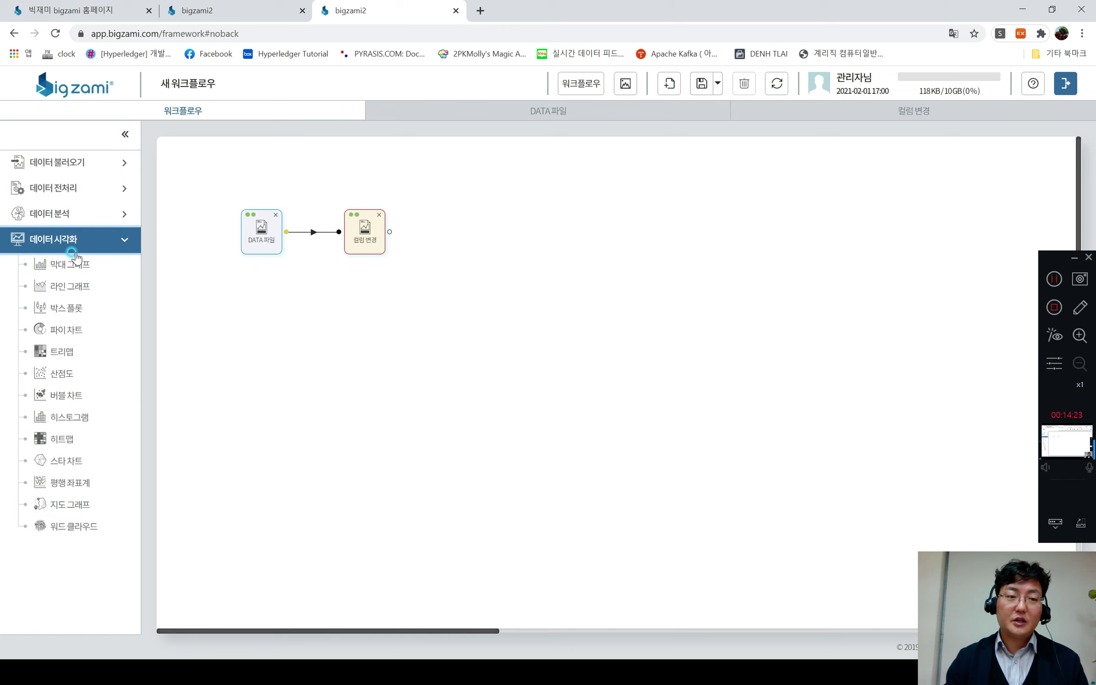
pyautogui.moveTo(70, 286); pyautogui.dragTo(467, 235)
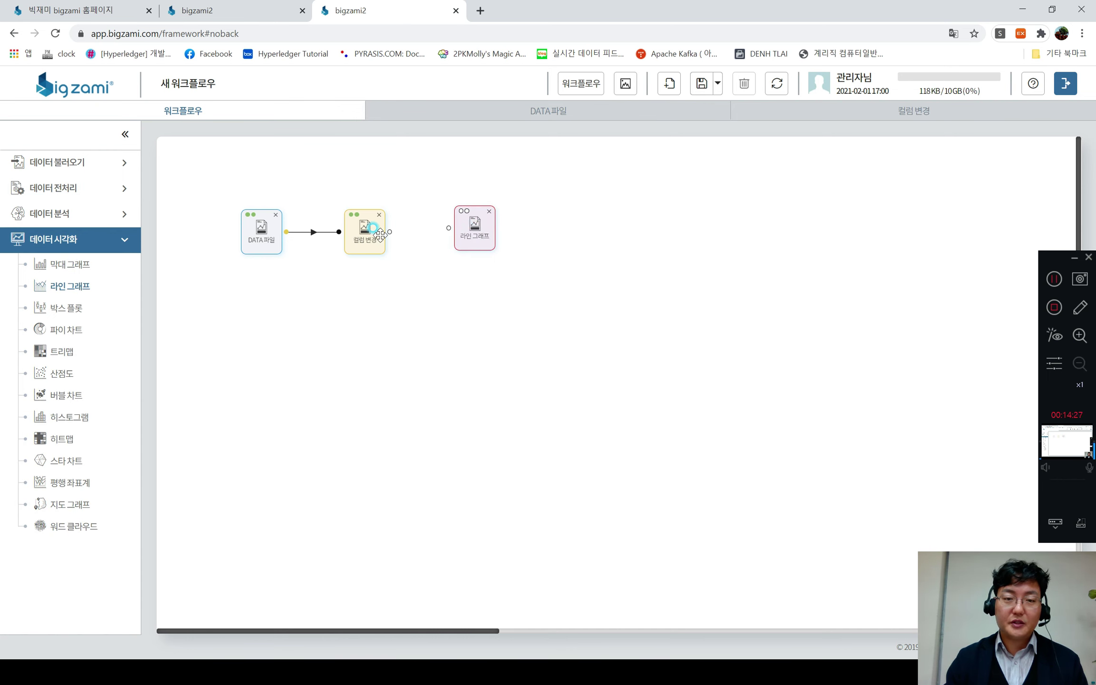
pyautogui.moveTo(389, 231); pyautogui.dragTo(470, 228)
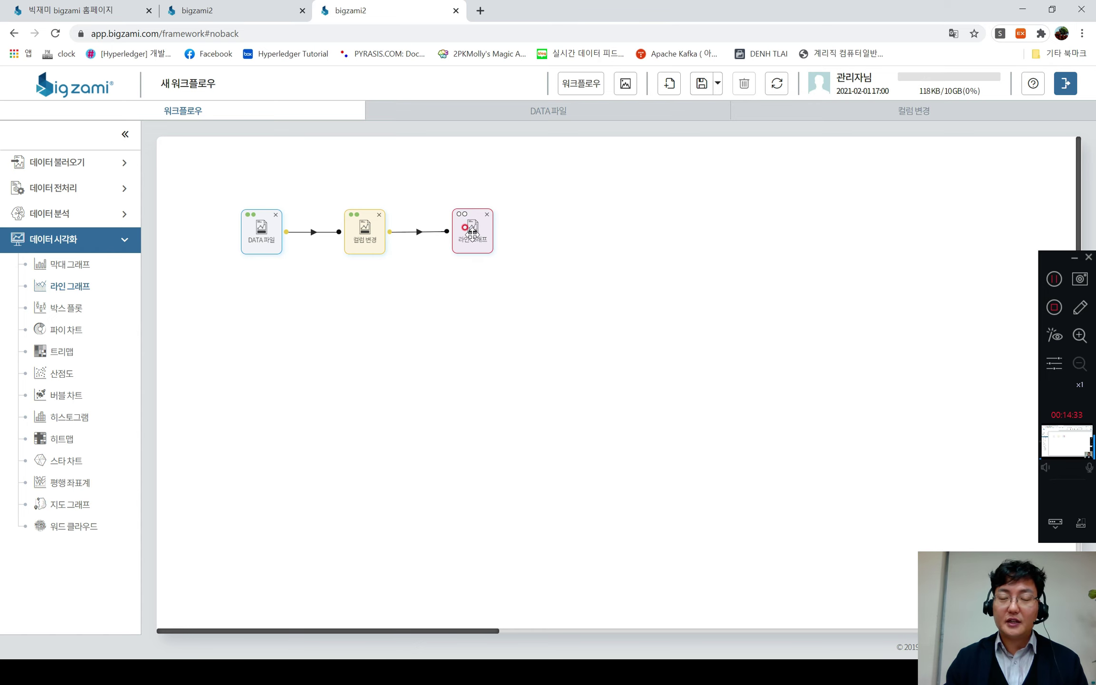
pyautogui.doubleClick(465, 227)
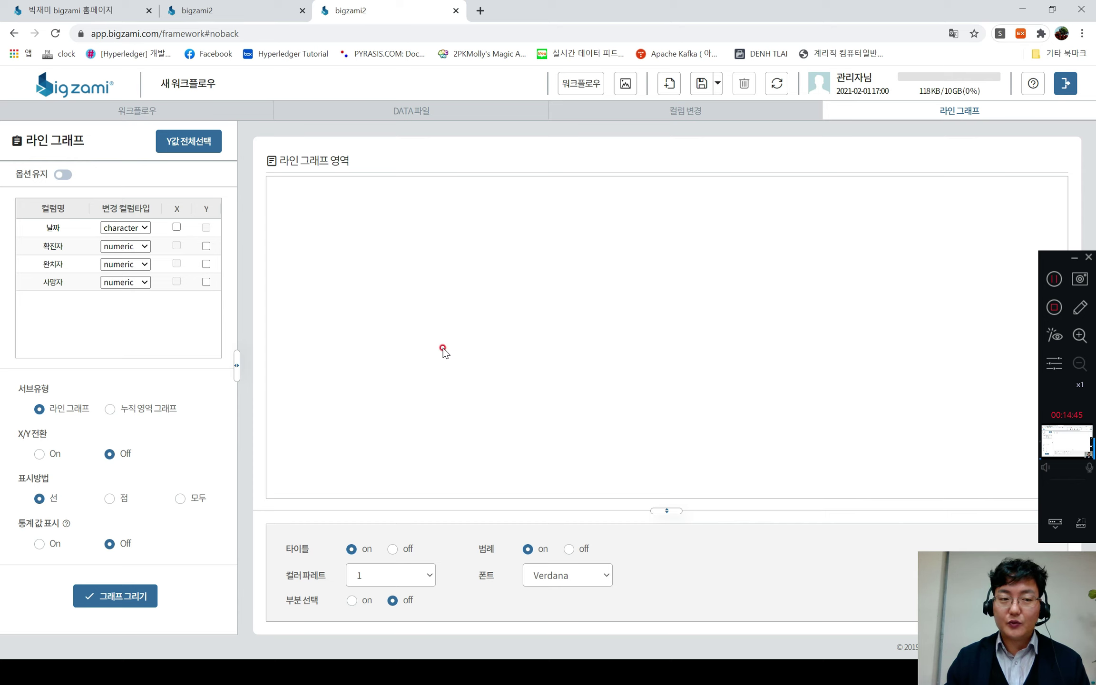
# Draw the line graph with 날짜 as X and 확진자, 완치자 and 사망자 as Y, and move its legend to the plot's empty upper-left area
pyautogui.click(177, 227)
pyautogui.click(206, 246)
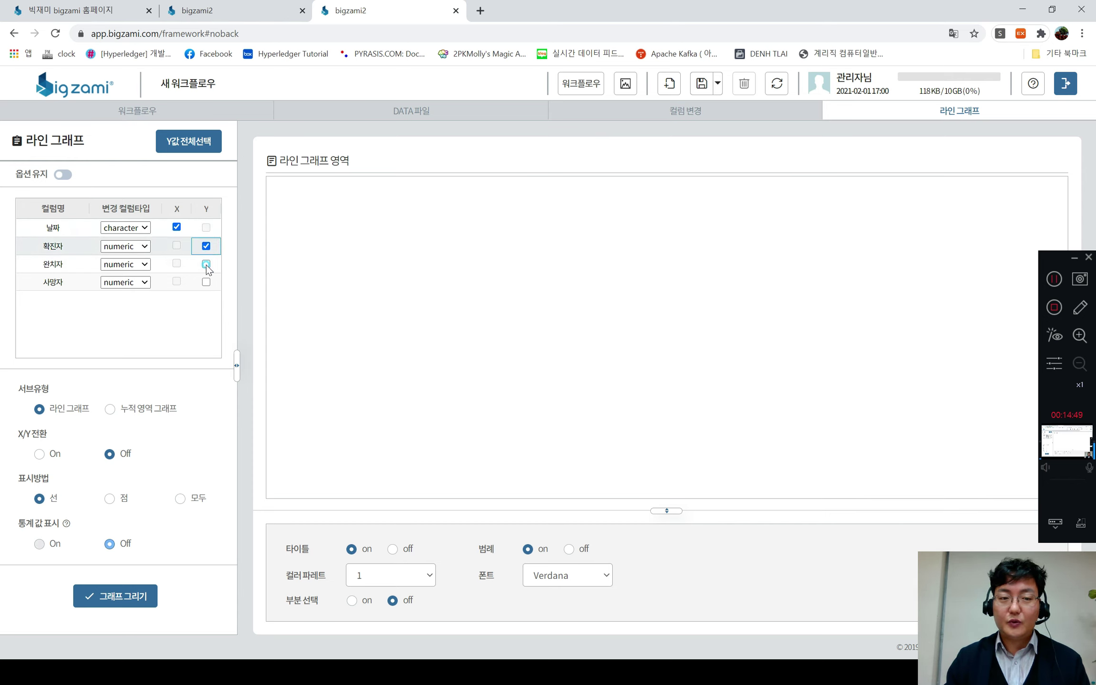
pyautogui.click(206, 283)
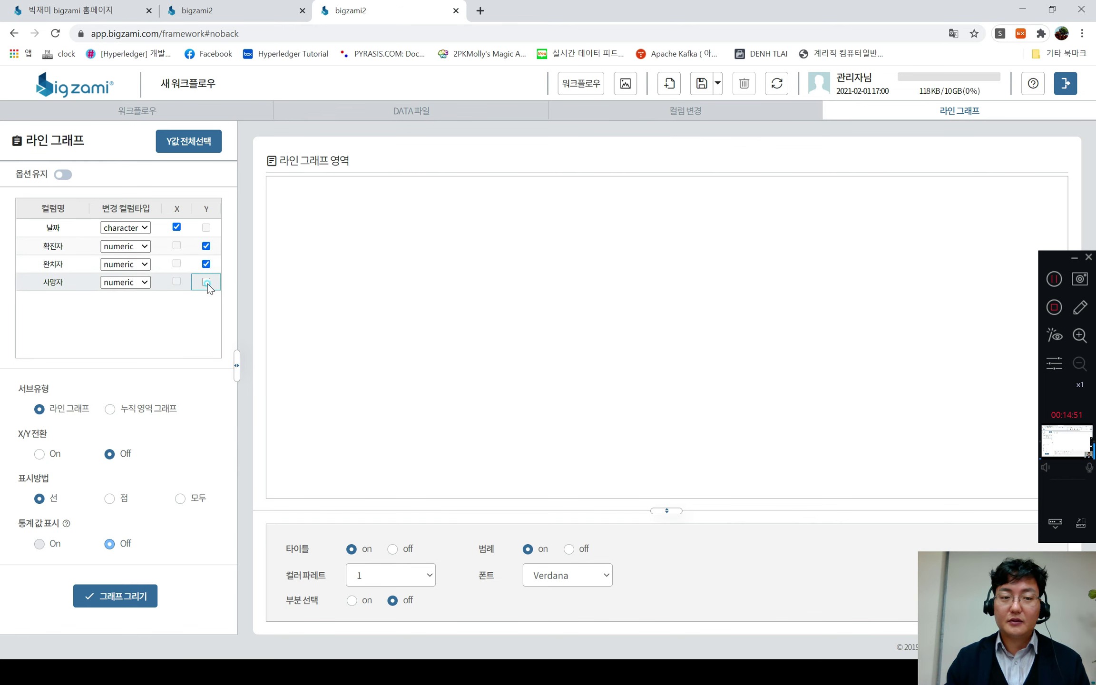
pyautogui.click(123, 596)
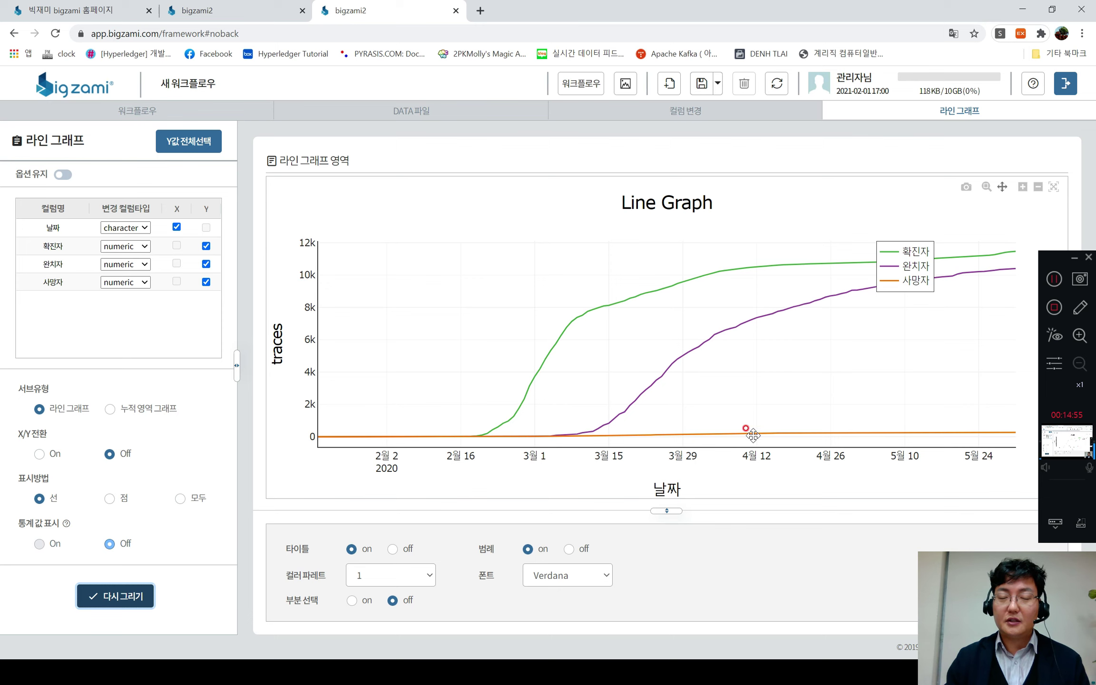
pyautogui.moveTo(889, 291)
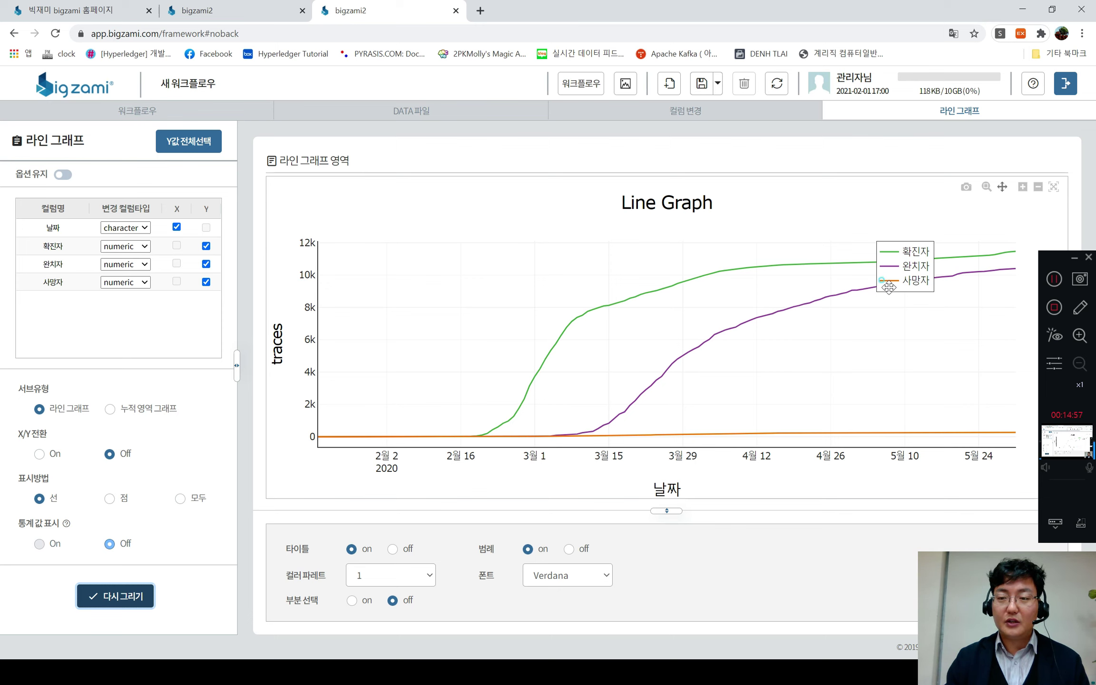
pyautogui.moveTo(890, 291); pyautogui.dragTo(434, 304)
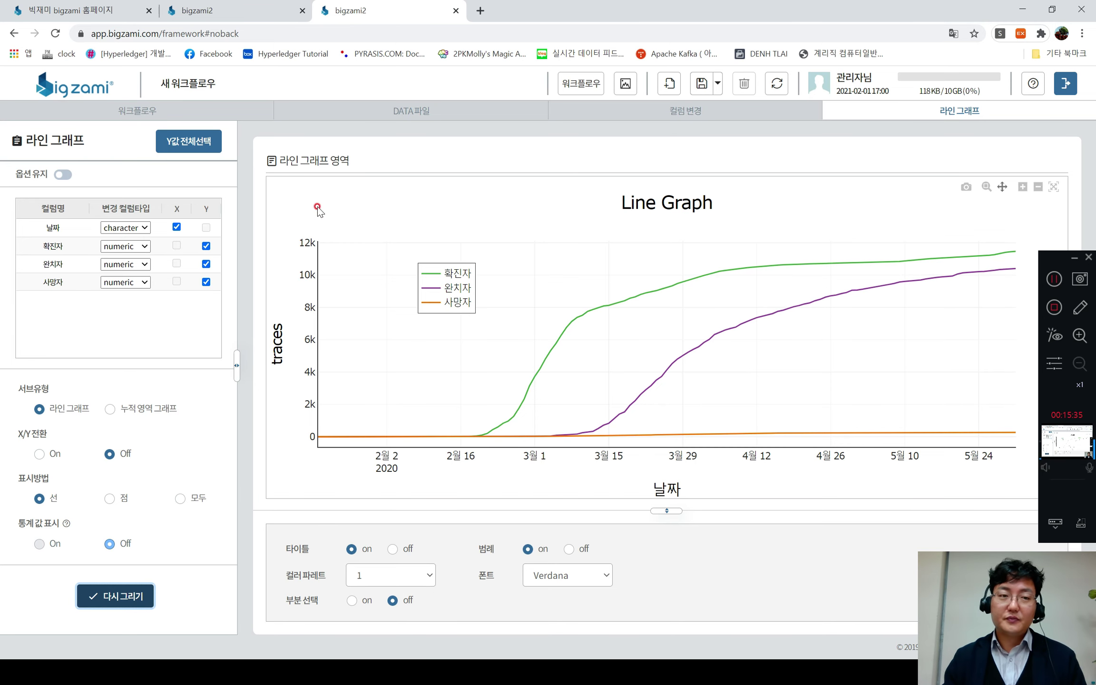
# Add a second 라인 그래프 node below the first, connect the 컬럼 변경 output to it and open it
pyautogui.click(110, 112)
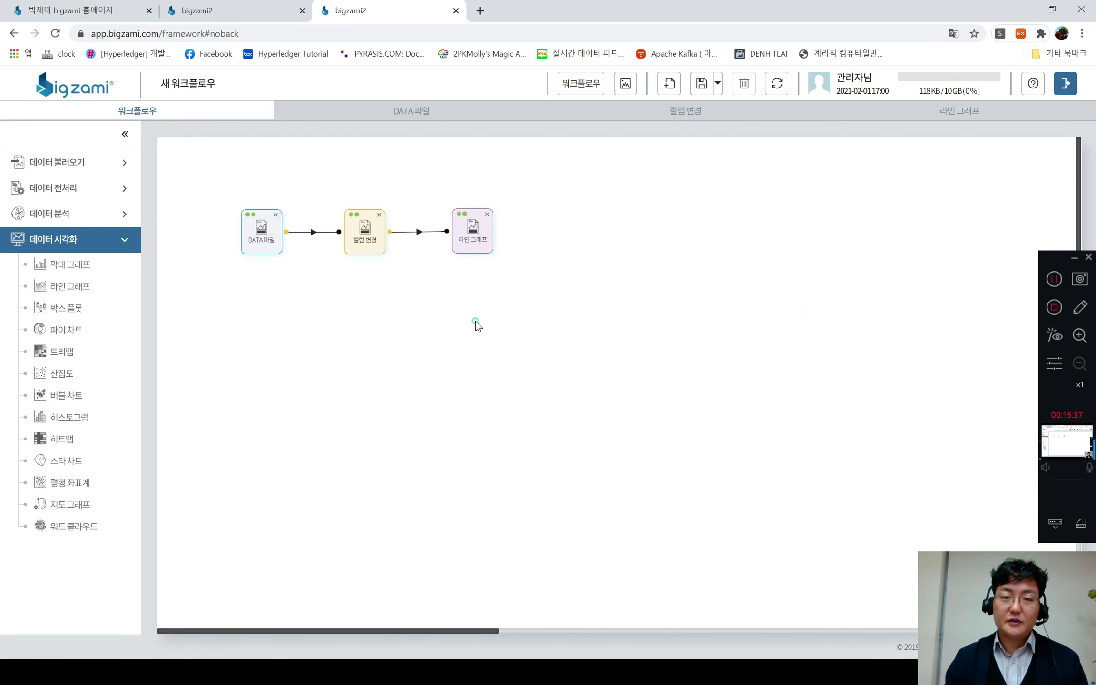
pyautogui.click(133, 287)
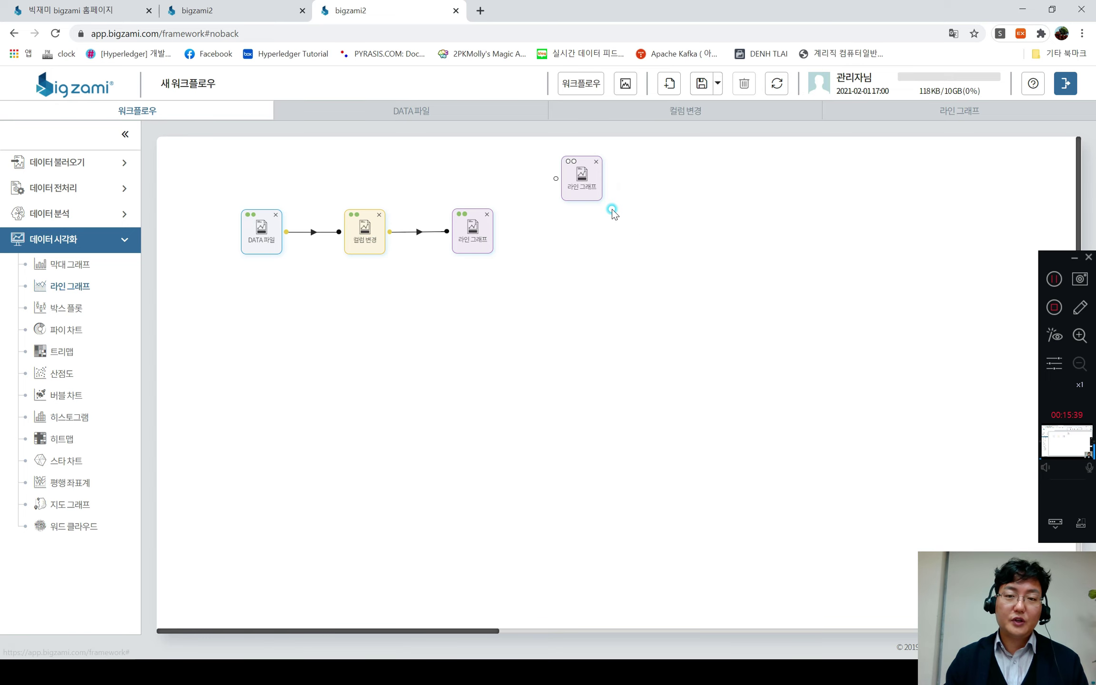
pyautogui.moveTo(596, 188); pyautogui.dragTo(487, 309)
pyautogui.click(374, 222)
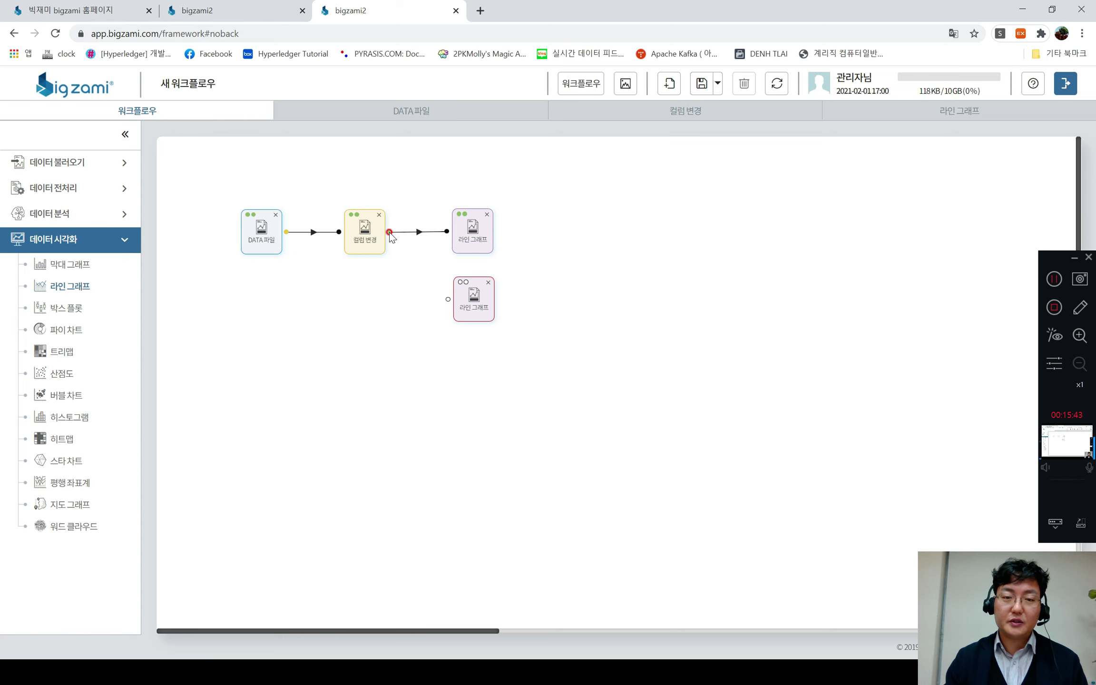
pyautogui.moveTo(390, 237); pyautogui.dragTo(448, 299)
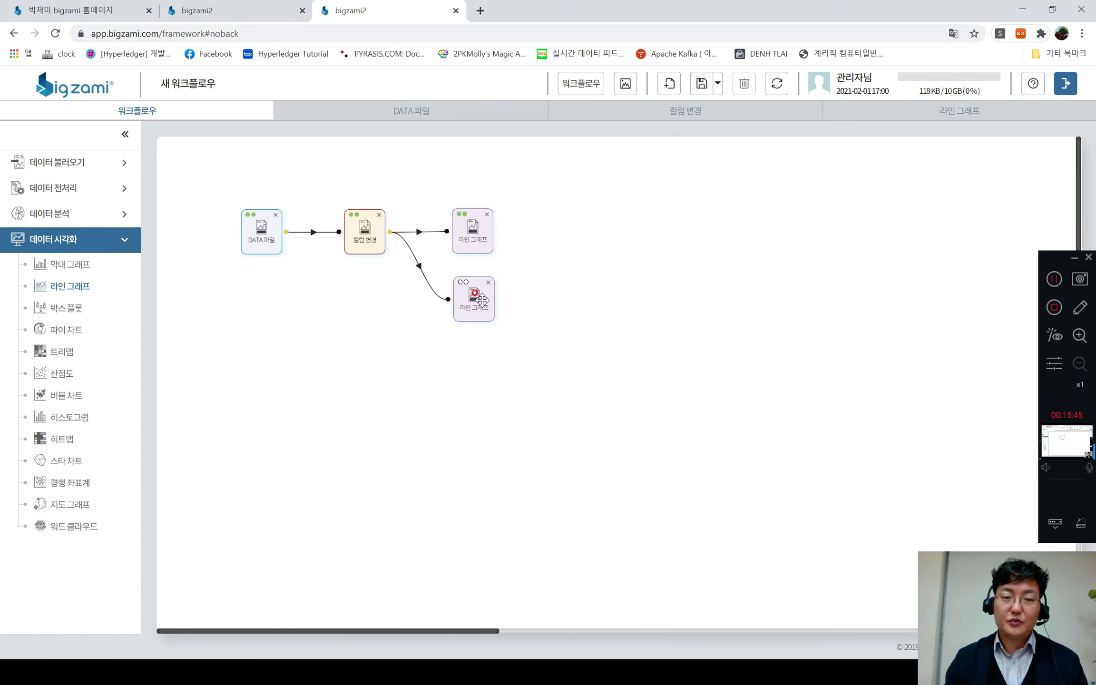
pyautogui.doubleClick(475, 297)
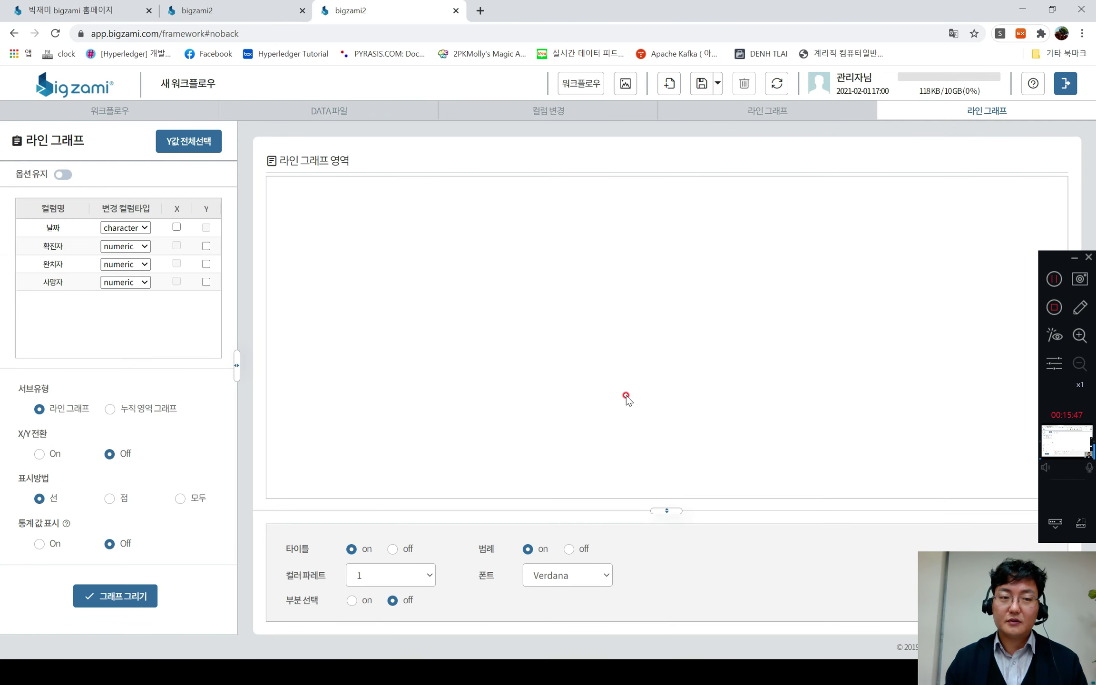
# Draw the second line graph with 날짜 as X and 확진자 and 완치자 as Y, and move its legend to the plot's empty upper-left area
pyautogui.click(176, 226)
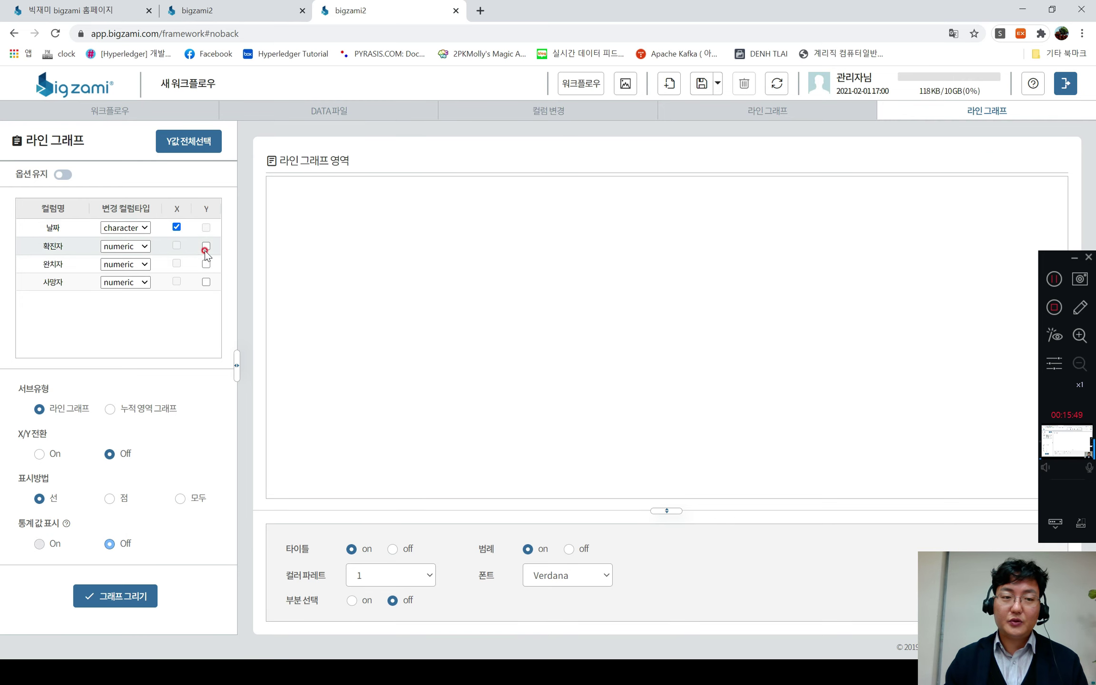
pyautogui.click(206, 245)
pyautogui.click(206, 264)
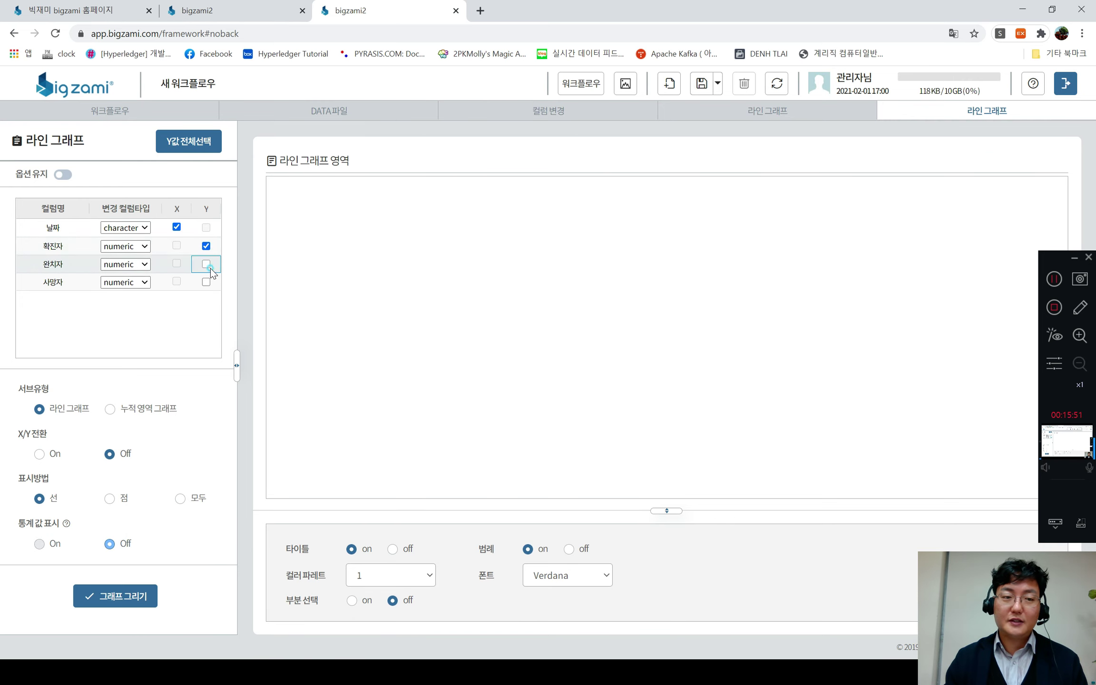
pyautogui.click(160, 596)
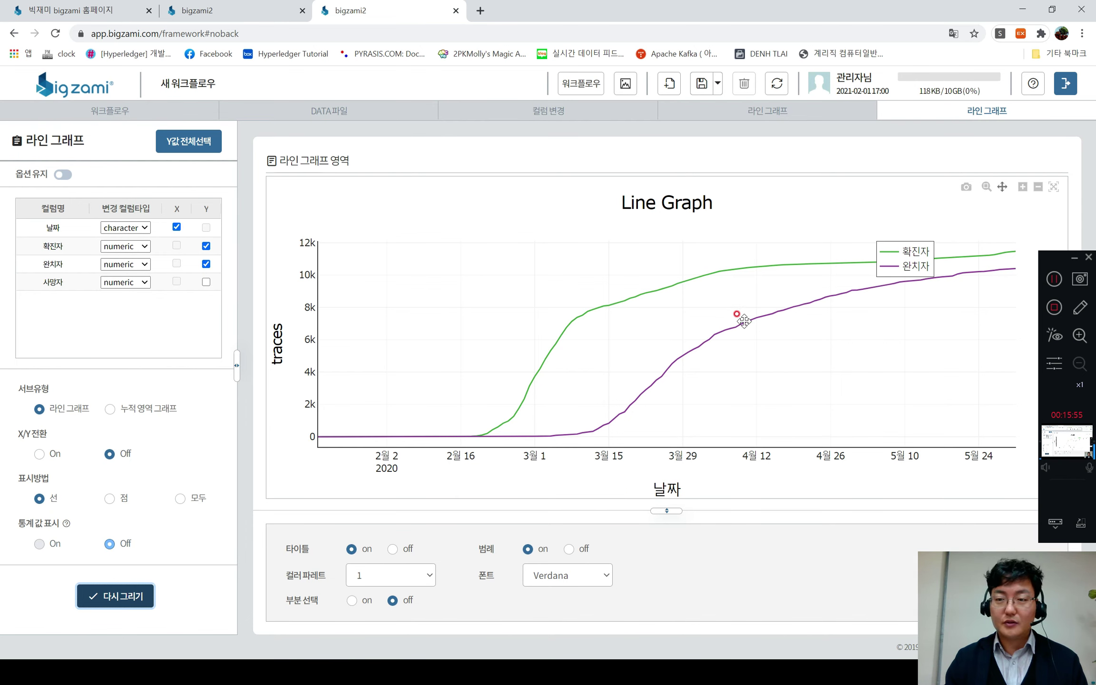
pyautogui.moveTo(891, 275); pyautogui.dragTo(432, 281)
pyautogui.click(417, 272)
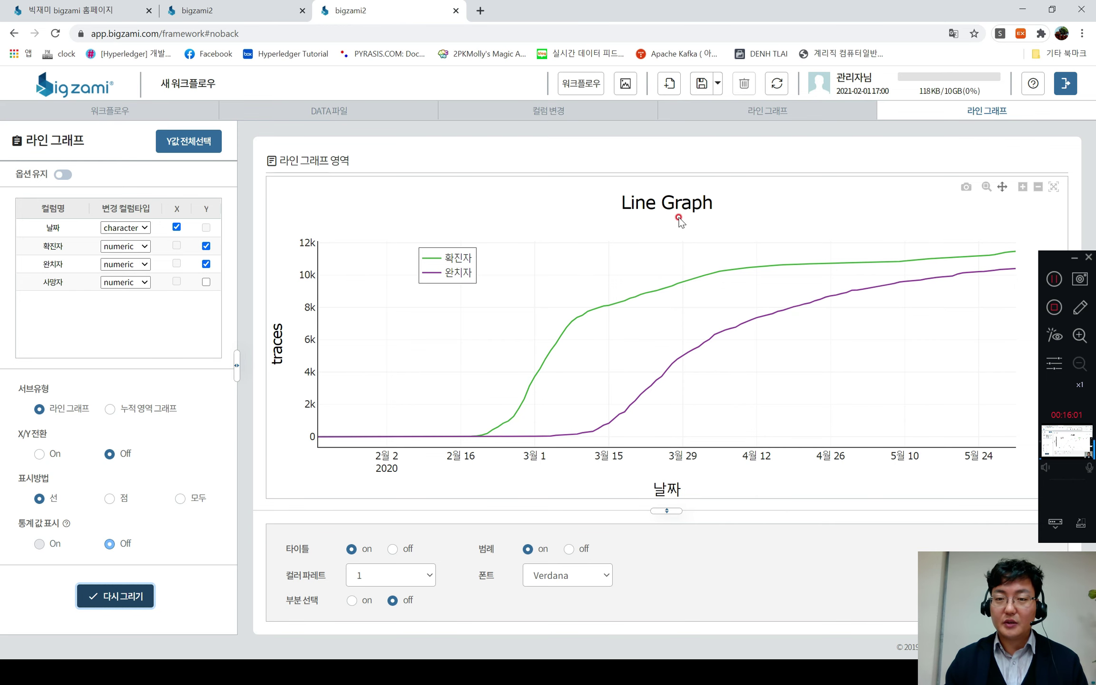
# Replace the second line graph's title with text beginning "누적 확진자,"
pyautogui.moveTo(1059, 267); pyautogui.dragTo(1059, 16)
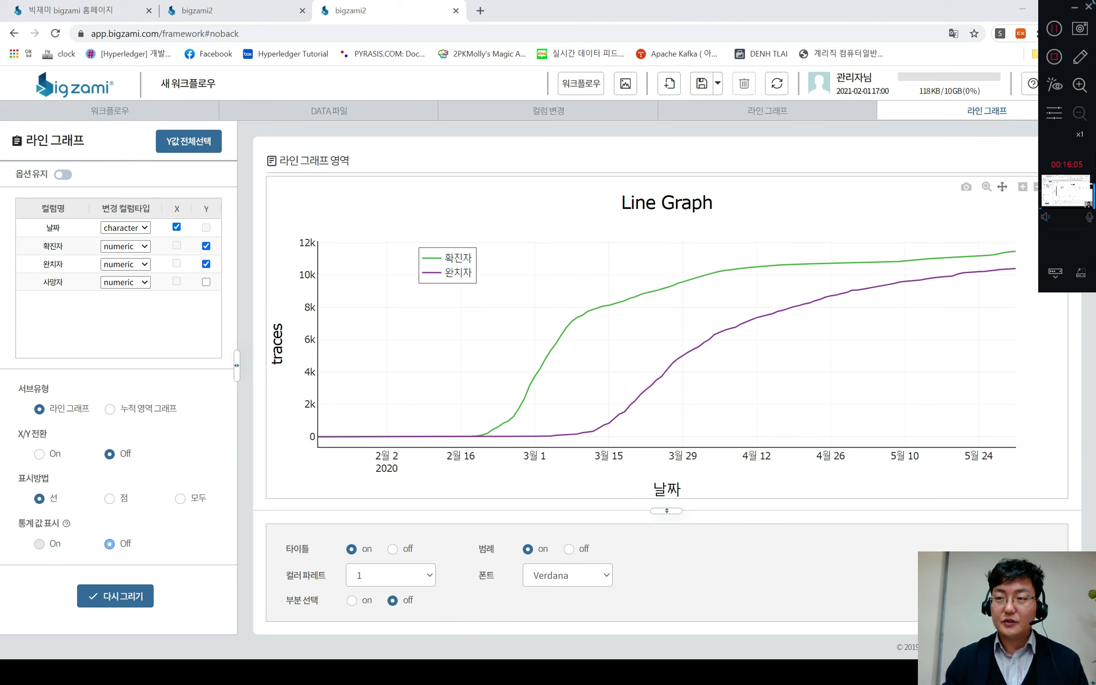
pyautogui.click(642, 202)
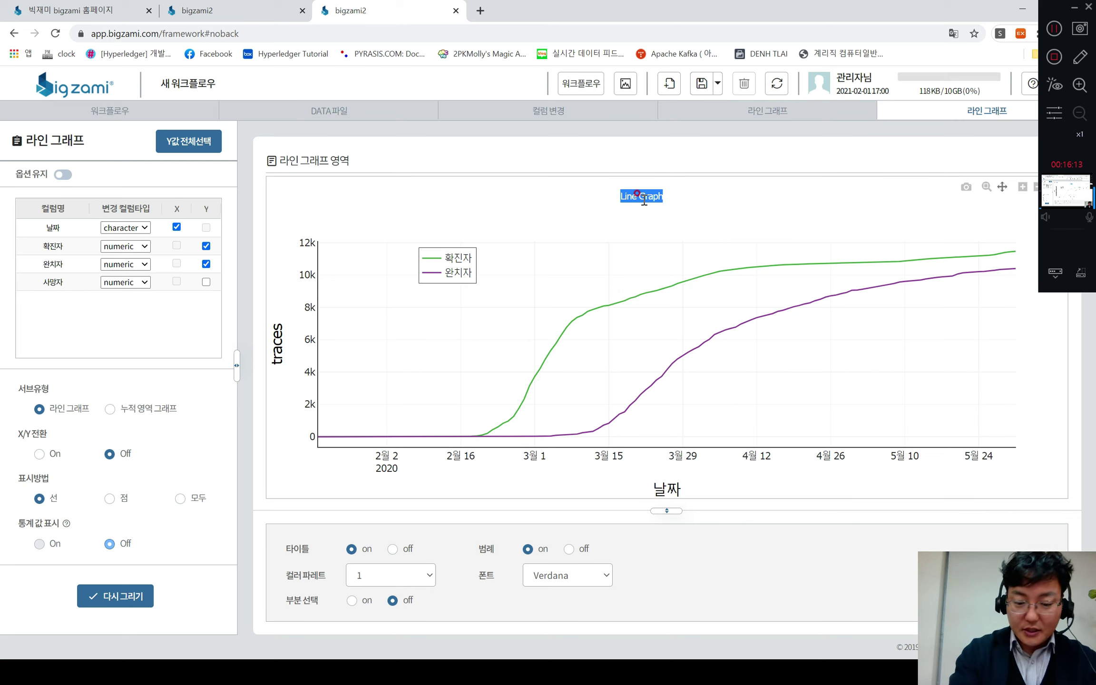
pyautogui.write('회')
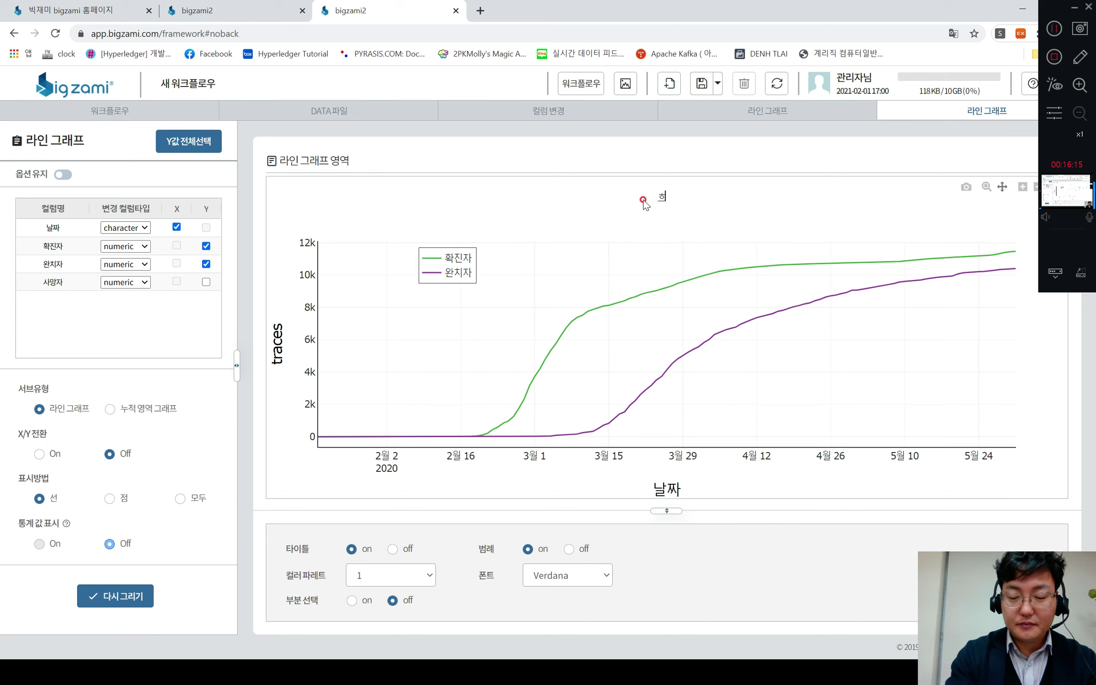
pyautogui.press('BackSpace')
pyautogui.write('누적')
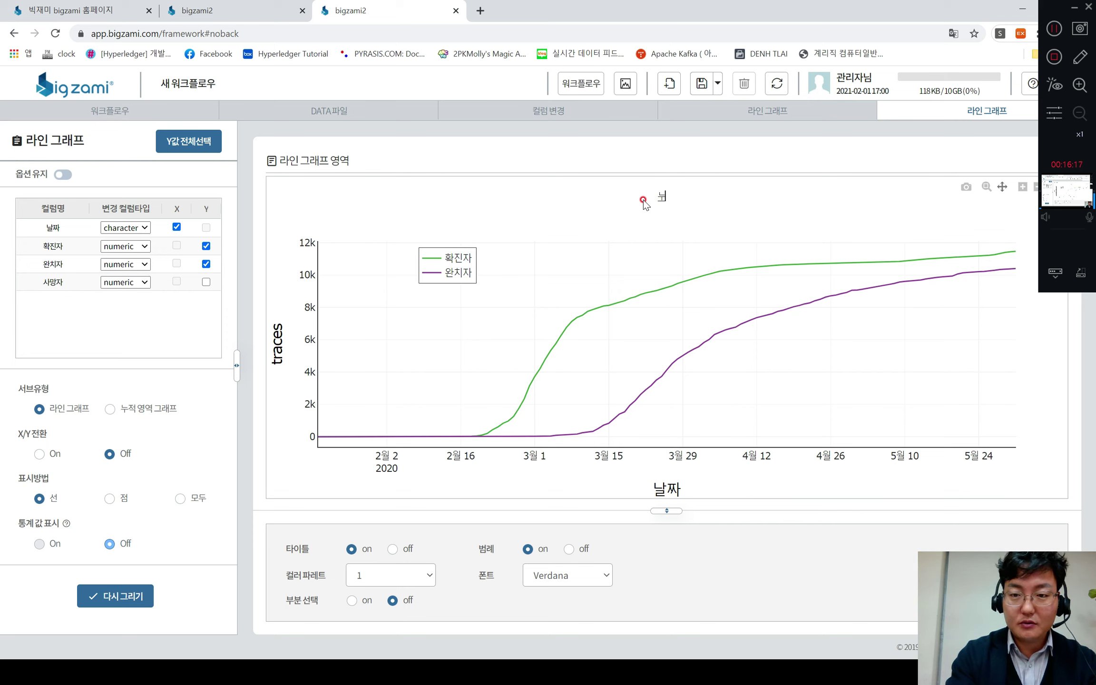
pyautogui.write(' 확진자')
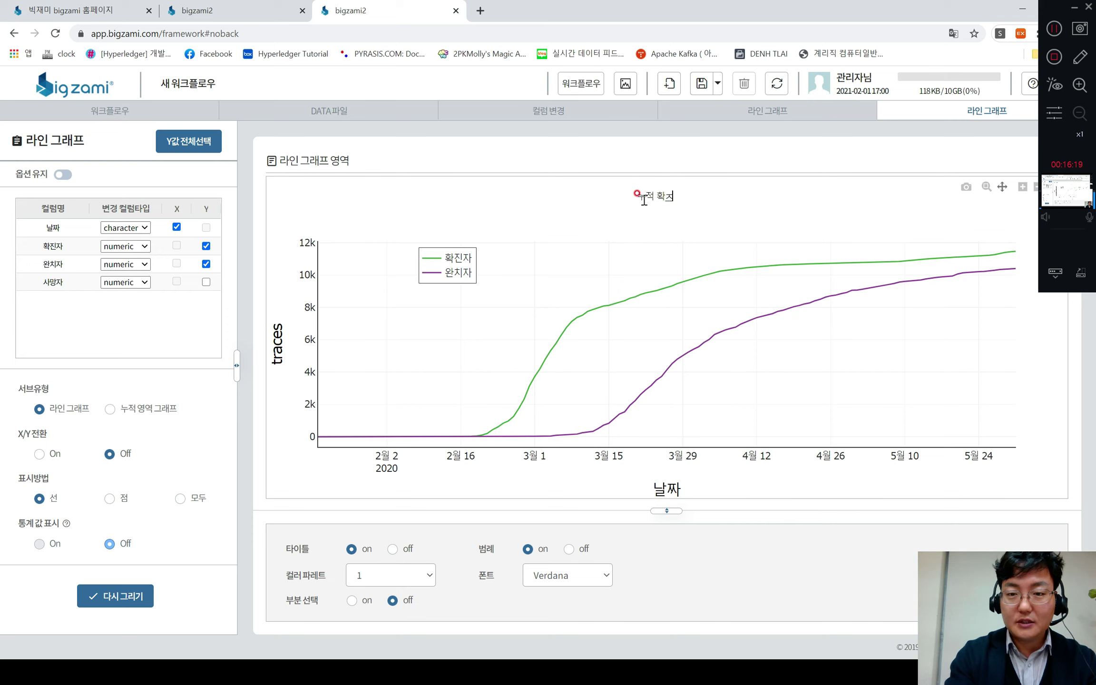
pyautogui.write('와')
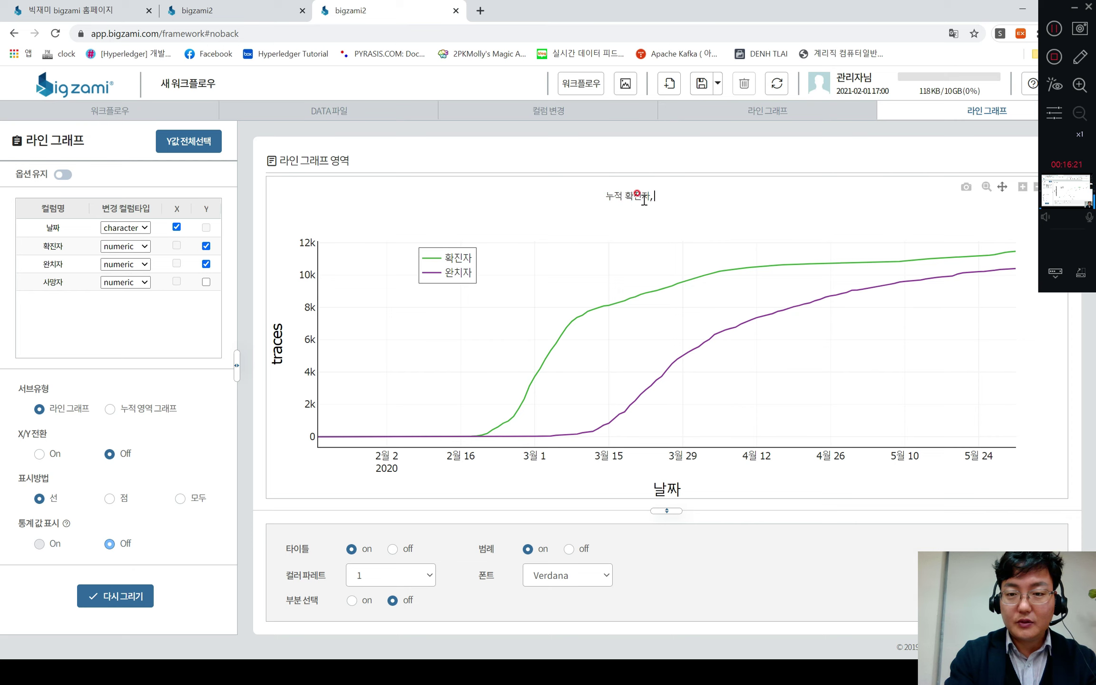